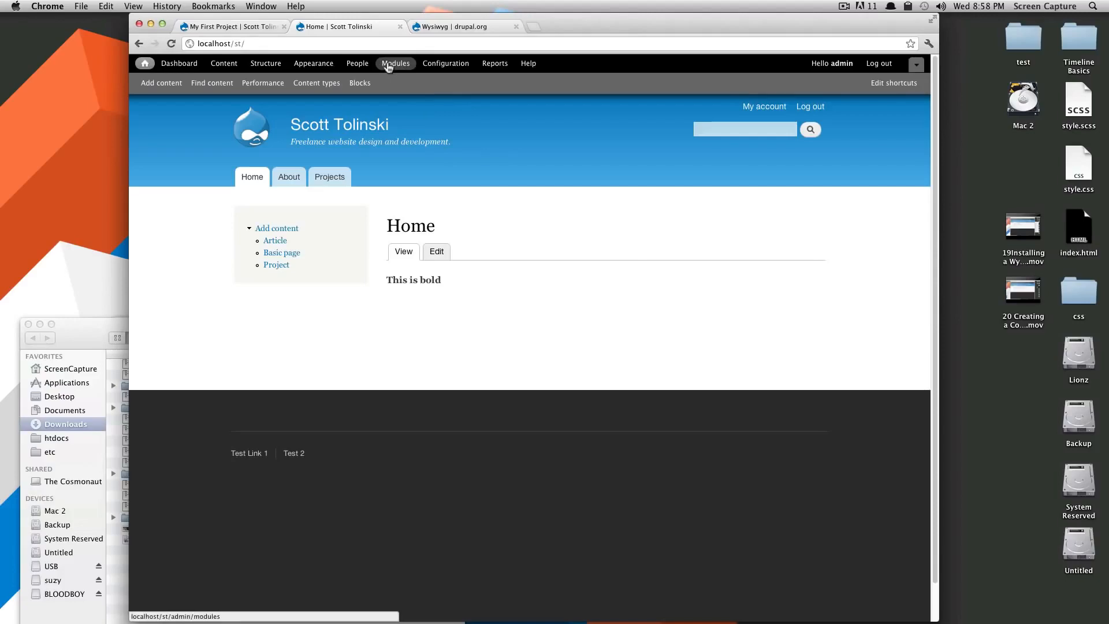
Search drupal.org for 'webform'.
{"action": "left_click", "coordinate": [432, 28]}
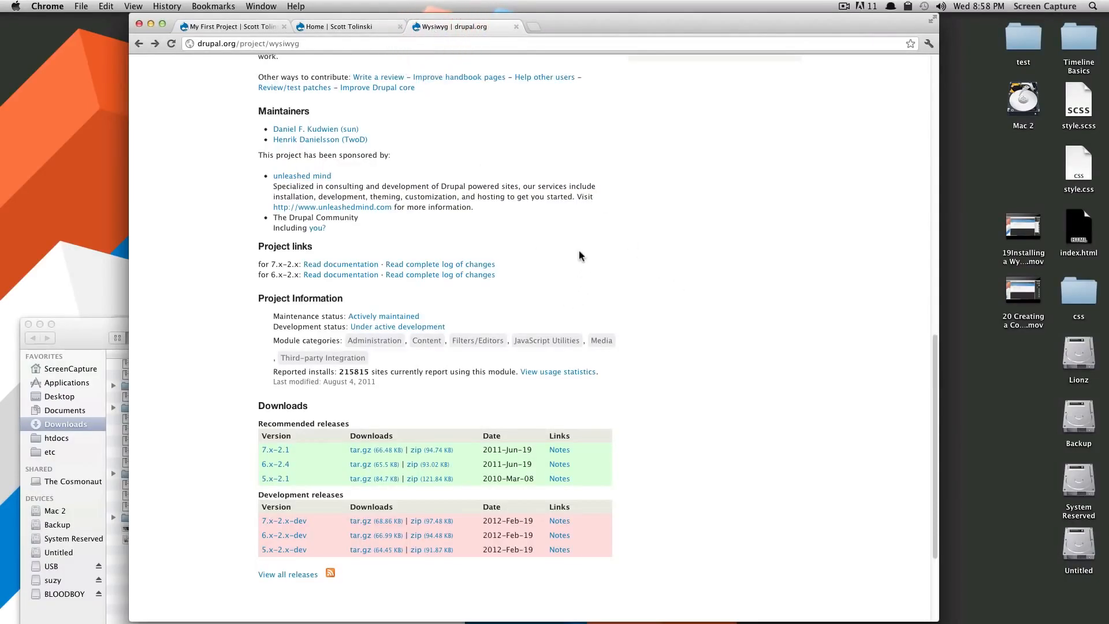
{"action": "scroll", "coordinate": [579, 256], "scroll_direction": "up", "scroll_amount": 15}
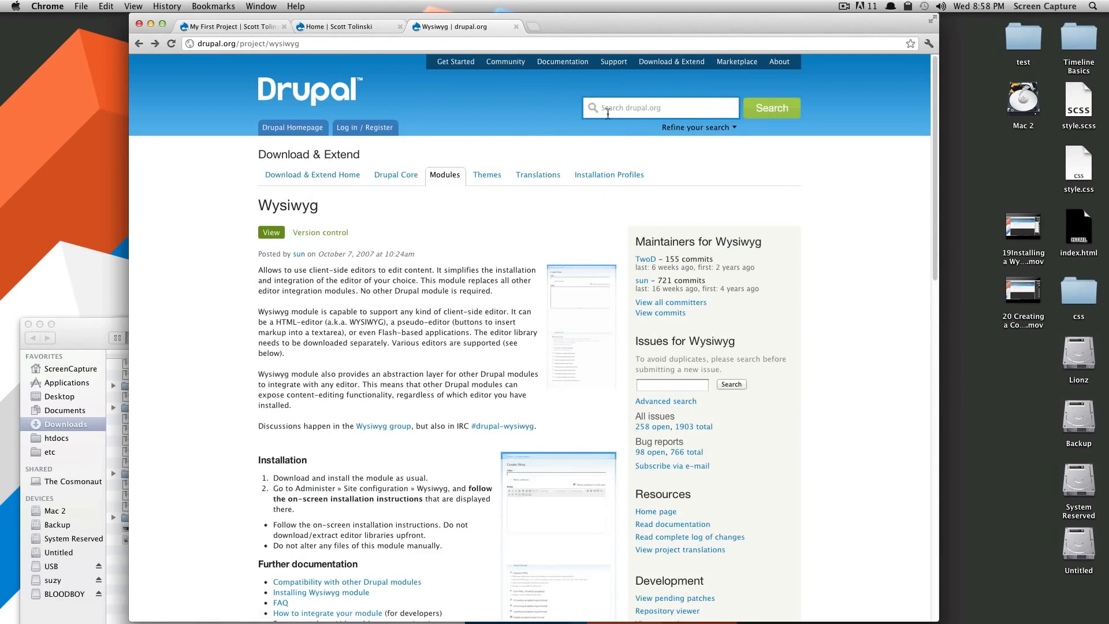
{"action": "left_click", "coordinate": [612, 112]}
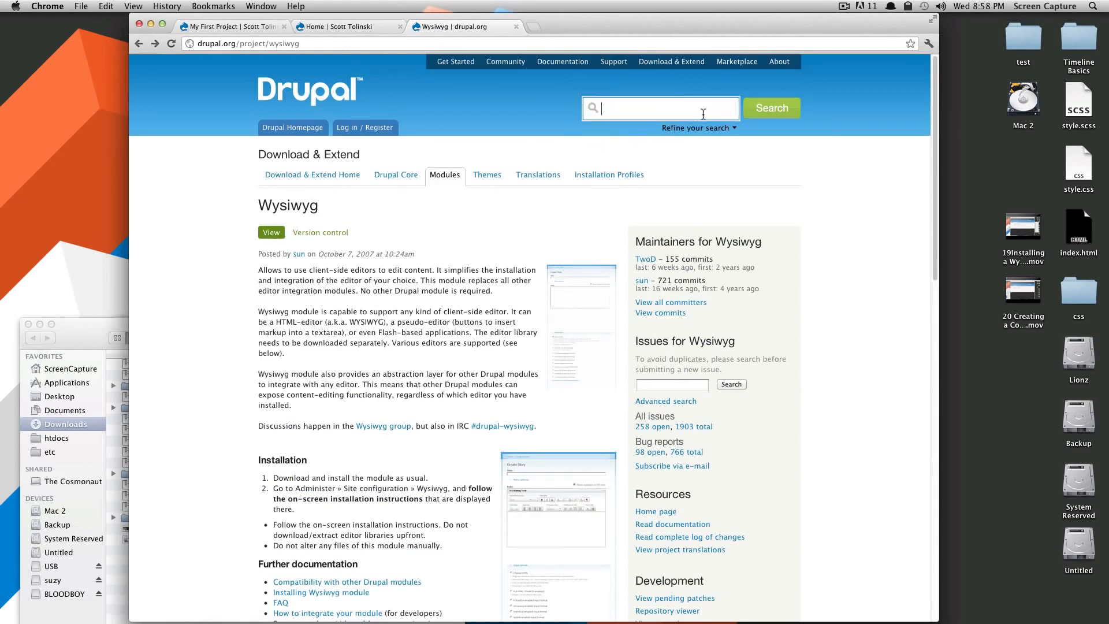
{"action": "type", "text": "webform"}
{"action": "key", "text": "Return"}
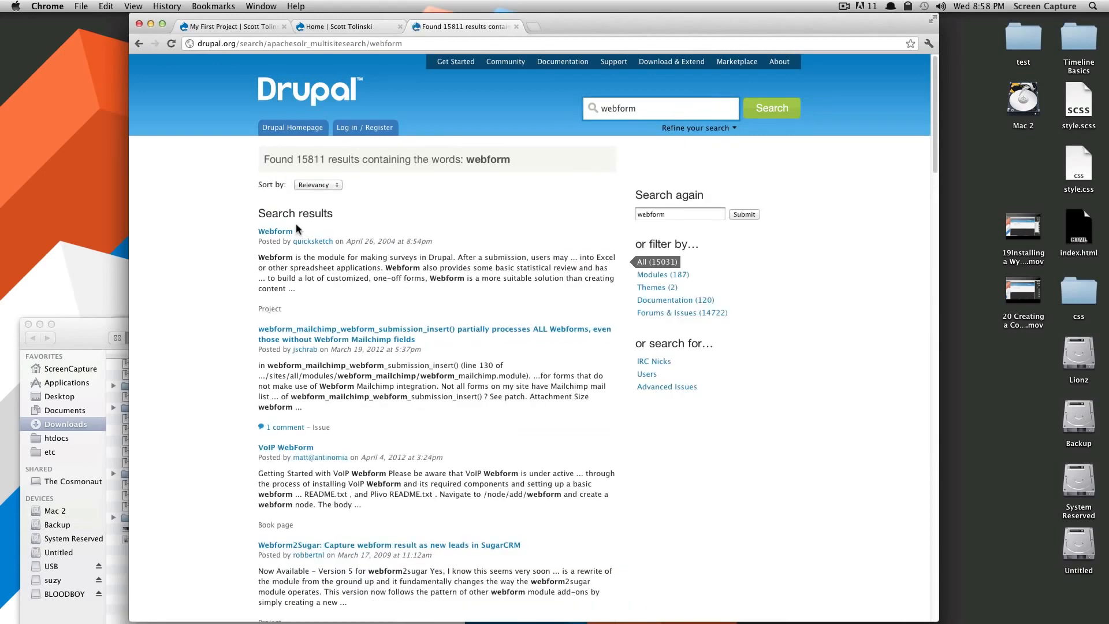
Open the Webform project page and download the webform-7.x-3.17.zip release.
{"action": "left_click", "coordinate": [286, 231]}
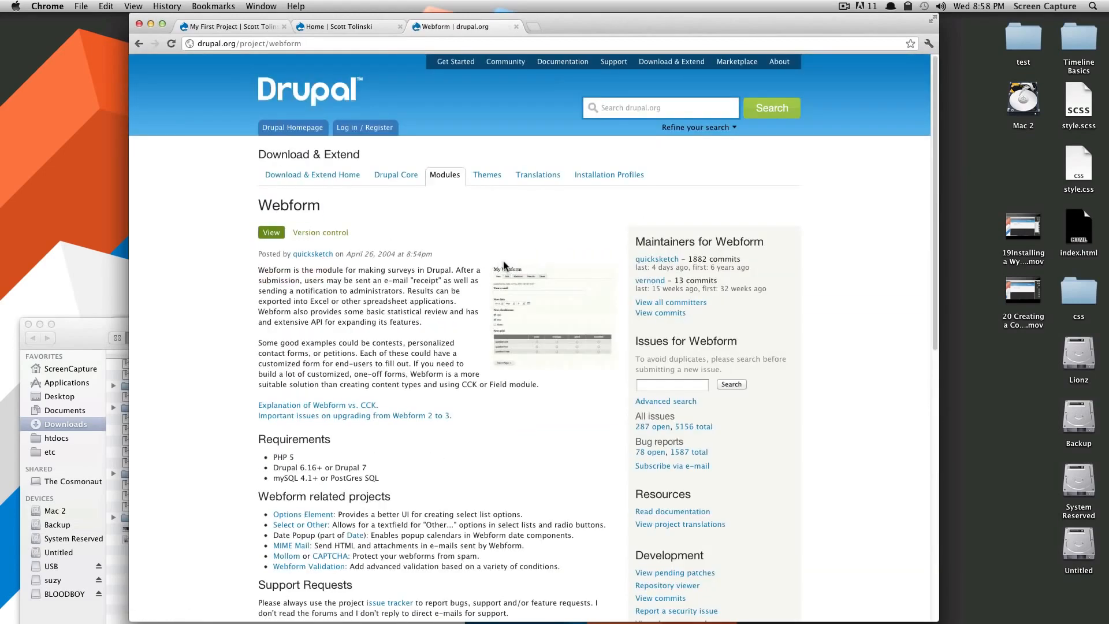
{"action": "scroll", "coordinate": [505, 266], "scroll_direction": "down", "scroll_amount": 8}
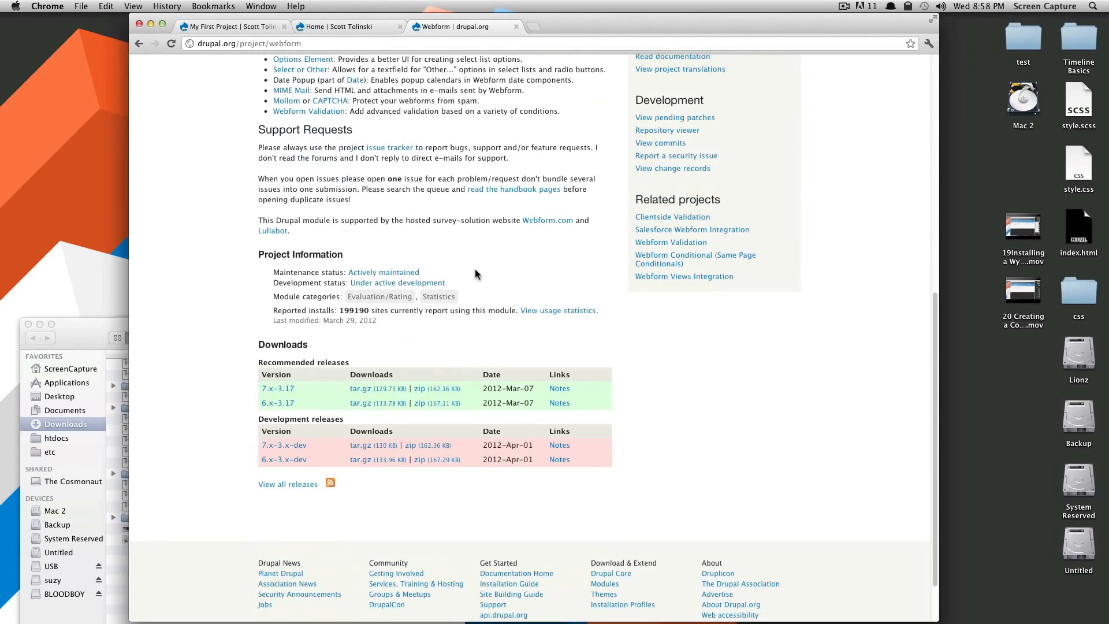
{"action": "left_click", "coordinate": [434, 390]}
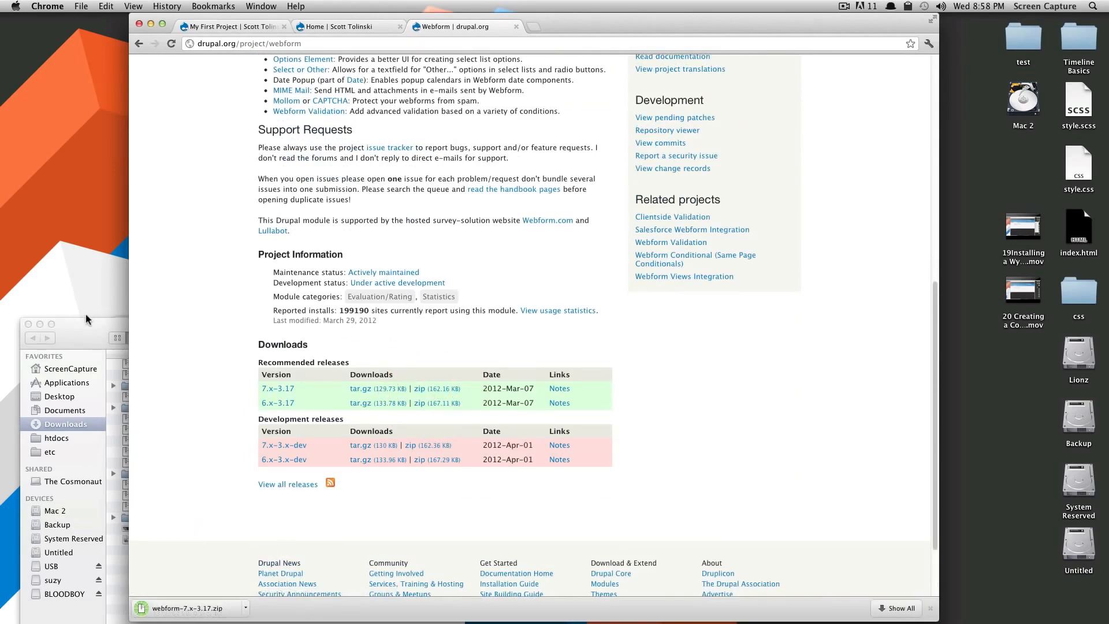
{"action": "left_click", "coordinate": [81, 333]}
Unzip webform-7.x-3.17.zip in Finder and move the webform folder out of Downloads.
{"action": "key", "text": "super+Tab"}
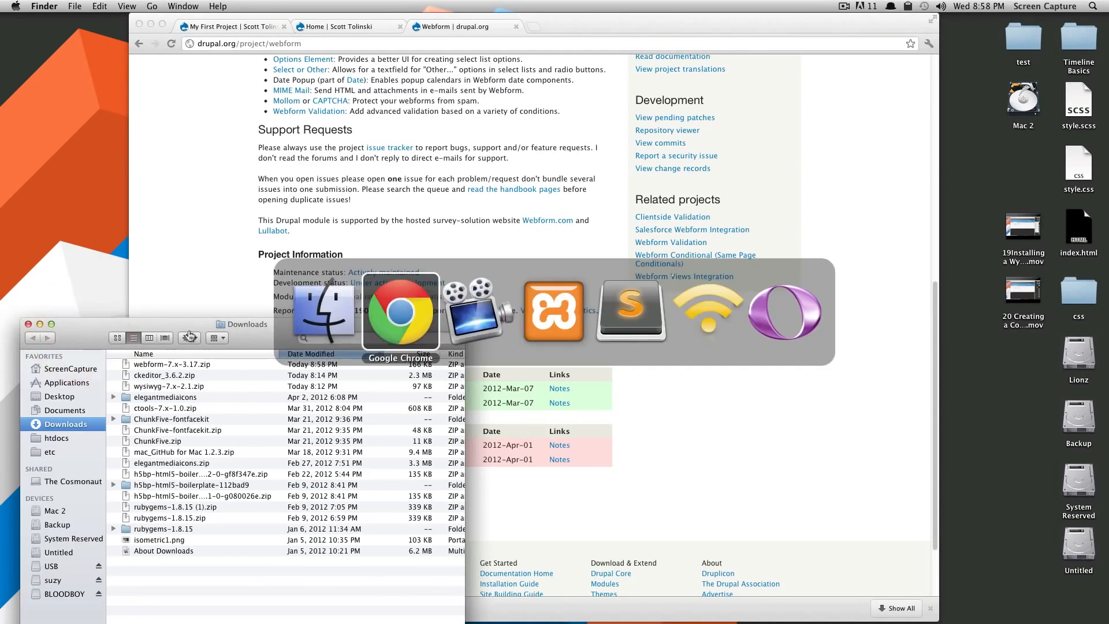
{"action": "left_click", "coordinate": [162, 365]}
{"action": "double_click", "coordinate": [162, 365]}
{"action": "left_click_drag", "start_coordinate": [146, 463], "coordinate": [498, 193]}
{"action": "left_click", "coordinate": [343, 196]}
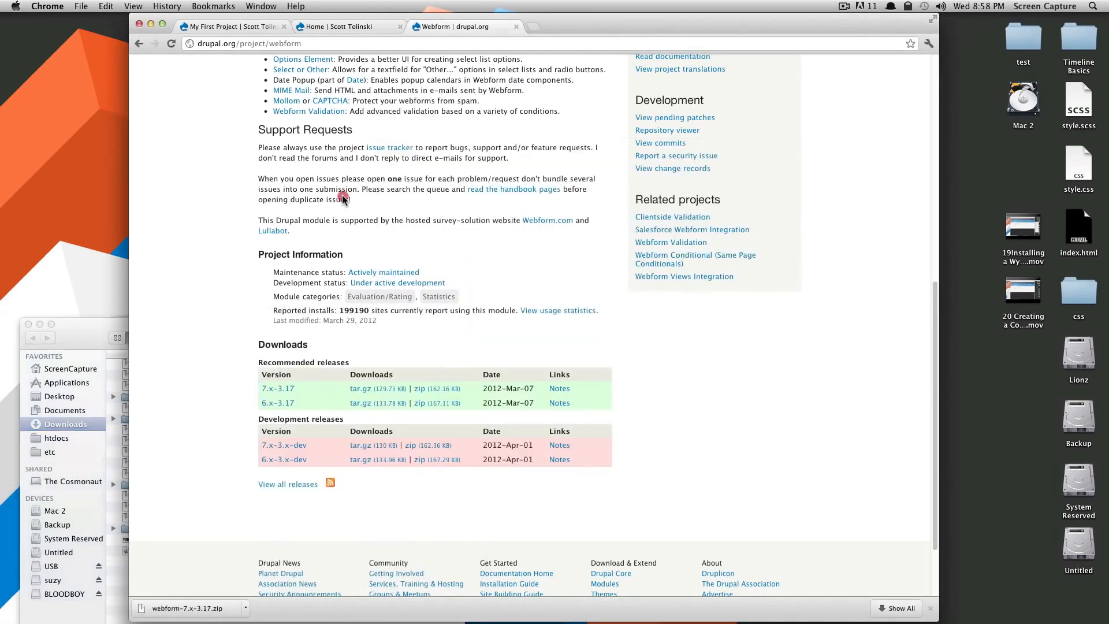
{"action": "left_click", "coordinate": [365, 27]}
Enable the Webform 7.x-3.17 module on the Modules page and save the configuration.
{"action": "left_click", "coordinate": [397, 65]}
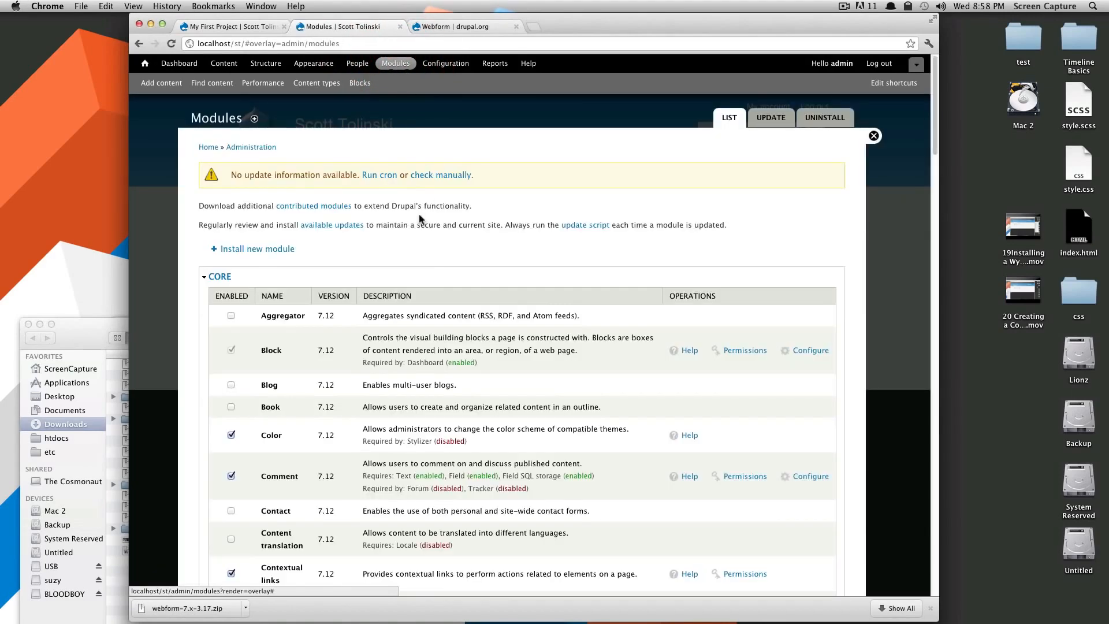
{"action": "scroll", "coordinate": [421, 222], "scroll_direction": "down", "scroll_amount": 10}
{"action": "scroll", "coordinate": [465, 253], "scroll_direction": "down", "scroll_amount": 15}
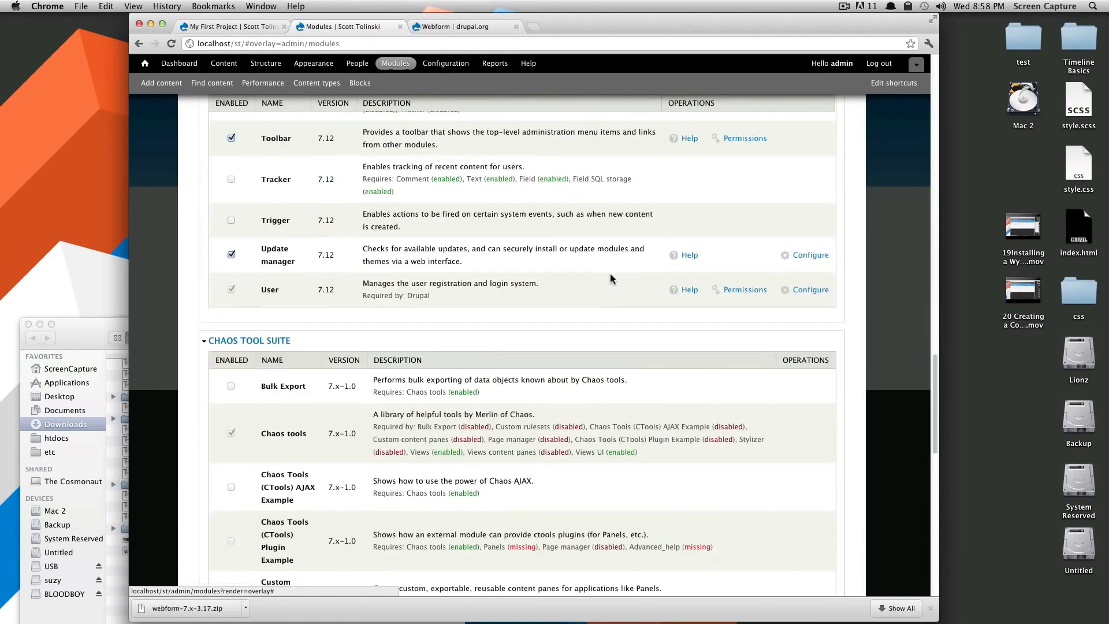
{"action": "scroll", "coordinate": [597, 267], "scroll_direction": "down", "scroll_amount": 15}
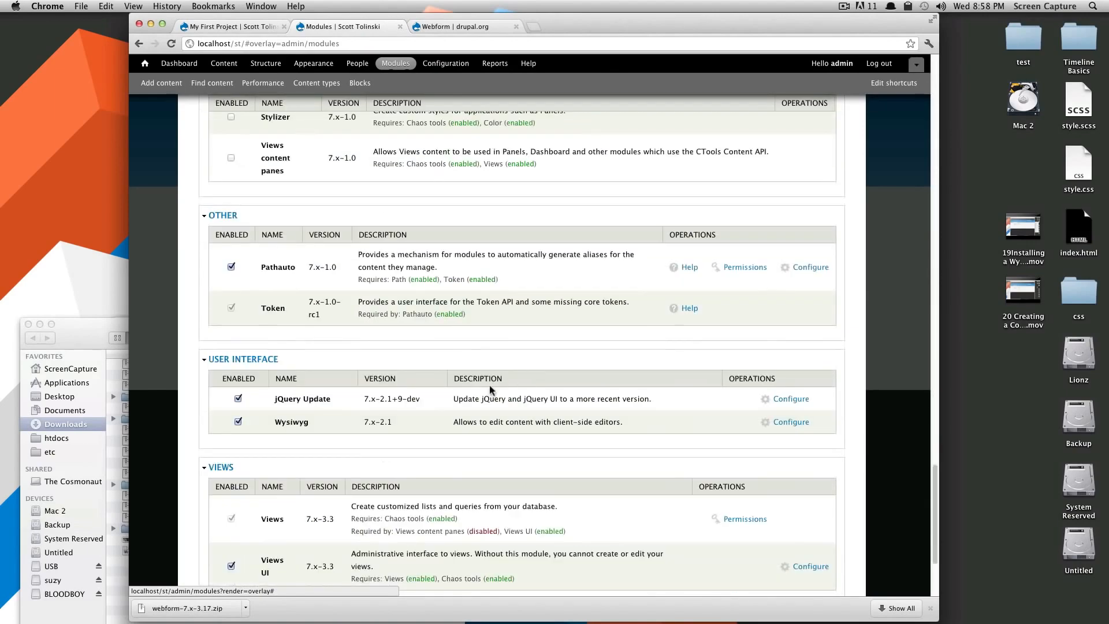
{"action": "left_click", "coordinate": [246, 496]}
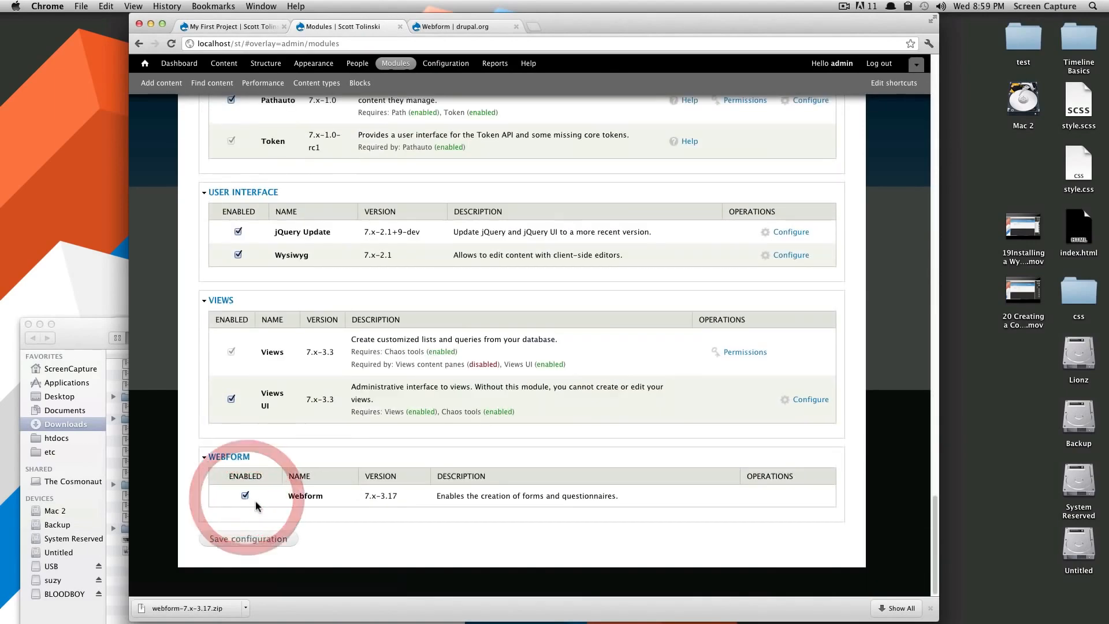
{"action": "left_click", "coordinate": [258, 540]}
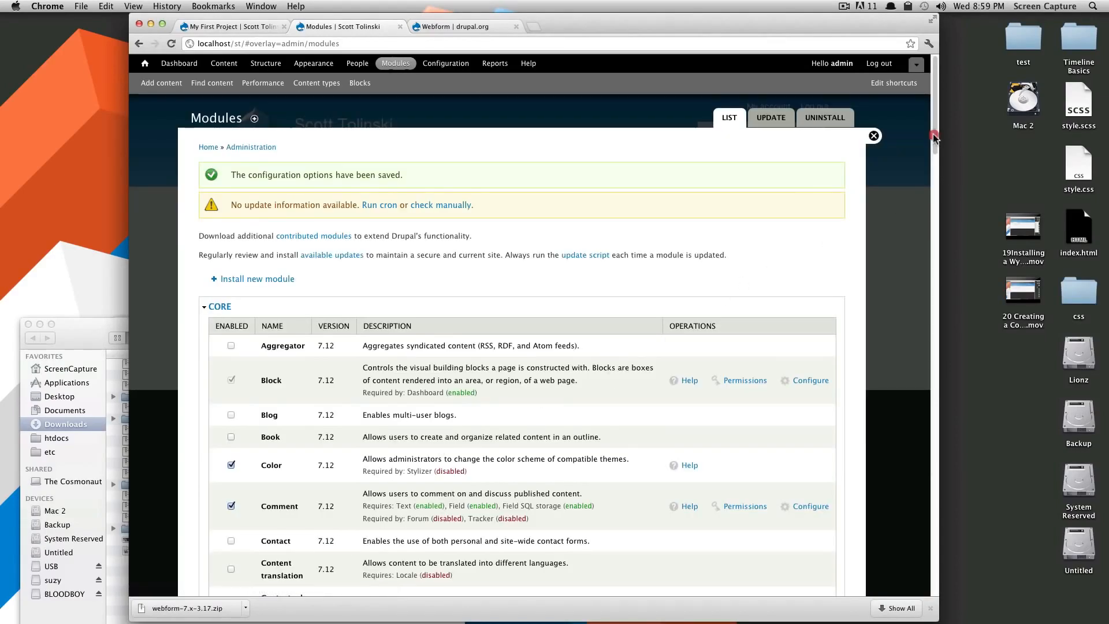
{"action": "left_click_drag", "start_coordinate": [935, 137], "coordinate": [877, 557]}
{"action": "scroll", "coordinate": [877, 557], "scroll_direction": "down", "scroll_amount": 5}
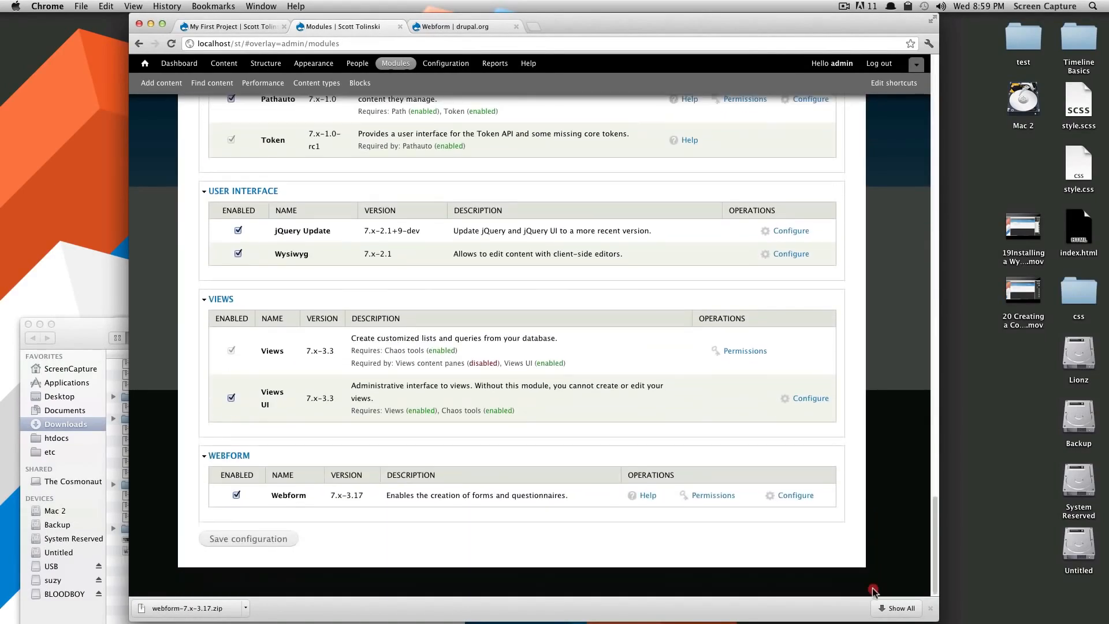
Review the Webform settings page, including content types, components and the expanded Advanced Options.
{"action": "left_click", "coordinate": [786, 496]}
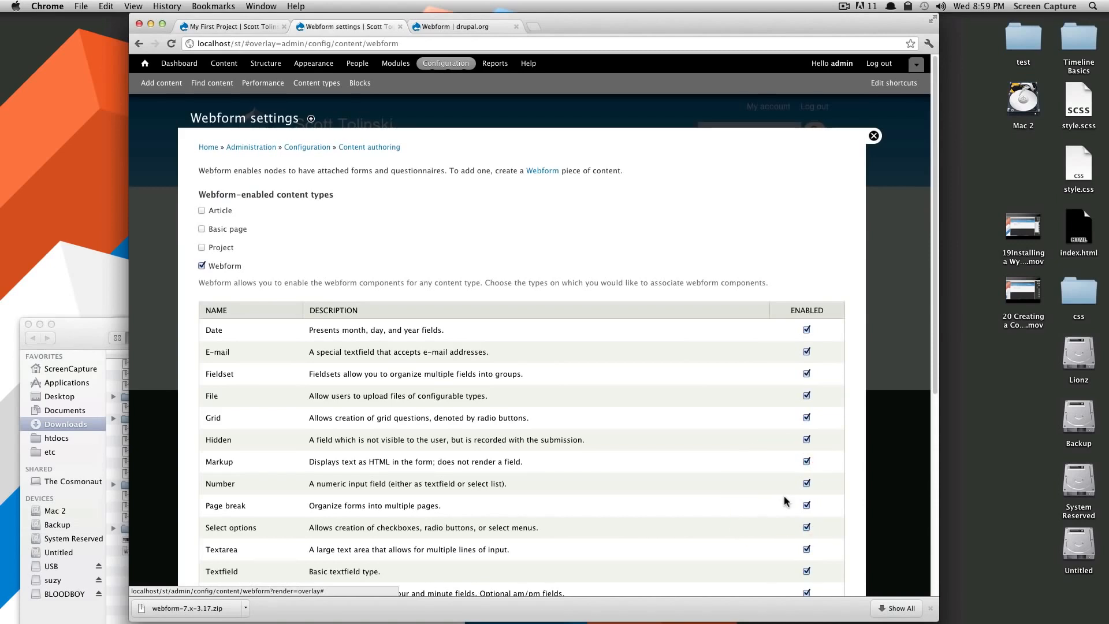
{"action": "scroll", "coordinate": [665, 415], "scroll_direction": "down", "scroll_amount": 4}
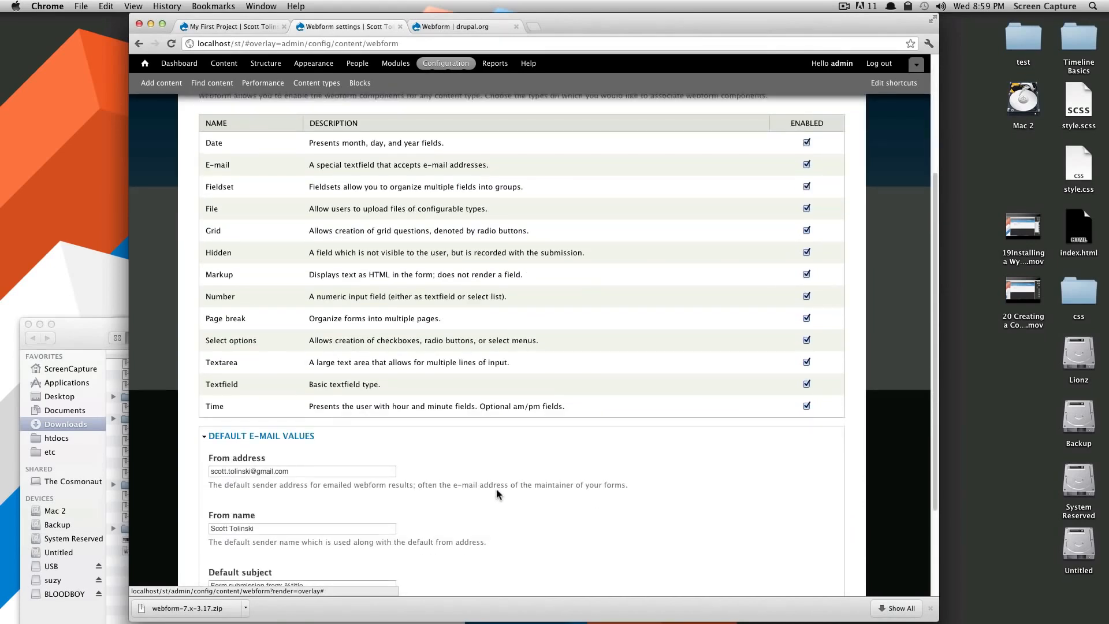
{"action": "scroll", "coordinate": [497, 490], "scroll_direction": "down", "scroll_amount": 3}
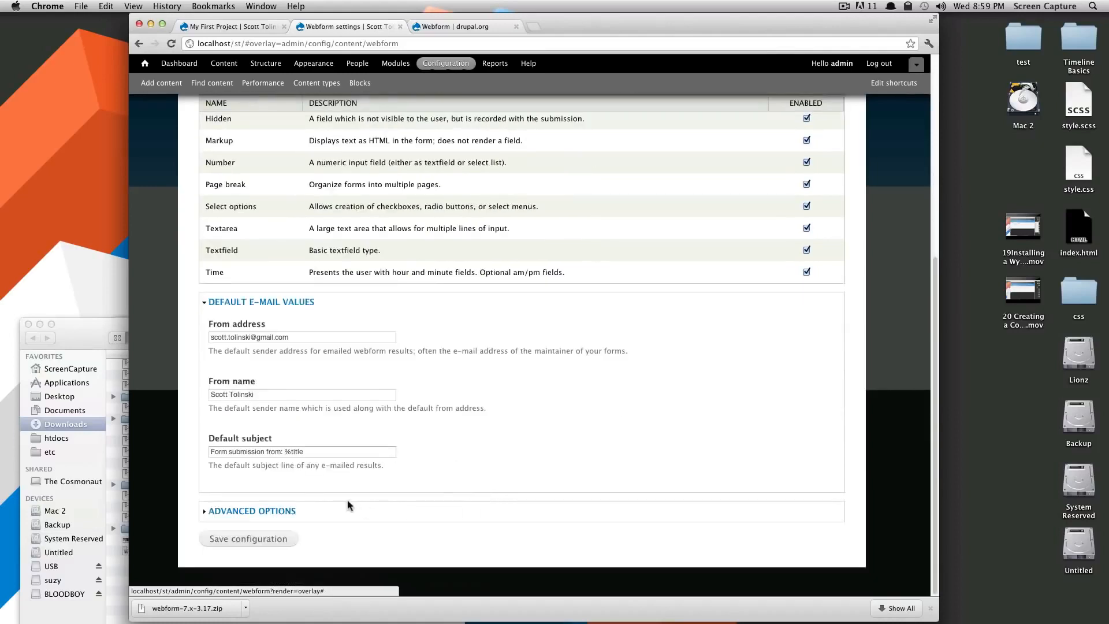
{"action": "left_click", "coordinate": [241, 512]}
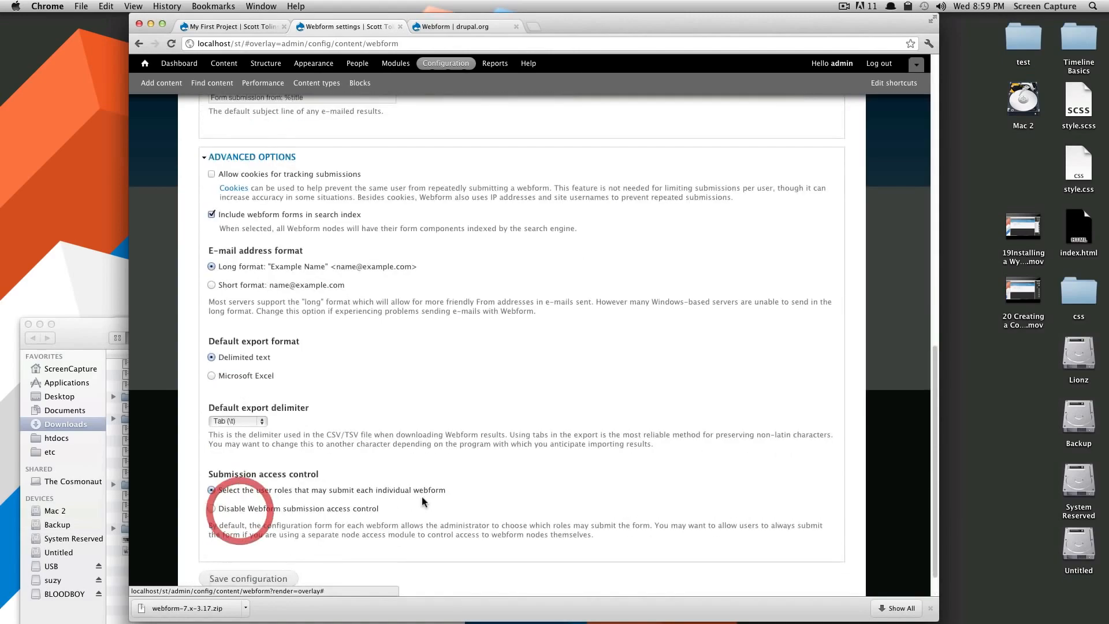
{"action": "scroll", "coordinate": [386, 455], "scroll_direction": "up", "scroll_amount": 4}
{"action": "scroll", "coordinate": [389, 457], "scroll_direction": "up", "scroll_amount": 8}
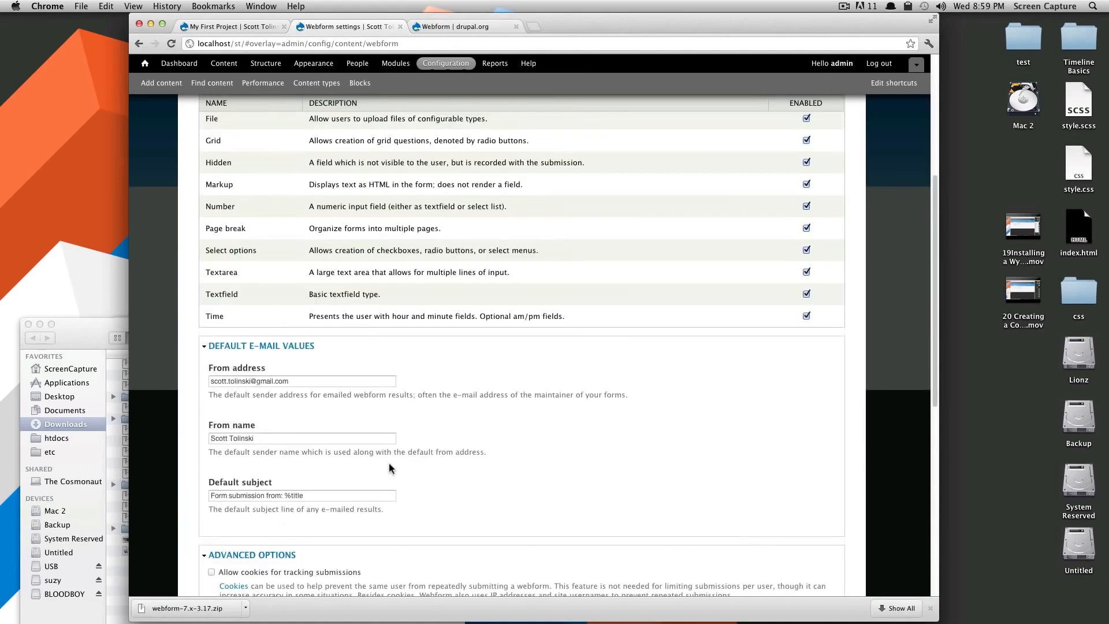
{"action": "scroll", "coordinate": [393, 464], "scroll_direction": "down", "scroll_amount": 15}
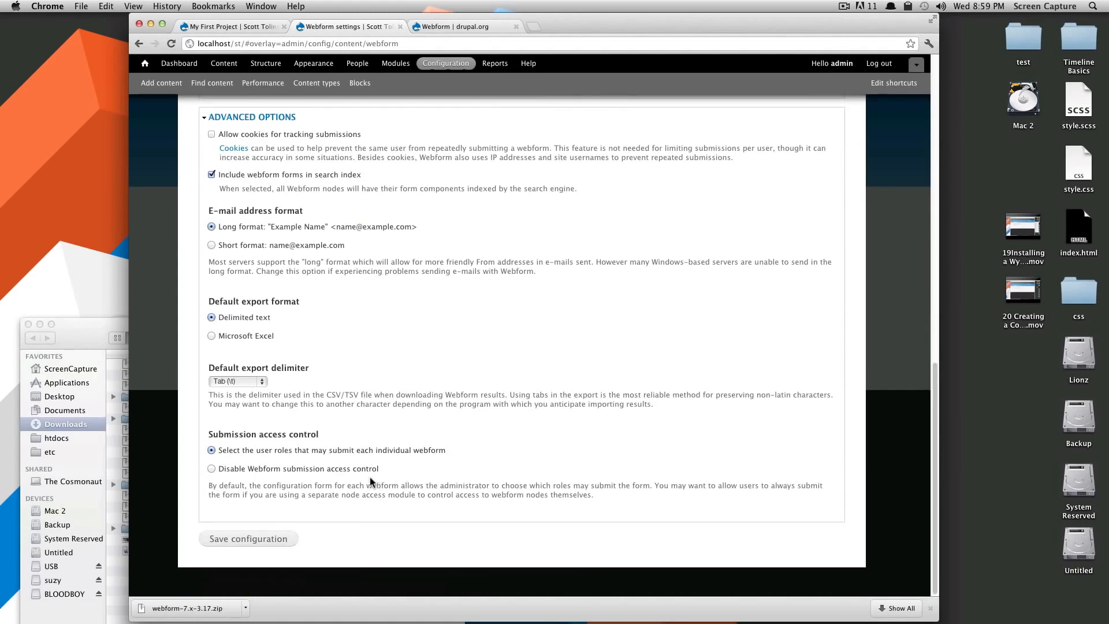
{"action": "scroll", "coordinate": [372, 483], "scroll_direction": "up", "scroll_amount": 12}
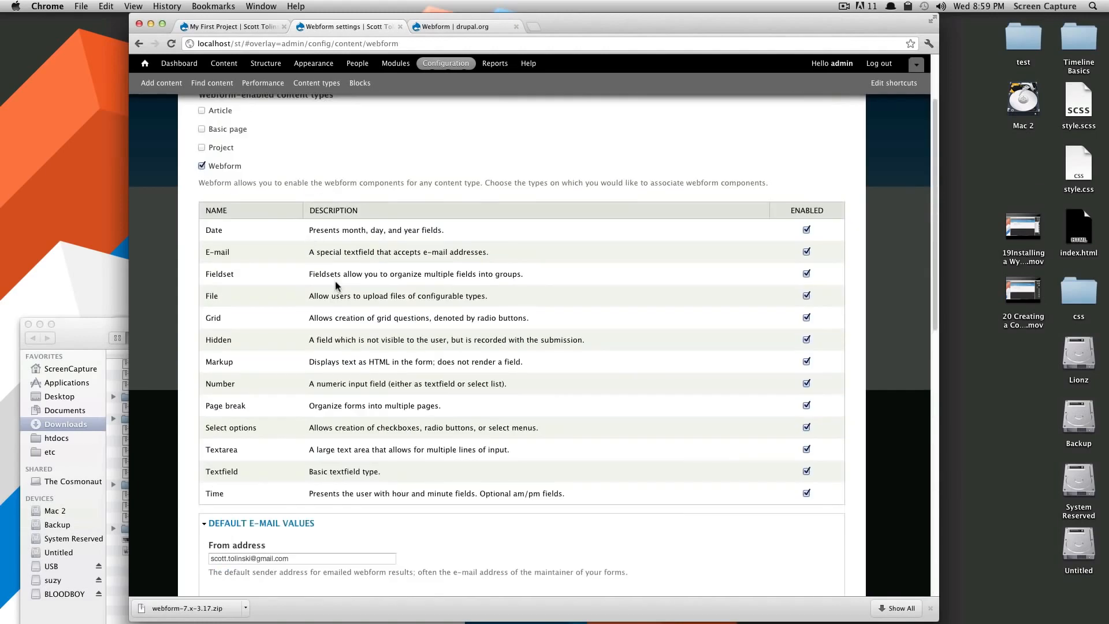
{"action": "scroll", "coordinate": [335, 285], "scroll_direction": "up", "scroll_amount": 3}
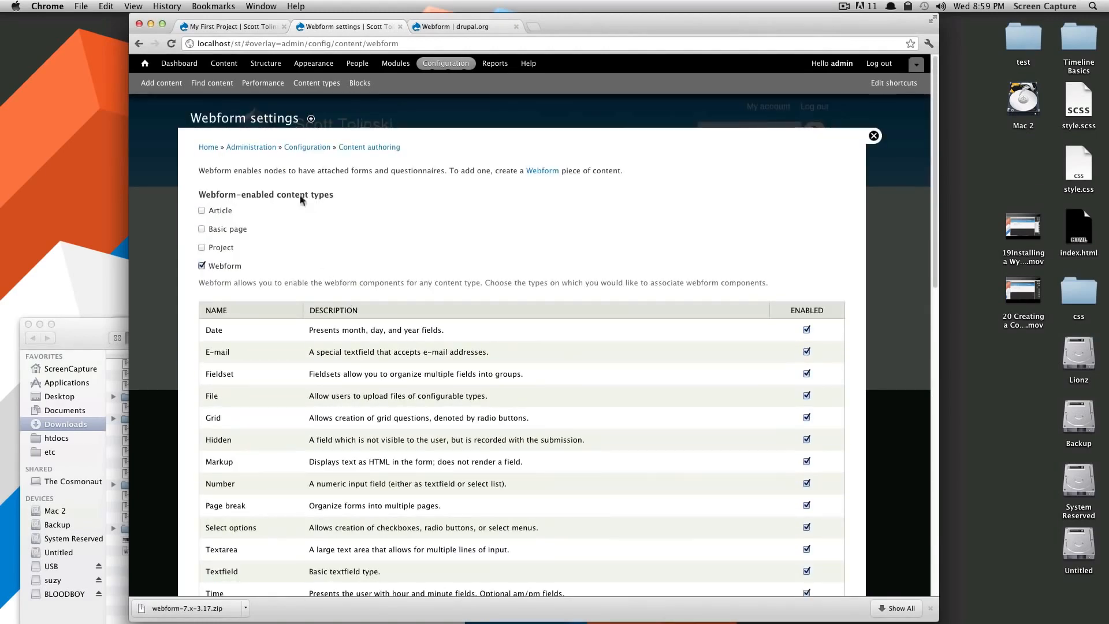
Create a new Webform titled 'Contact' with body text 'Contact Me'.
{"action": "left_click", "coordinate": [222, 65]}
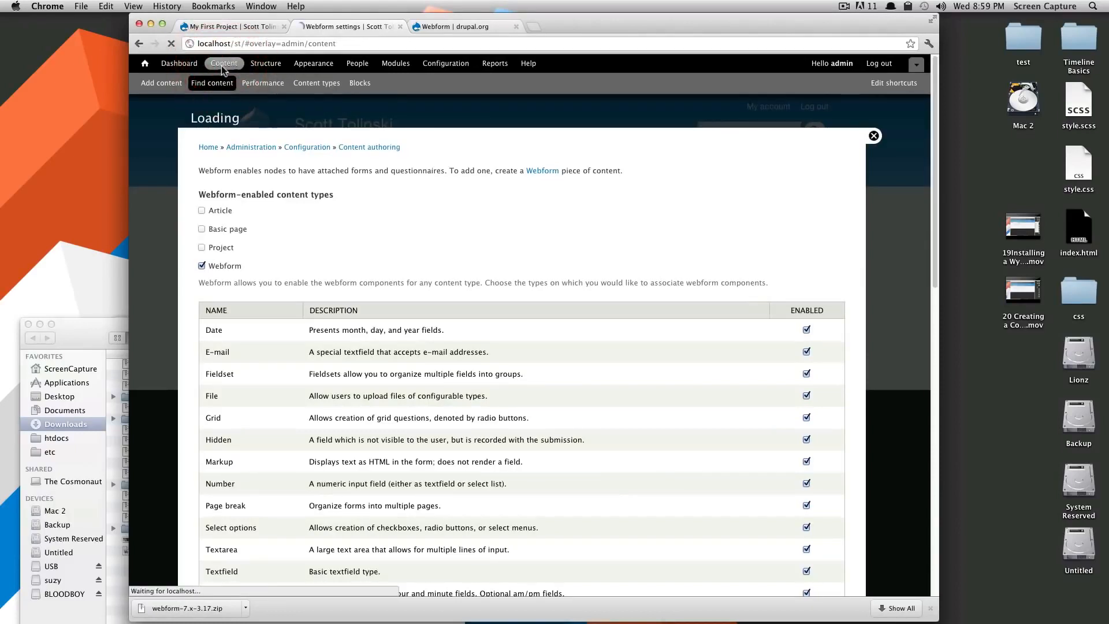
{"action": "left_click", "coordinate": [175, 84]}
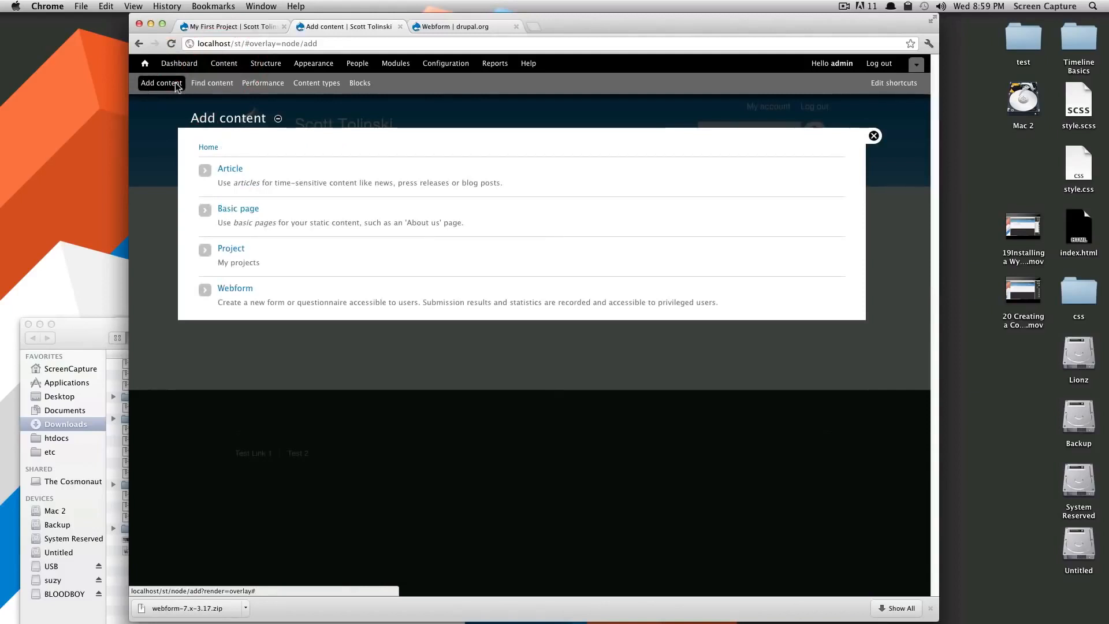
{"action": "left_click", "coordinate": [236, 289]}
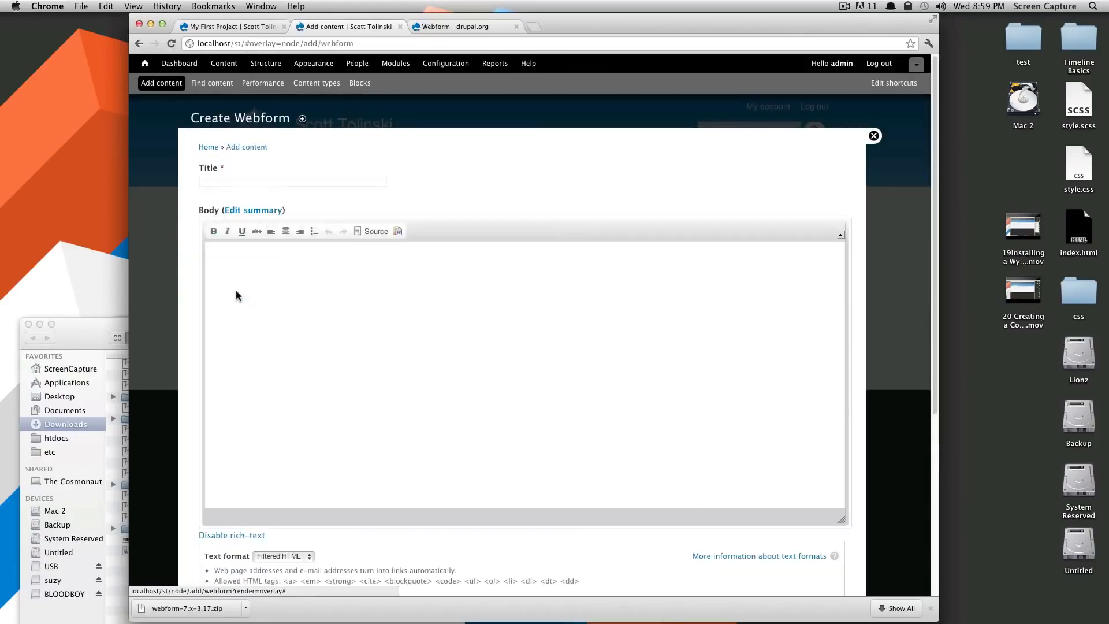
{"action": "left_click", "coordinate": [276, 183]}
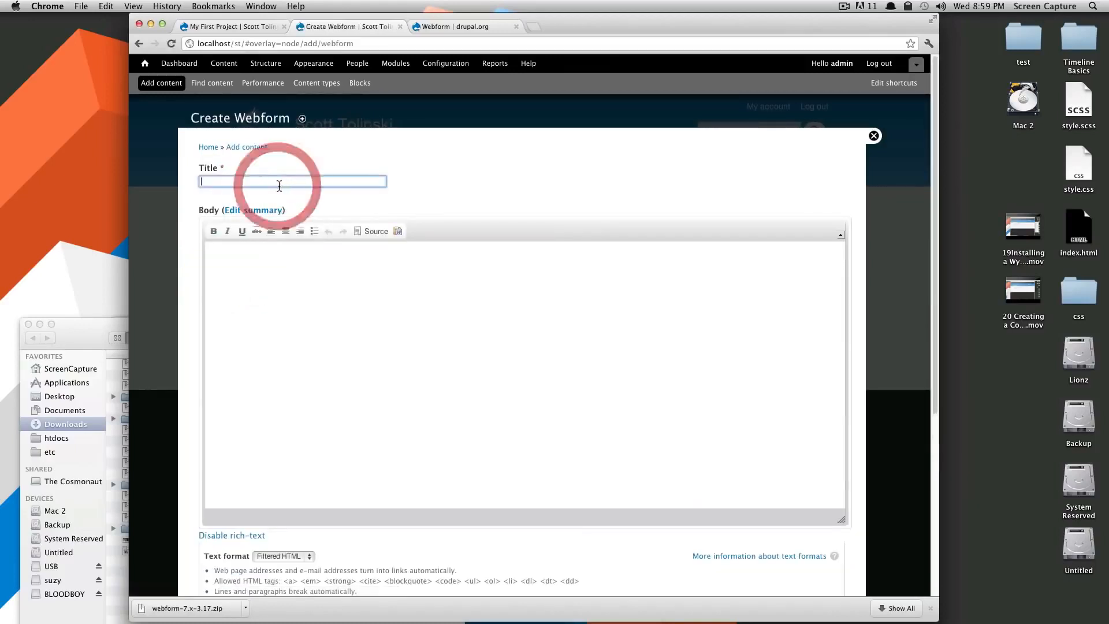
{"action": "type", "text": "Contact"}
{"action": "key", "text": "Tab"}
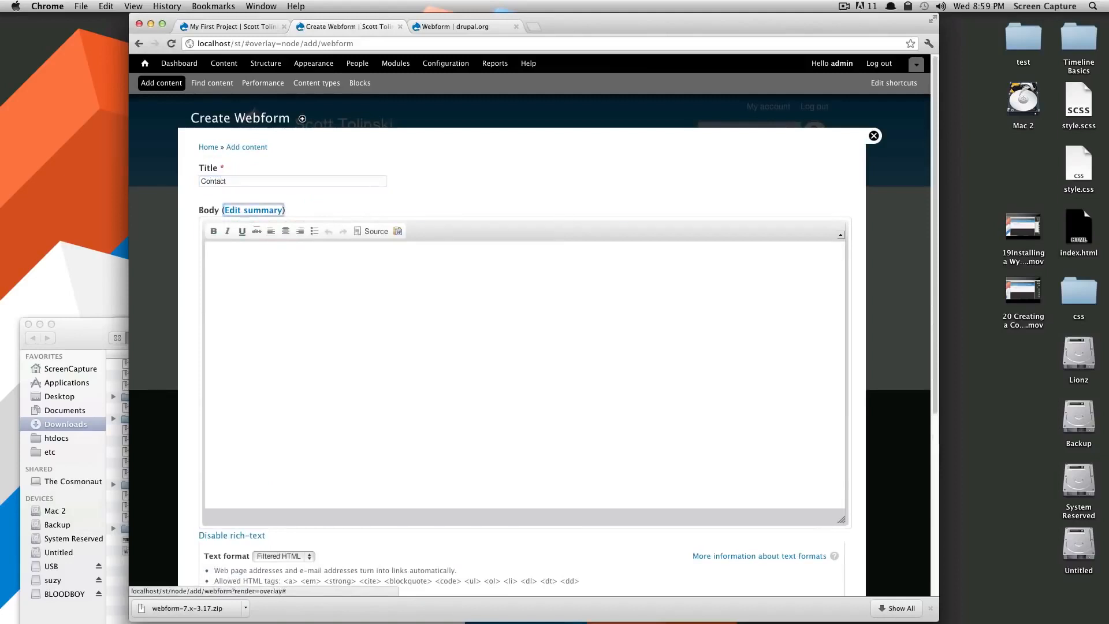
{"action": "key", "text": "Tab"}
{"action": "type", "text": "C"}
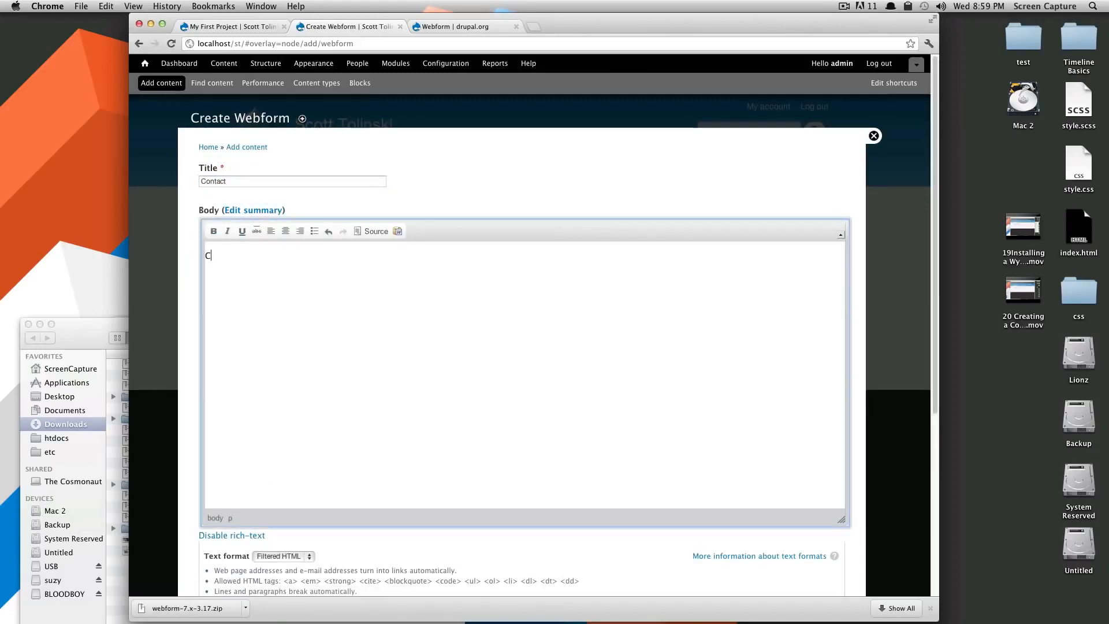
{"action": "type", "text": "ontact Me"}
Give it a Main menu link at weight 4, close comments, and save.
{"action": "scroll", "coordinate": [363, 301], "scroll_direction": "down", "scroll_amount": 5}
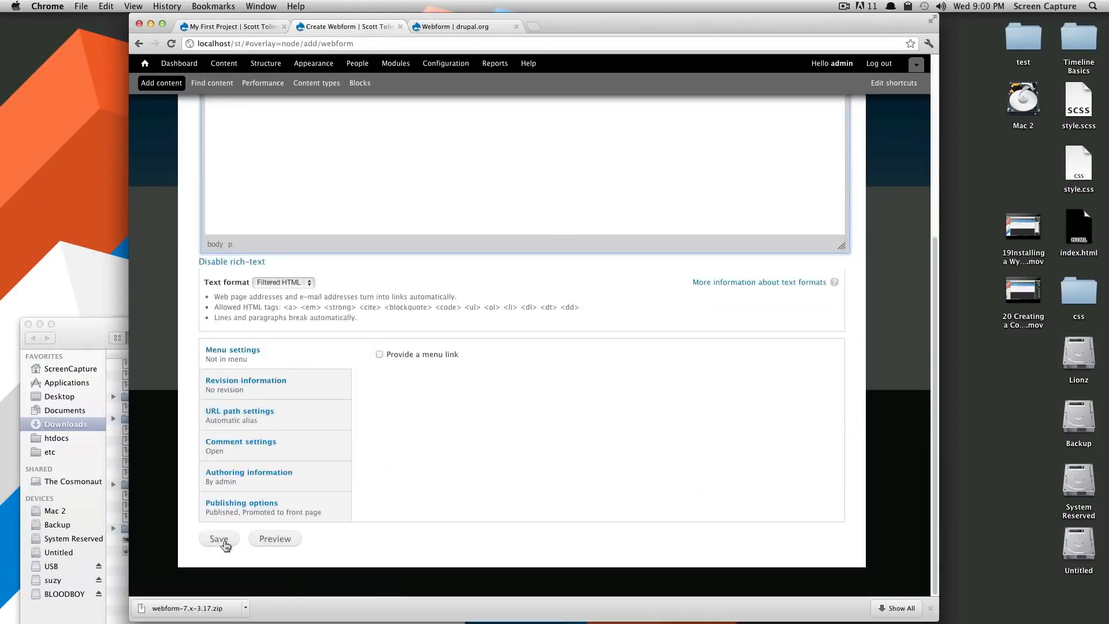
{"action": "left_click", "coordinate": [417, 354]}
{"action": "left_click", "coordinate": [405, 501]}
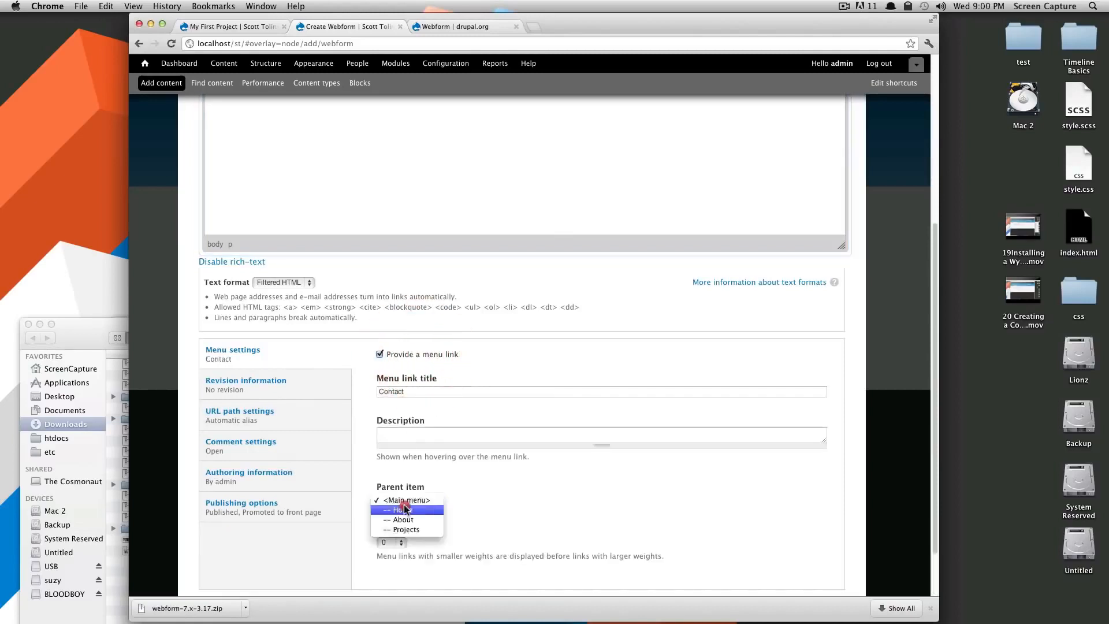
{"action": "left_click", "coordinate": [407, 500]}
{"action": "left_click", "coordinate": [389, 543]}
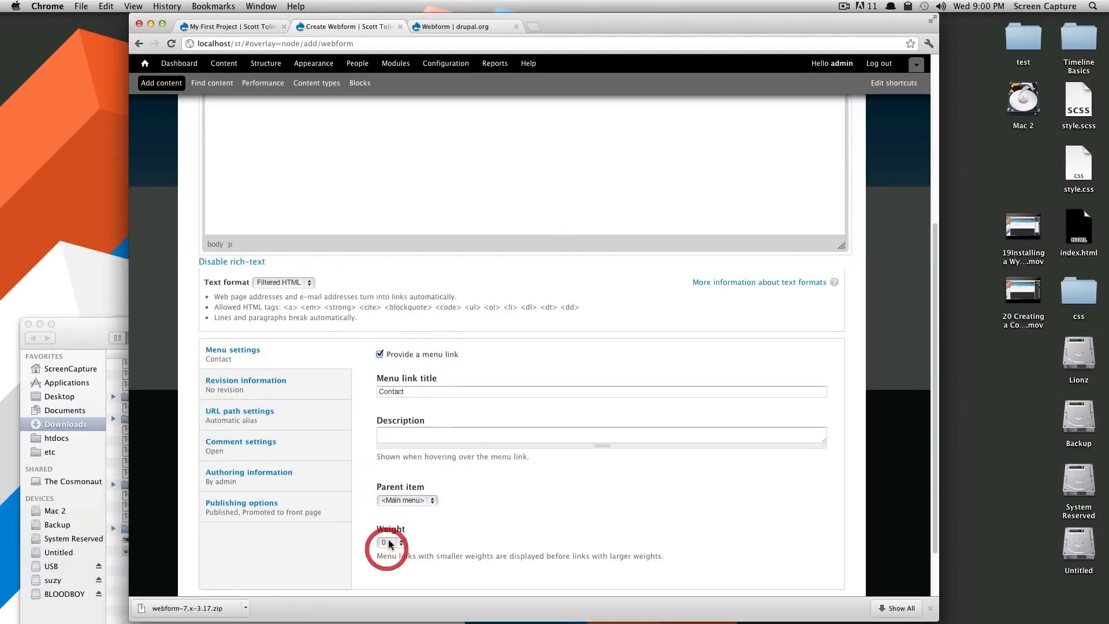
{"action": "left_click", "coordinate": [393, 587]}
{"action": "left_click", "coordinate": [275, 454]}
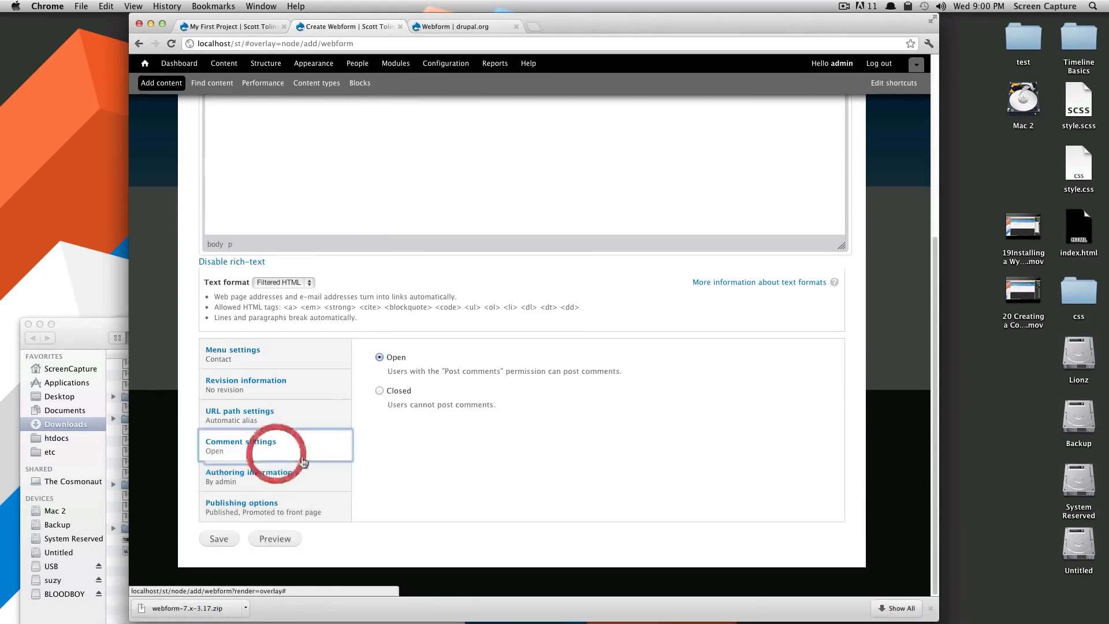
{"action": "left_click", "coordinate": [379, 390]}
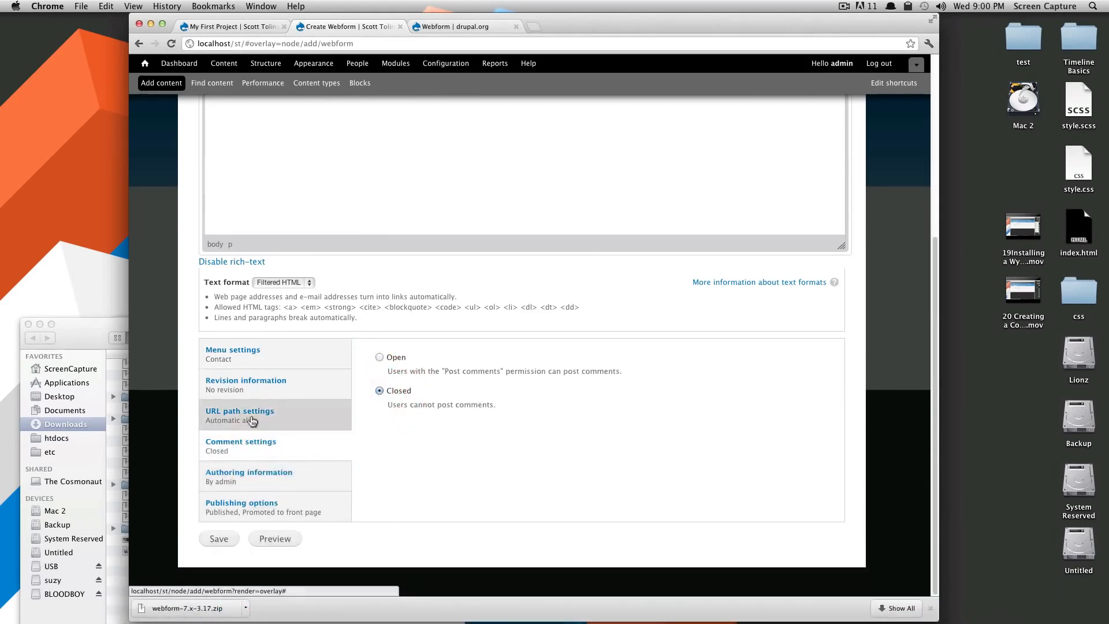
{"action": "left_click", "coordinate": [211, 541]}
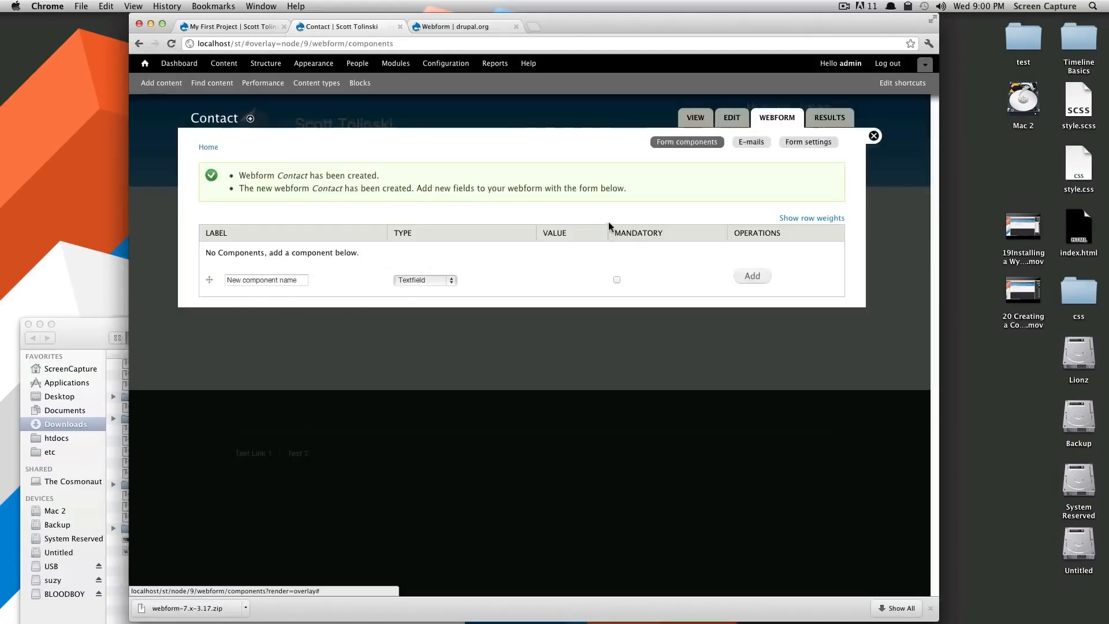
Add a mandatory Textfield component named 'Name' to the Contact webform.
{"action": "left_click", "coordinate": [296, 281]}
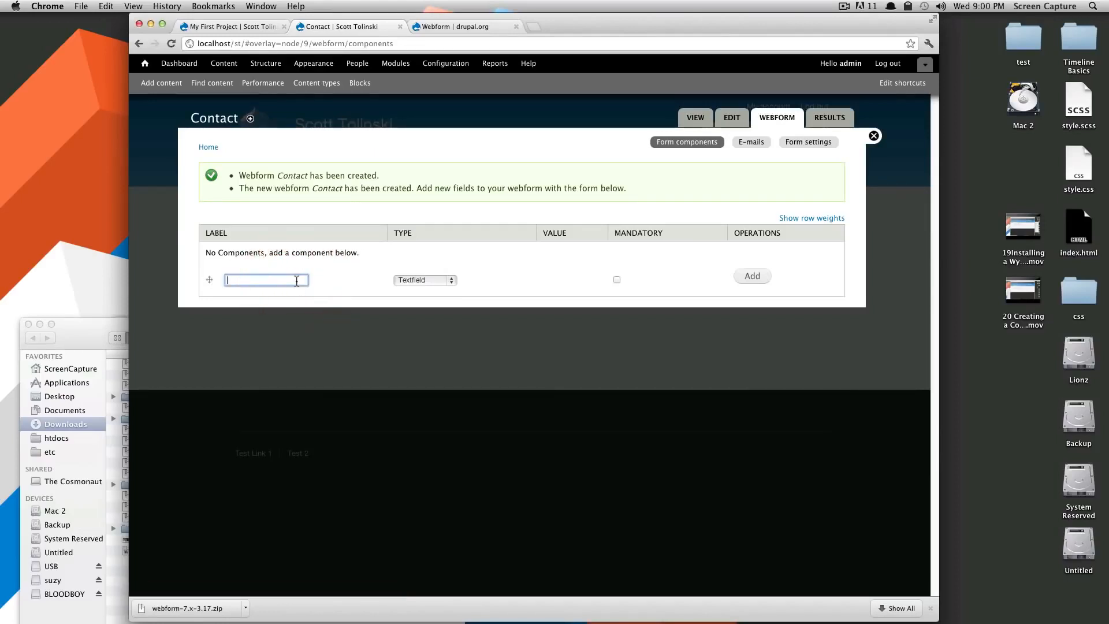
{"action": "left_click", "coordinate": [449, 280]}
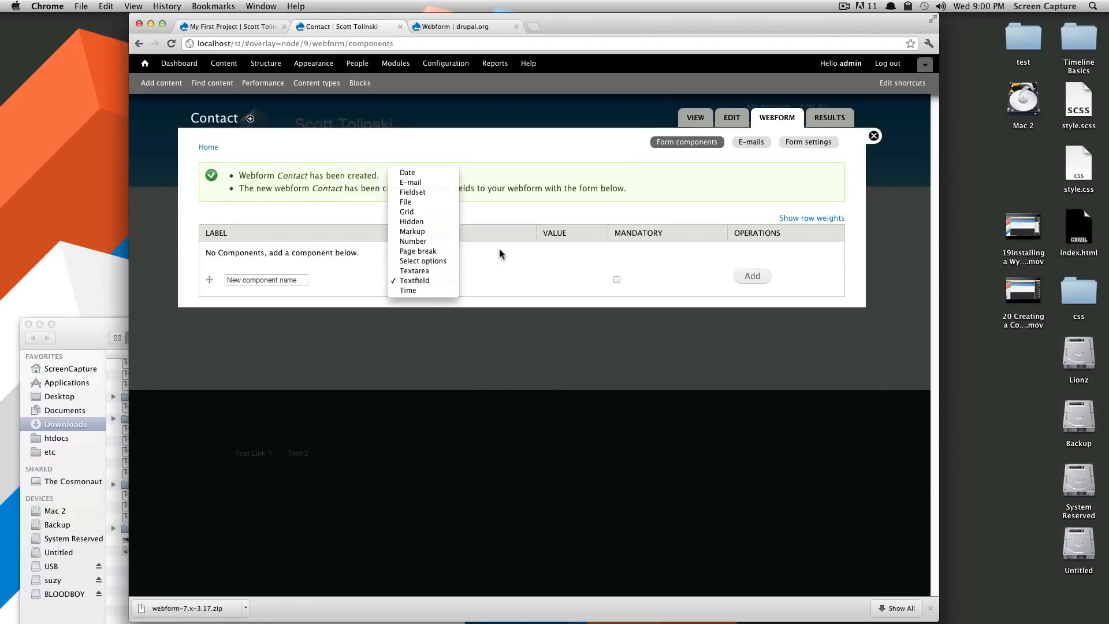
{"action": "left_click", "coordinate": [423, 286]}
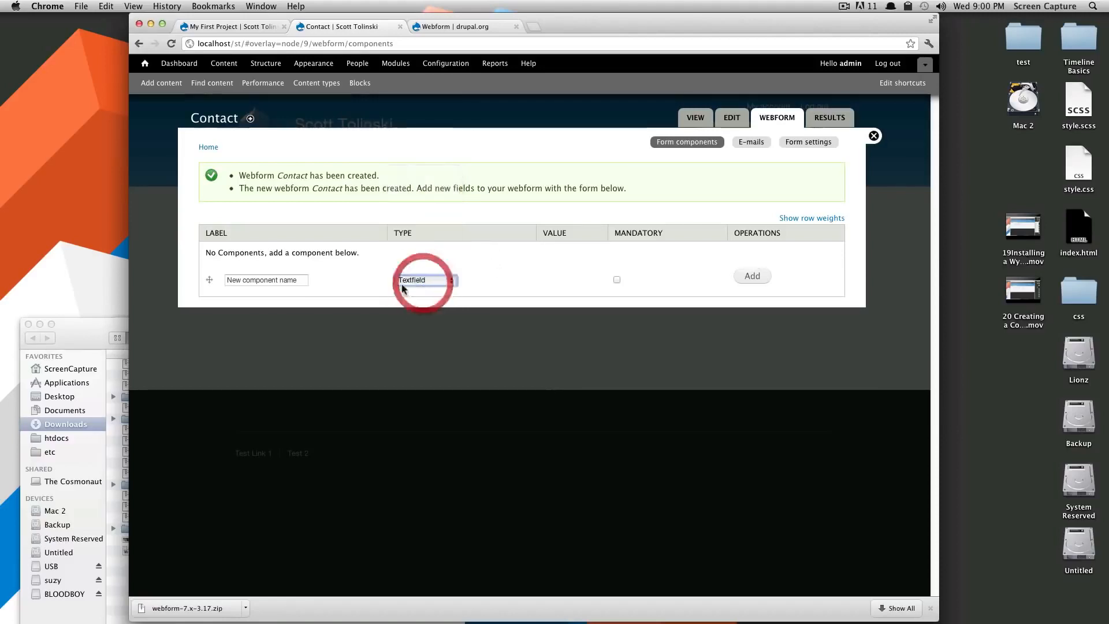
{"action": "left_click", "coordinate": [296, 279]}
{"action": "left_click", "coordinate": [418, 283]}
{"action": "left_click", "coordinate": [418, 285]}
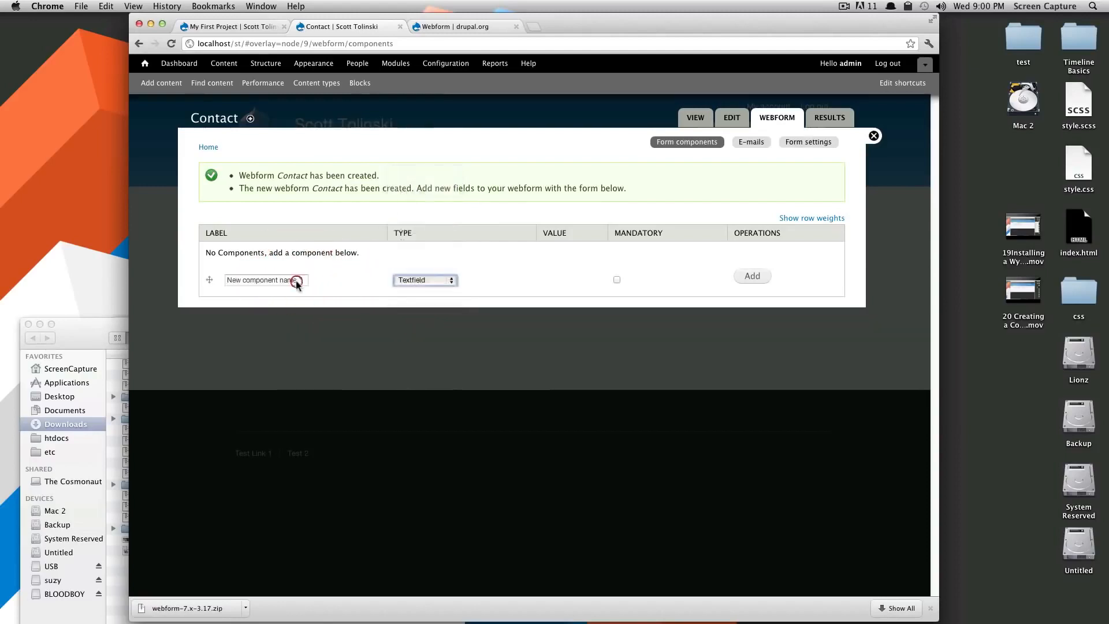
{"action": "left_click", "coordinate": [294, 281]}
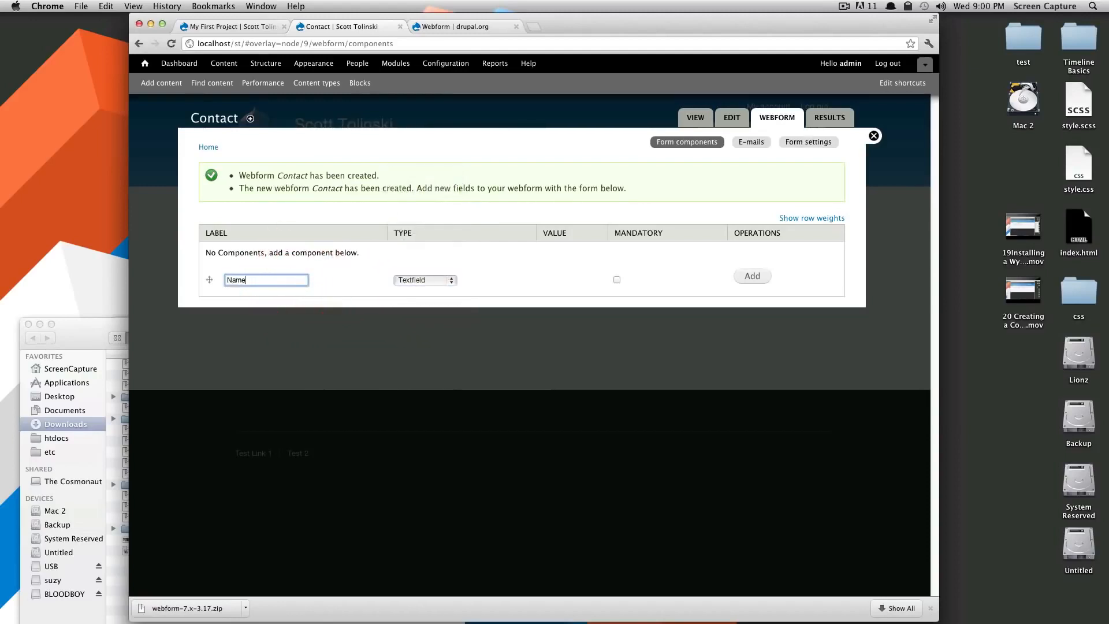
{"action": "left_click", "coordinate": [617, 280]}
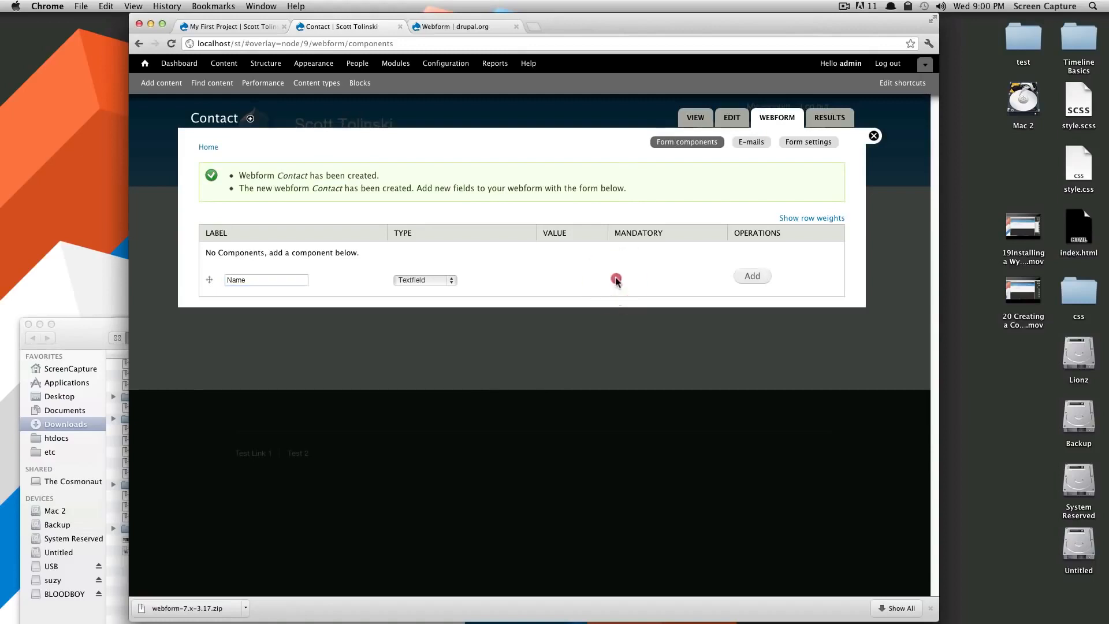
{"action": "left_click", "coordinate": [752, 276]}
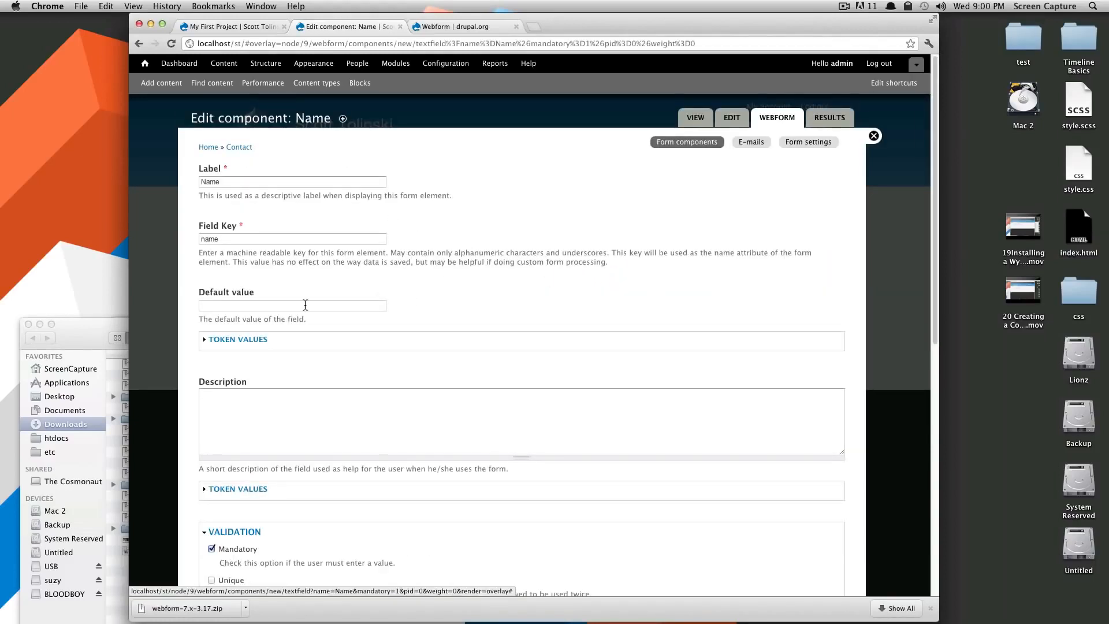
Set the Name field's label display to Inline and save the component.
{"action": "scroll", "coordinate": [286, 348], "scroll_direction": "down", "scroll_amount": 3}
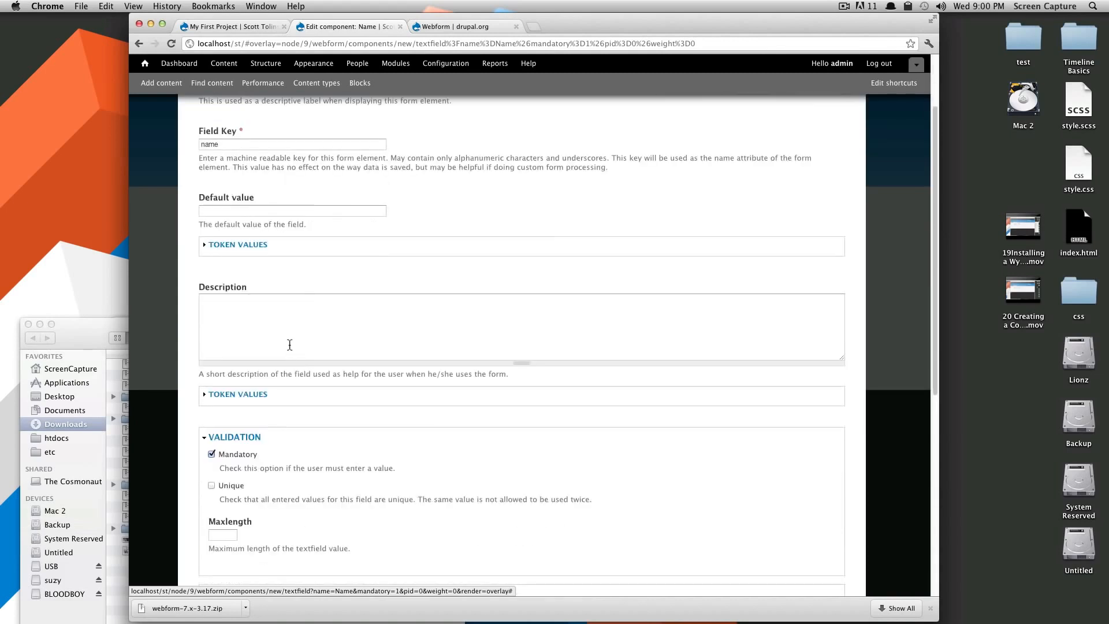
{"action": "scroll", "coordinate": [318, 314], "scroll_direction": "down", "scroll_amount": 3}
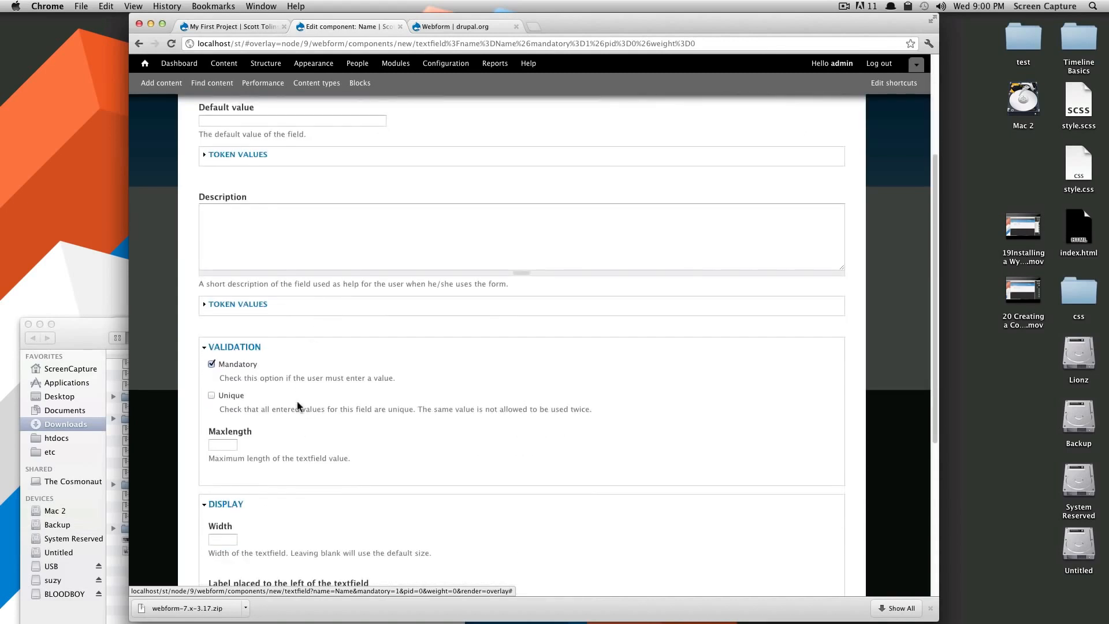
{"action": "scroll", "coordinate": [358, 401], "scroll_direction": "down", "scroll_amount": 5}
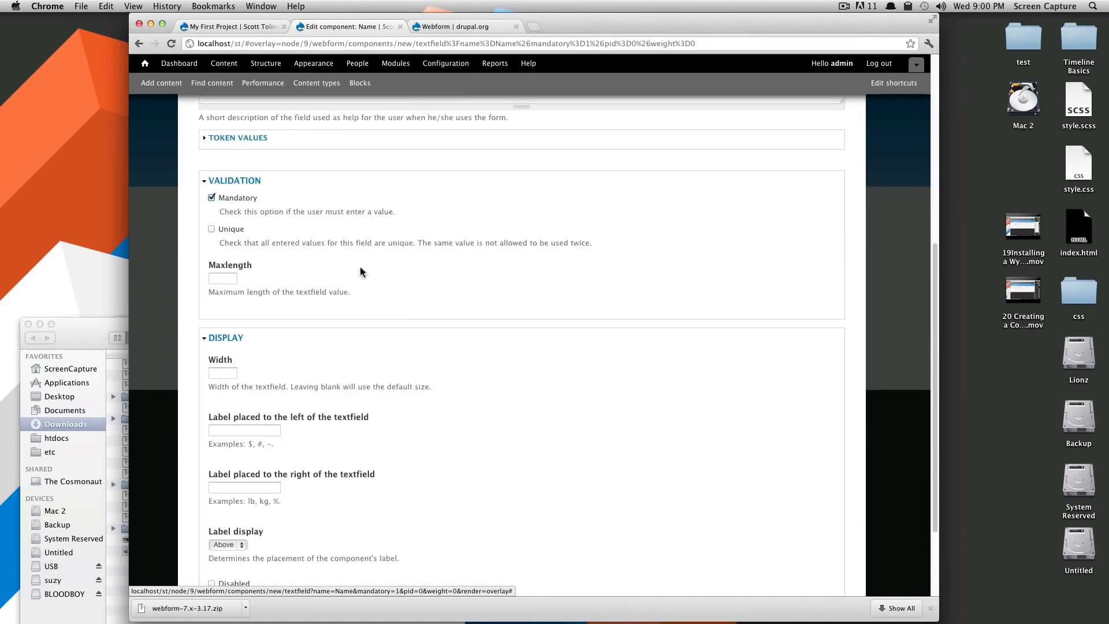
{"action": "mouse_move", "coordinate": [414, 243]}
{"action": "left_mouse_down"}
{"action": "mouse_move", "coordinate": [570, 245]}
{"action": "mouse_move", "coordinate": [418, 253]}
{"action": "left_mouse_up"}
{"action": "left_click", "coordinate": [378, 291]}
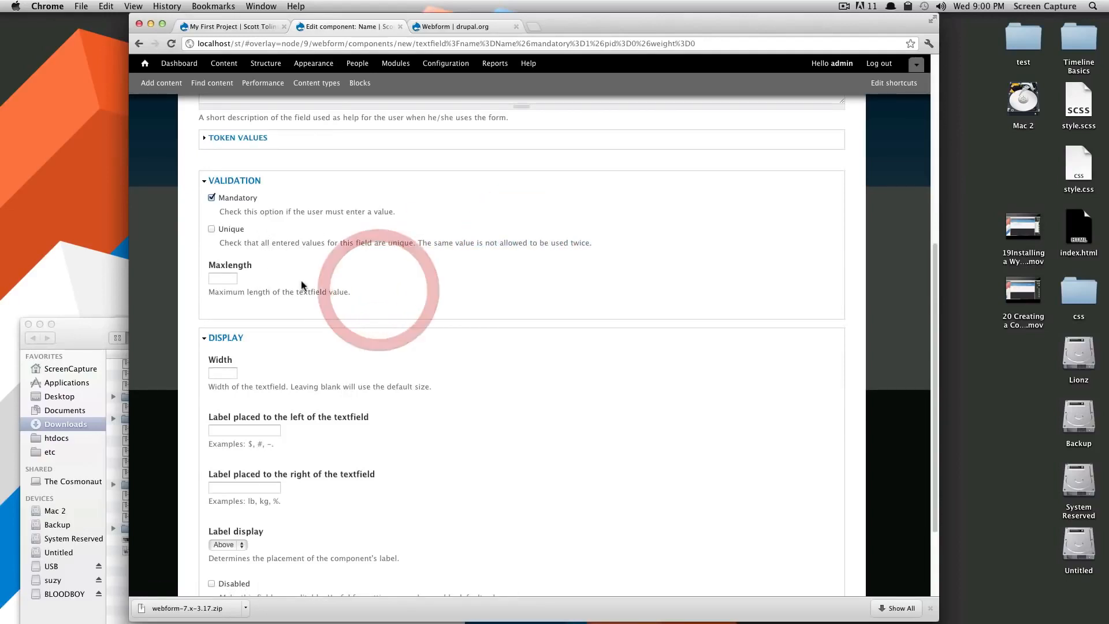
{"action": "scroll", "coordinate": [314, 288], "scroll_direction": "down", "scroll_amount": 1}
{"action": "scroll", "coordinate": [325, 382], "scroll_direction": "down", "scroll_amount": 4}
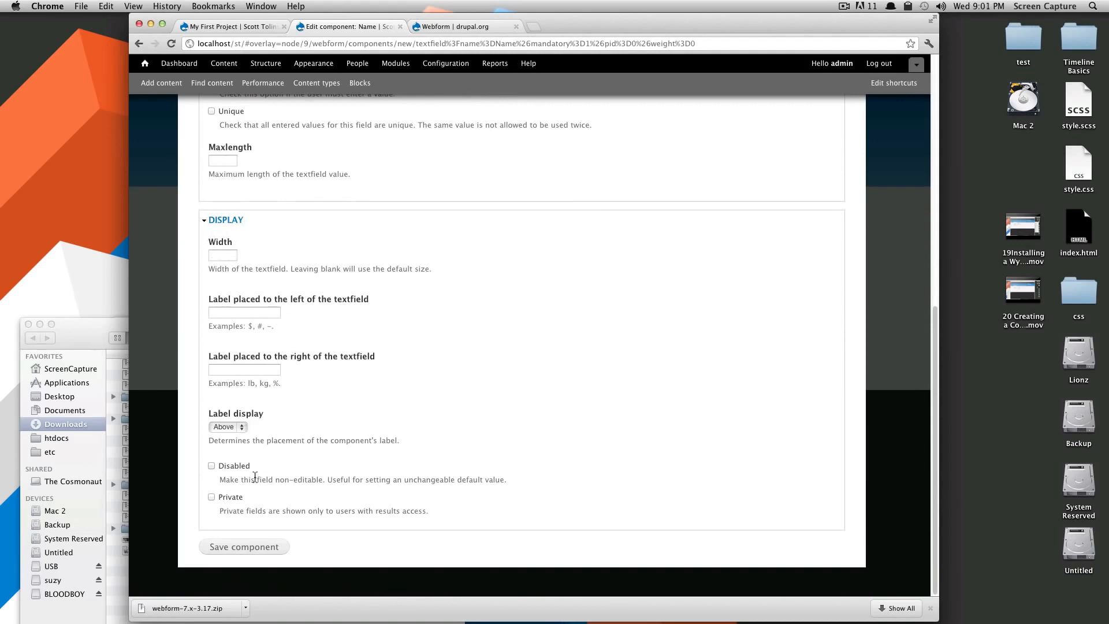
{"action": "left_click", "coordinate": [234, 428]}
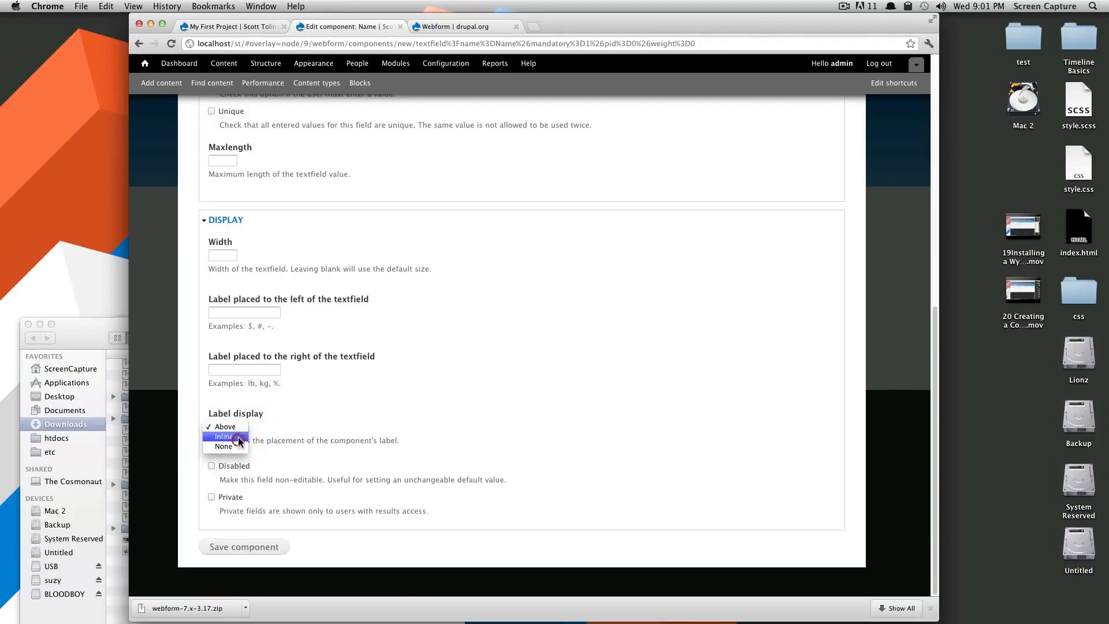
{"action": "left_click", "coordinate": [225, 437]}
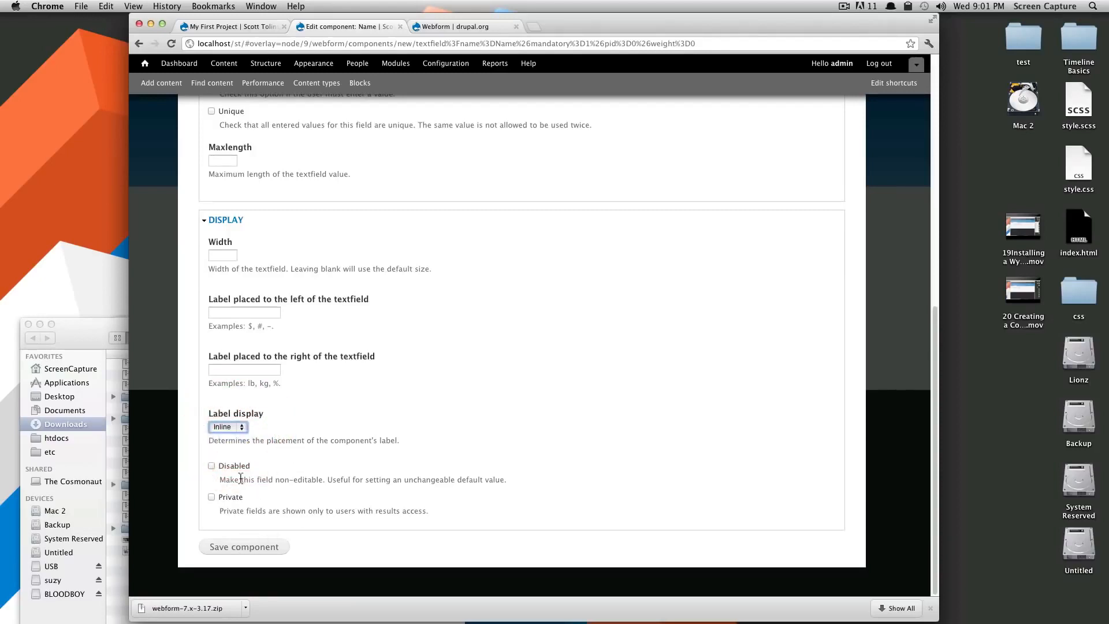
{"action": "left_click_drag", "start_coordinate": [275, 512], "coordinate": [418, 512]}
{"action": "left_click", "coordinate": [435, 524]}
{"action": "left_click", "coordinate": [243, 547]}
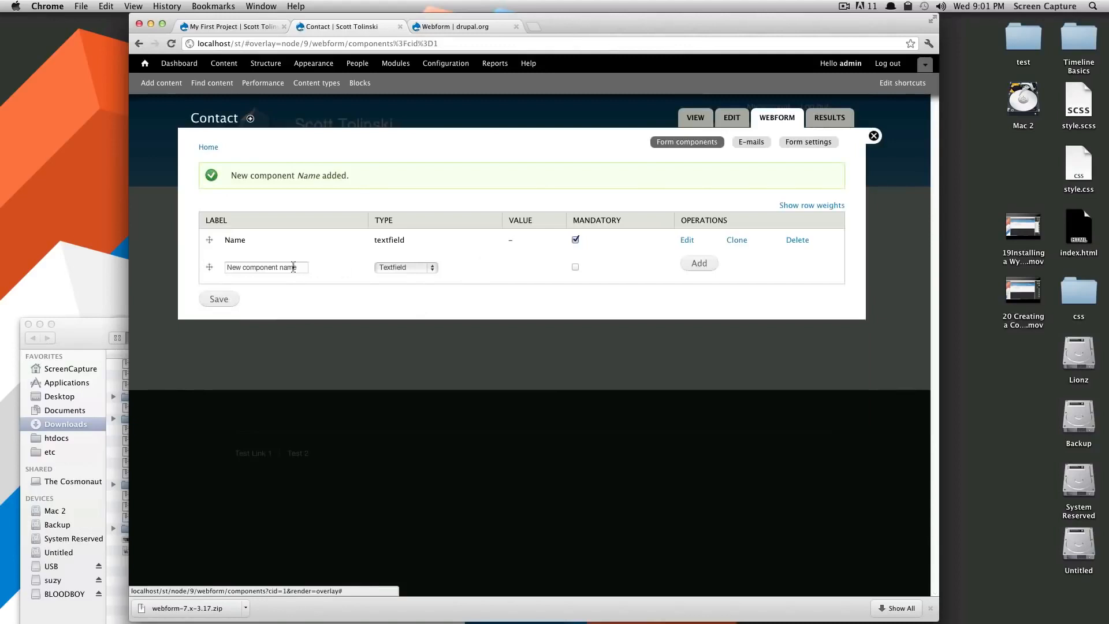
Add a non-mandatory Textfield component named 'Employer'.
{"action": "left_click", "coordinate": [271, 269]}
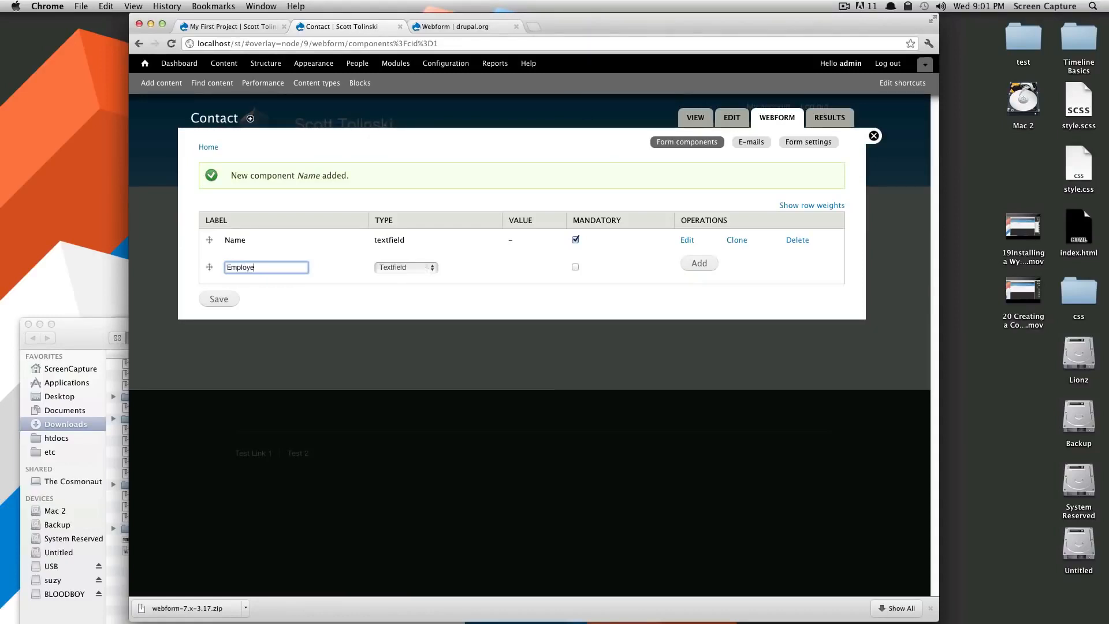
{"action": "left_click", "coordinate": [285, 267]}
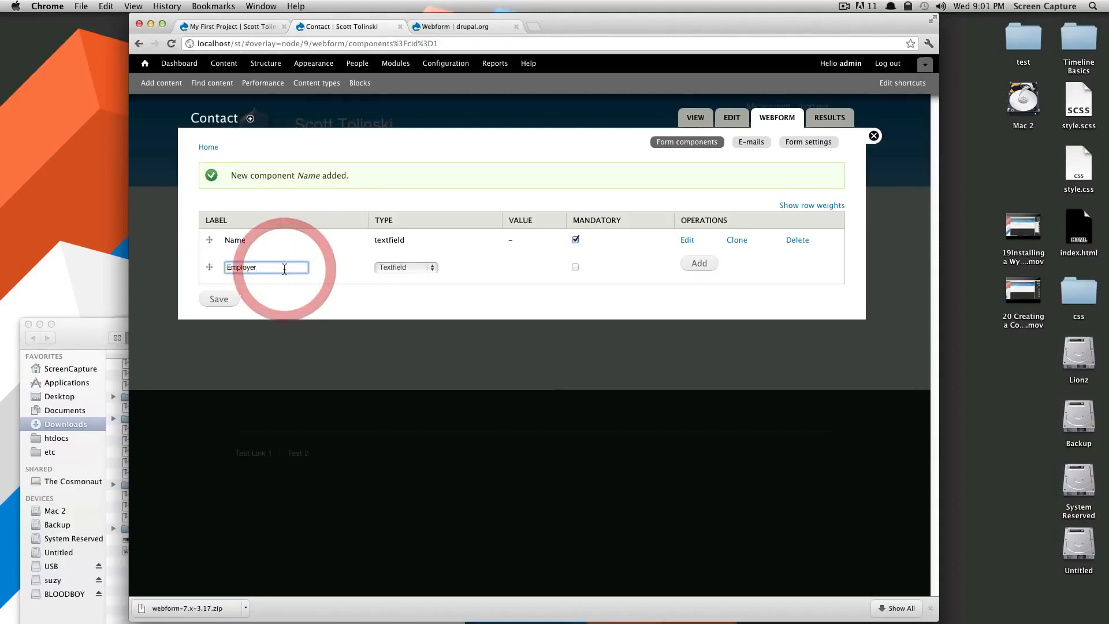
{"action": "left_click", "coordinate": [412, 268]}
{"action": "left_click", "coordinate": [412, 268]}
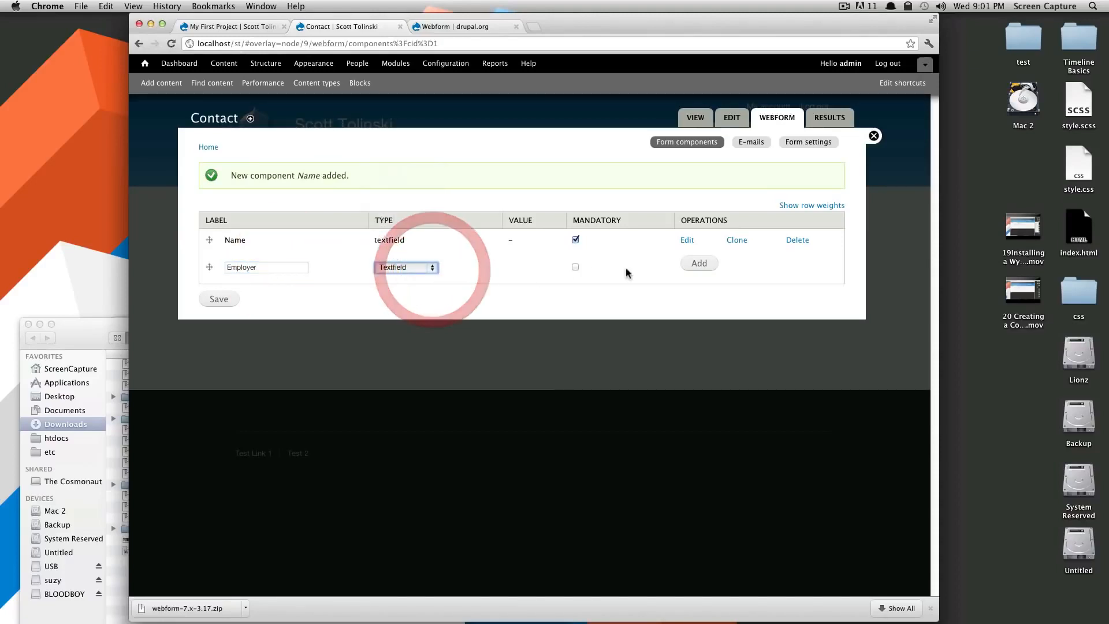
{"action": "left_click", "coordinate": [679, 265]}
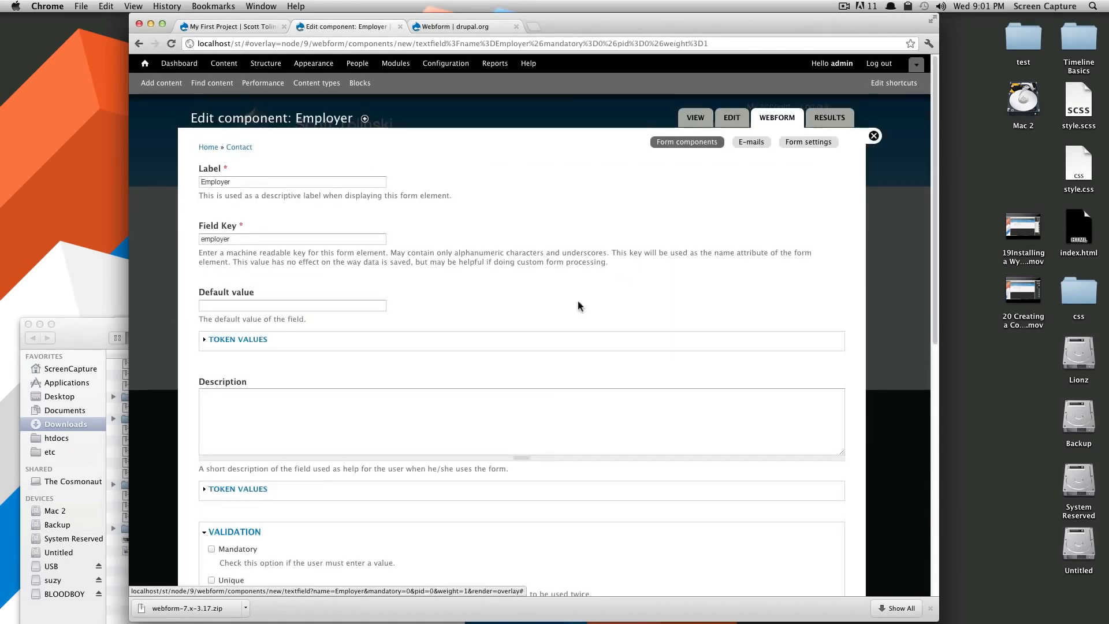
Set the Employer label display to Inline and save the component.
{"action": "scroll", "coordinate": [578, 306], "scroll_direction": "down", "scroll_amount": 8}
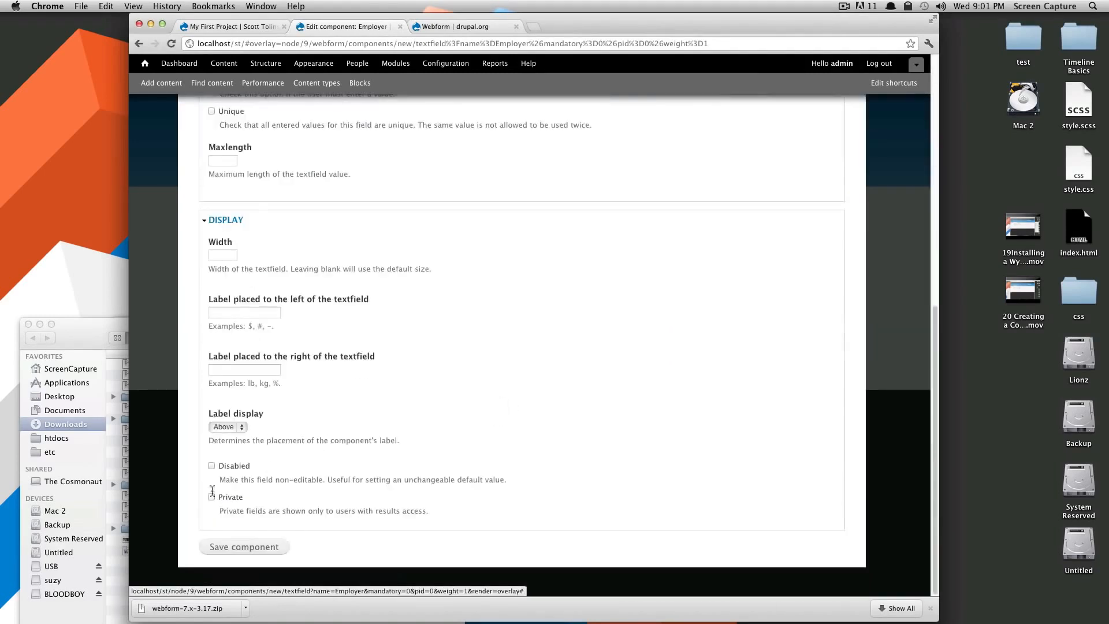
{"action": "left_click", "coordinate": [259, 546]}
{"action": "left_click_drag", "start_coordinate": [260, 545], "coordinate": [268, 437]}
{"action": "left_click", "coordinate": [239, 429]}
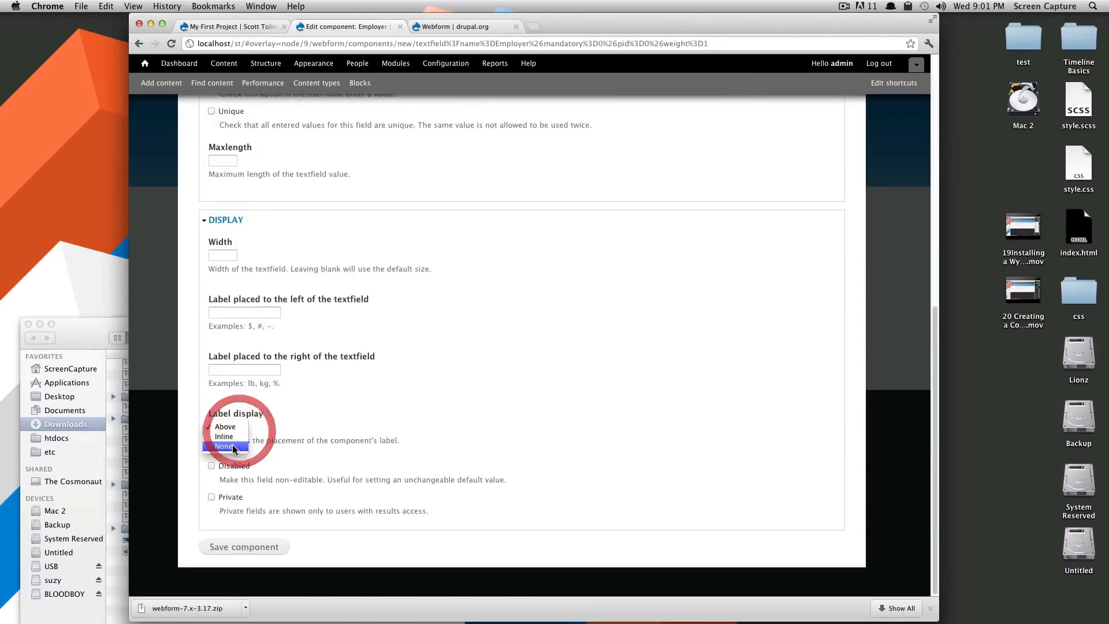
{"action": "left_click", "coordinate": [236, 437]}
{"action": "scroll", "coordinate": [297, 433], "scroll_direction": "up", "scroll_amount": 5}
{"action": "scroll", "coordinate": [297, 433], "scroll_direction": "down", "scroll_amount": 10}
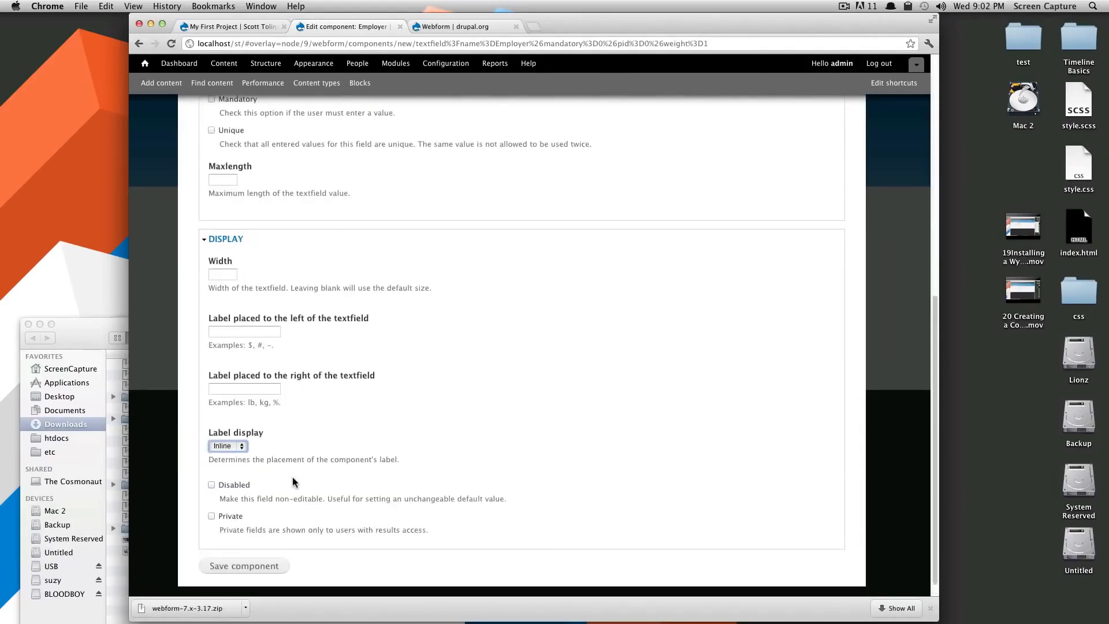
{"action": "left_click", "coordinate": [264, 545]}
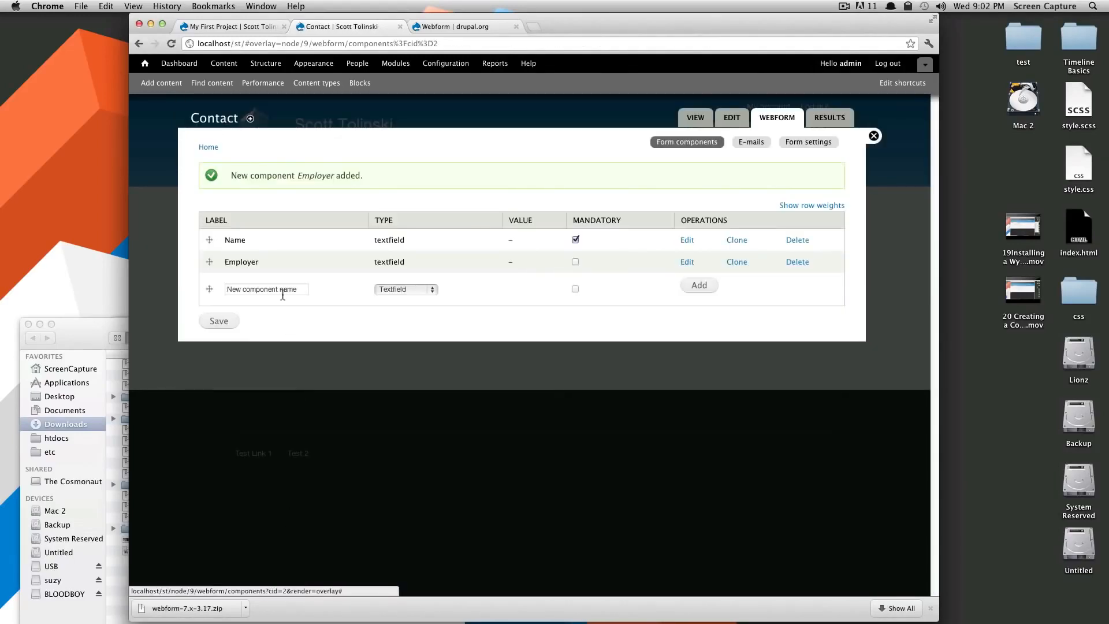
Add a mandatory Select options component named 'Why' to the Contact webform.
{"action": "left_click", "coordinate": [283, 289]}
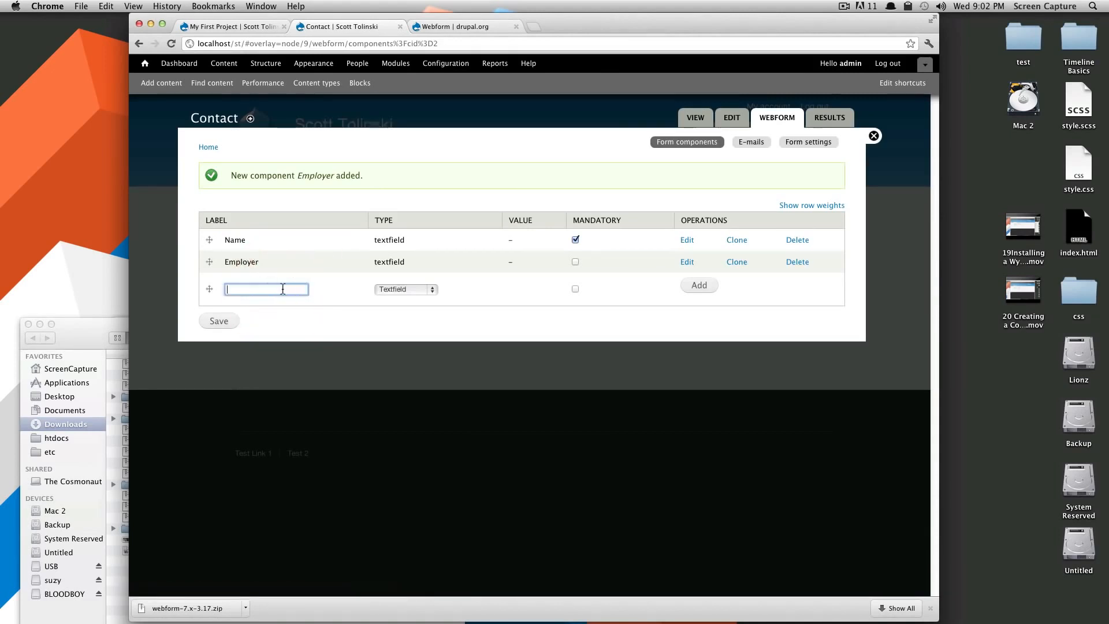
{"action": "left_click", "coordinate": [406, 289]}
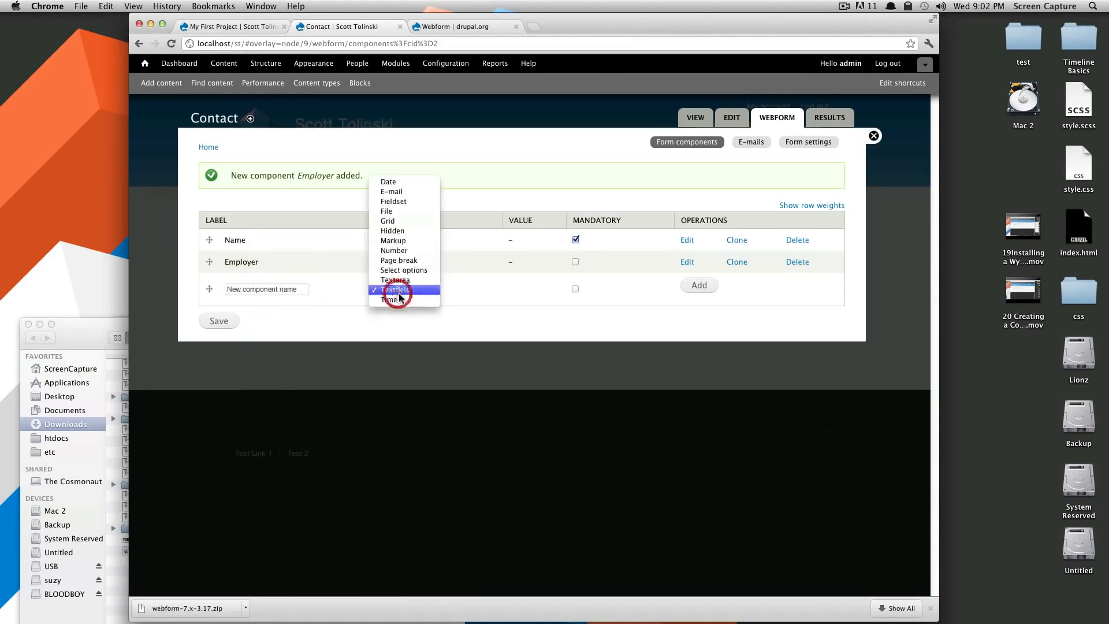
{"action": "left_click", "coordinate": [393, 328]}
{"action": "left_click", "coordinate": [241, 289]}
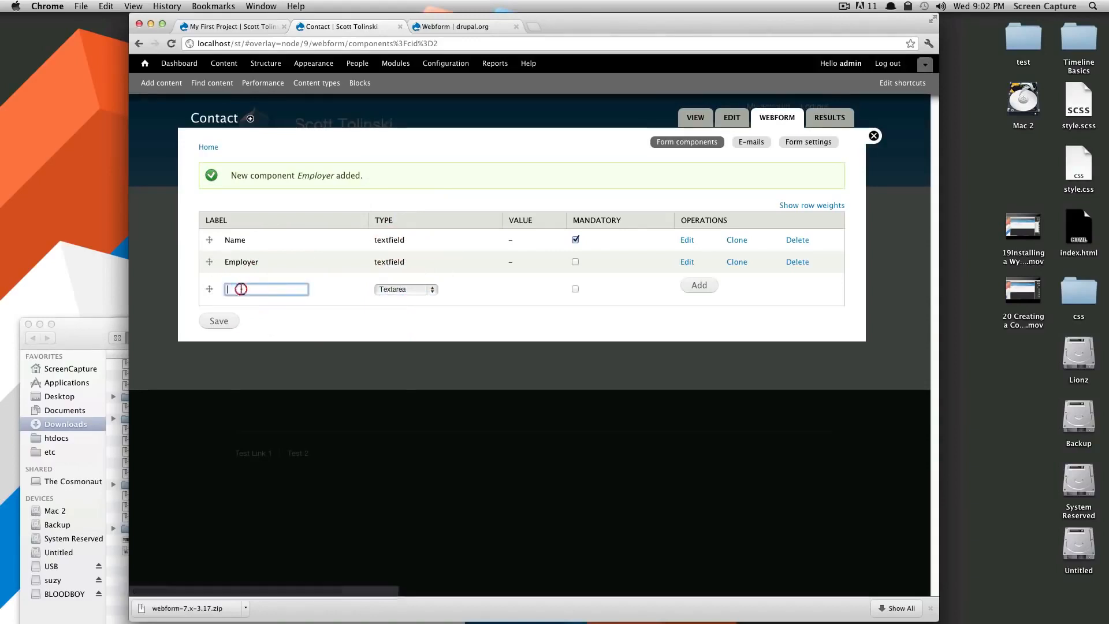
{"action": "left_click", "coordinate": [393, 288]}
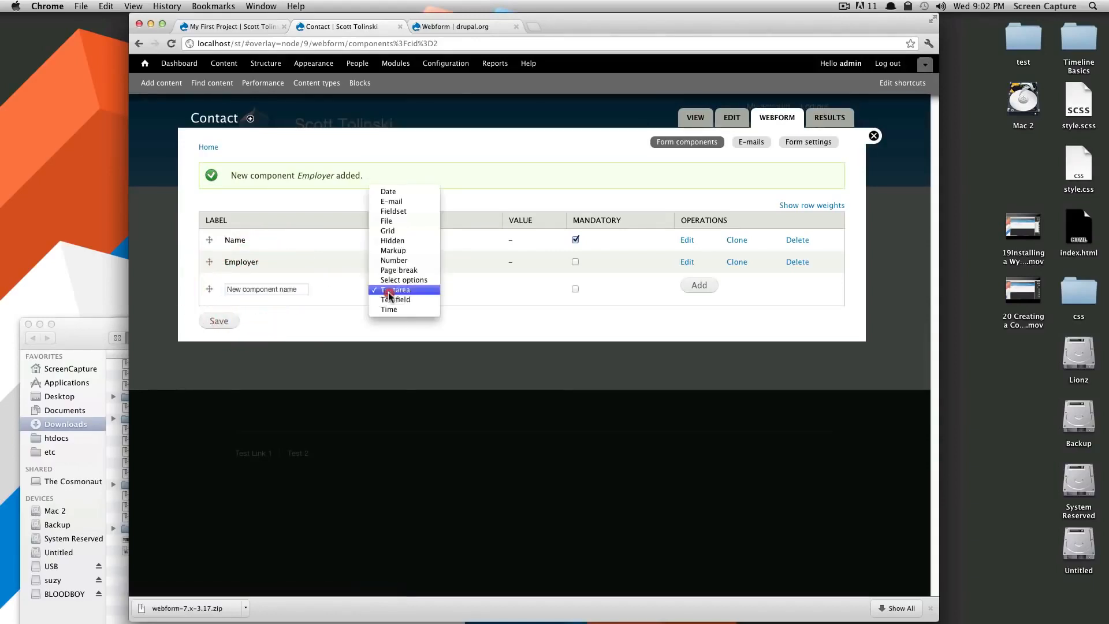
{"action": "left_click", "coordinate": [426, 280]}
{"action": "left_click", "coordinate": [297, 293]}
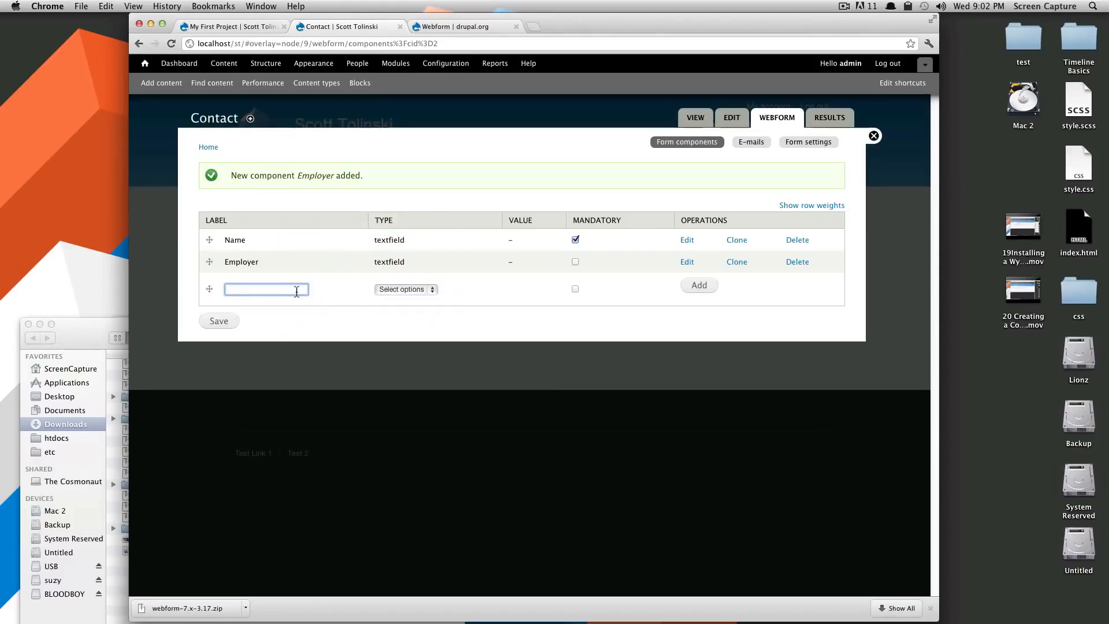
{"action": "type", "text": "Why"}
{"action": "left_click", "coordinate": [575, 289]}
{"action": "left_click", "coordinate": [698, 286]}
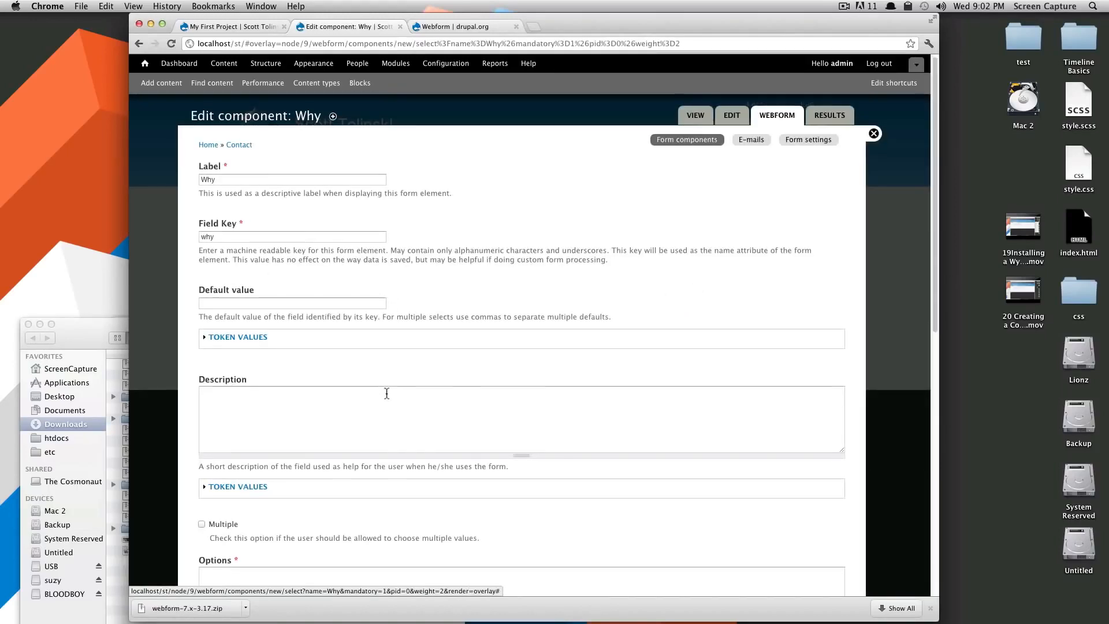
Allow multiple answers for Why and enter options projects|Projects and hire|Hire Me.
{"action": "scroll", "coordinate": [384, 393], "scroll_direction": "down", "scroll_amount": 3}
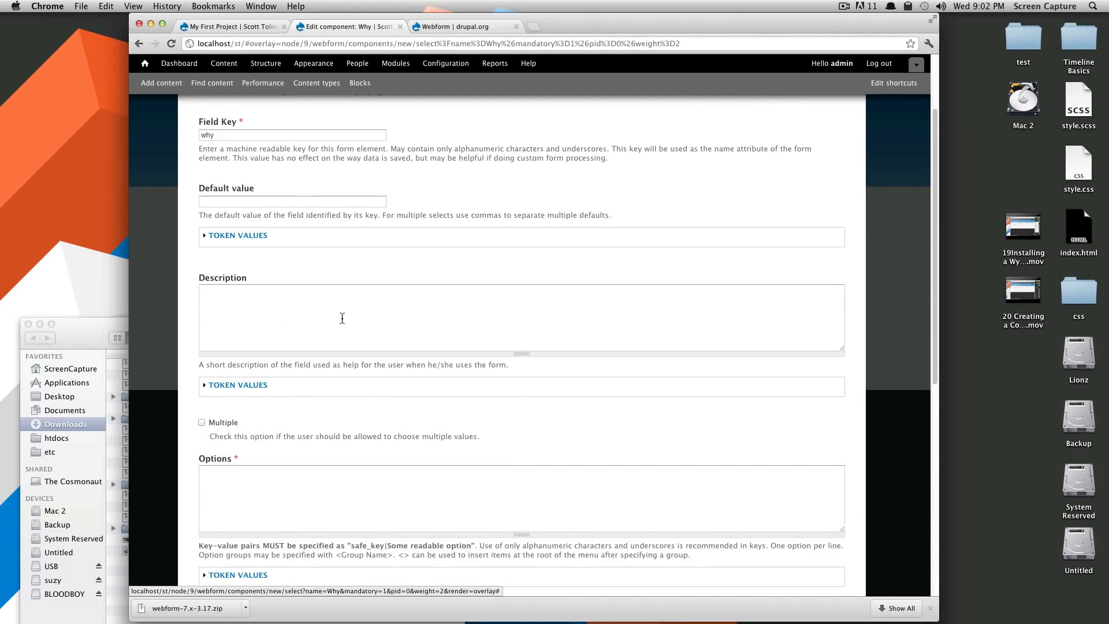
{"action": "scroll", "coordinate": [332, 340], "scroll_direction": "down", "scroll_amount": 3}
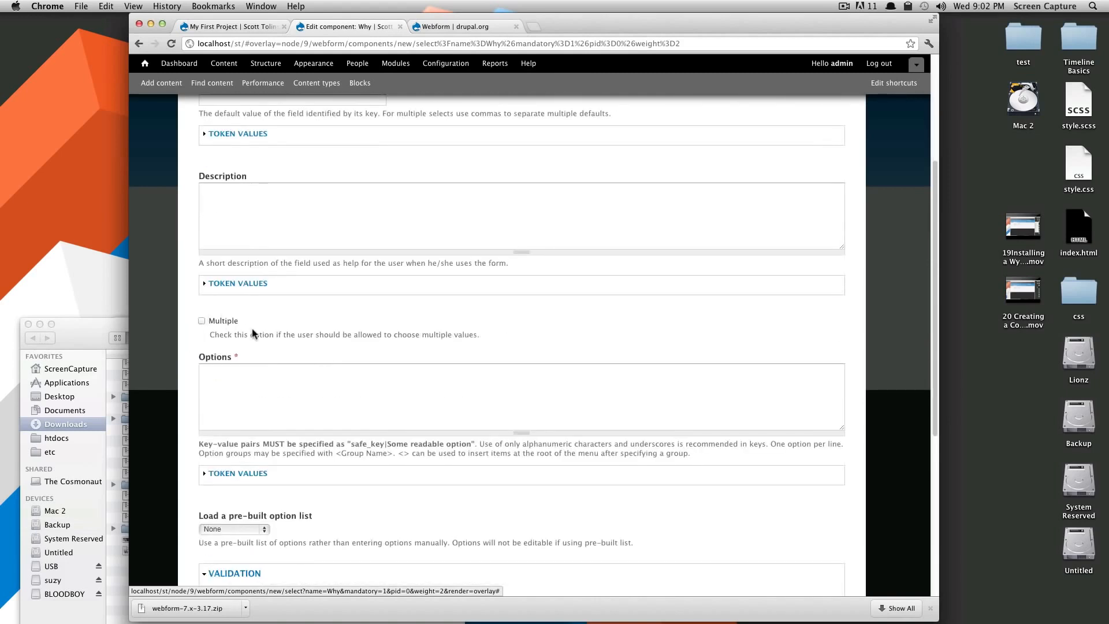
{"action": "left_click", "coordinate": [204, 322]}
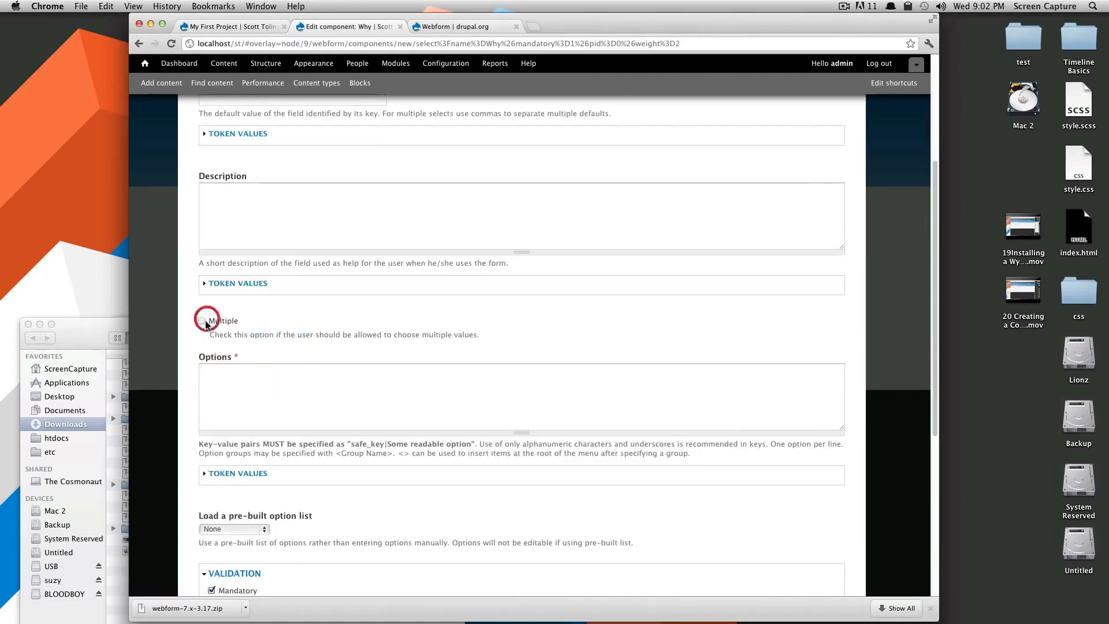
{"action": "left_click", "coordinate": [271, 387]}
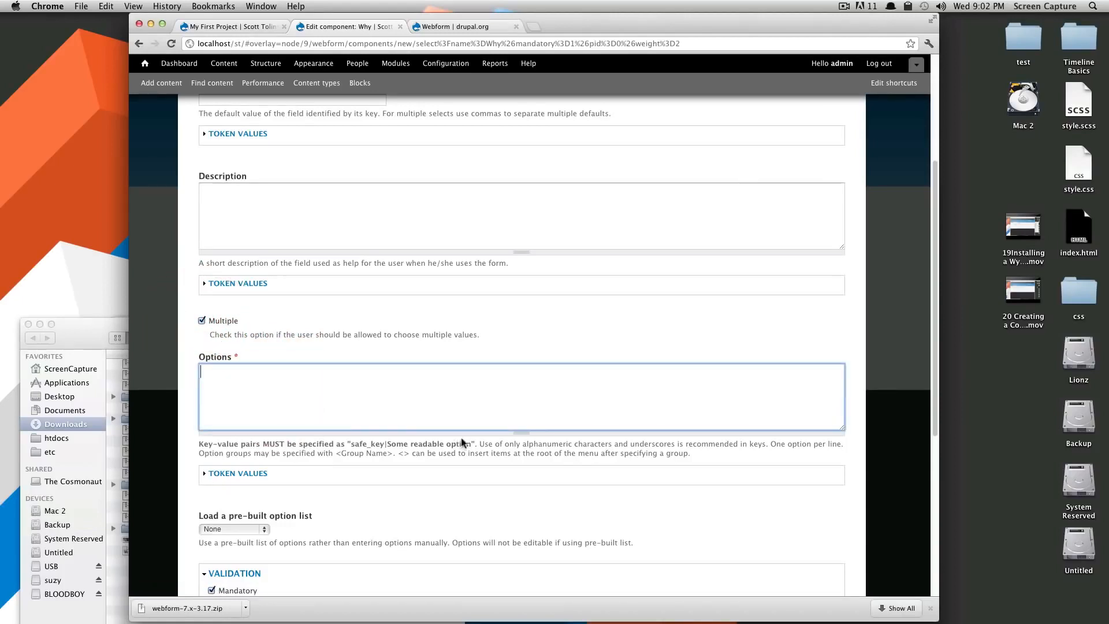
{"action": "left_click", "coordinate": [318, 395]}
{"action": "type", "text": "projects|Projects"}
Keep the Why label displayed above and save the component.
{"action": "scroll", "coordinate": [404, 451], "scroll_direction": "down", "scroll_amount": 4}
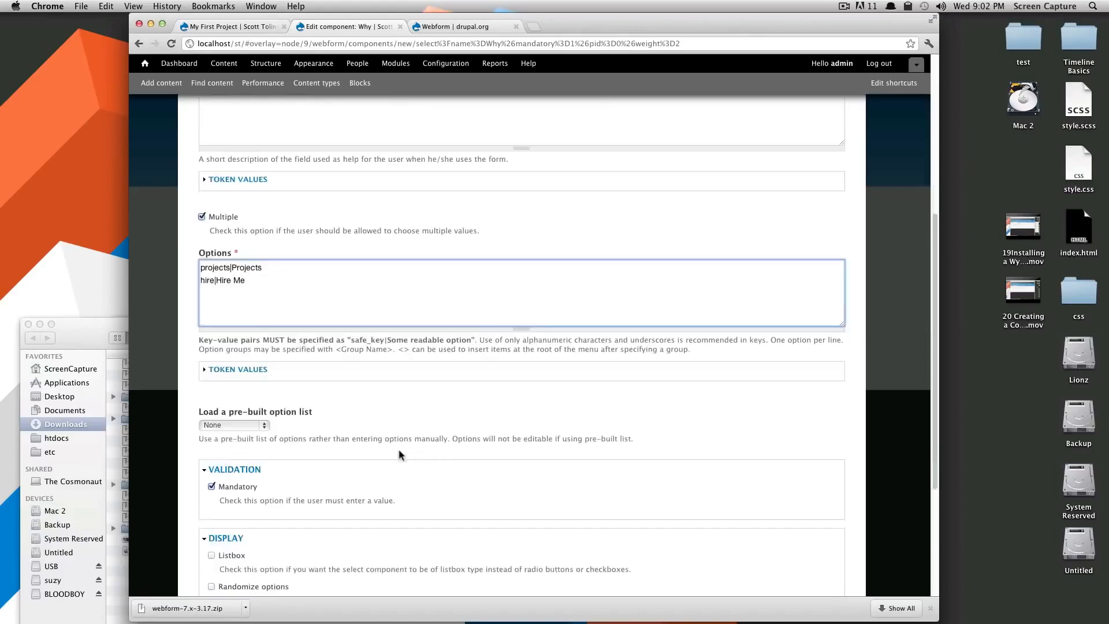
{"action": "scroll", "coordinate": [319, 421], "scroll_direction": "down", "scroll_amount": 4}
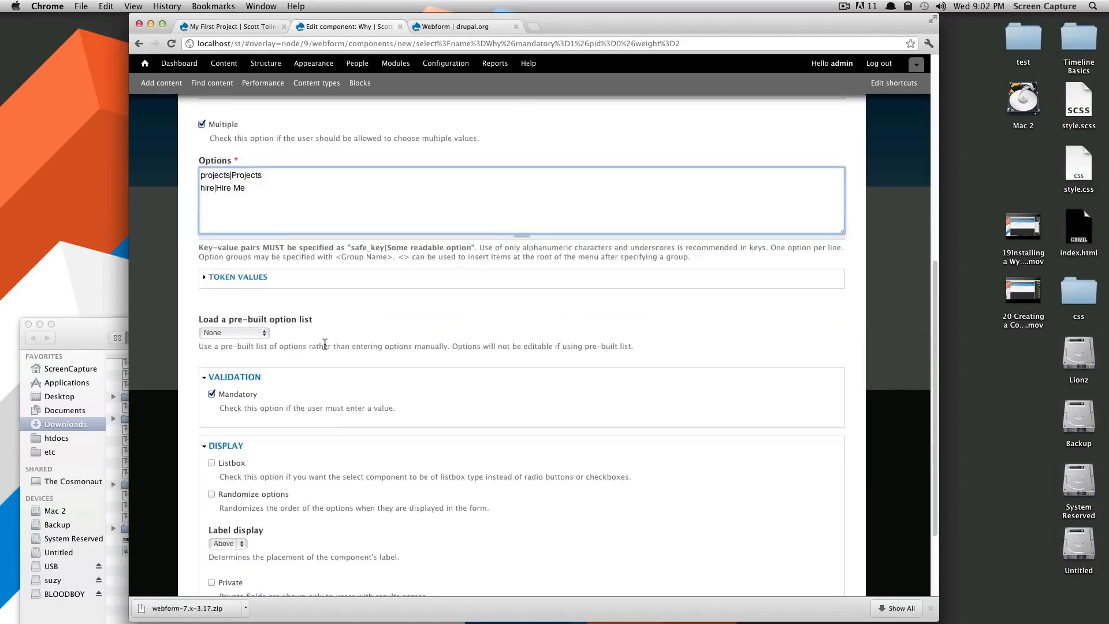
{"action": "scroll", "coordinate": [326, 345], "scroll_direction": "down", "scroll_amount": 3}
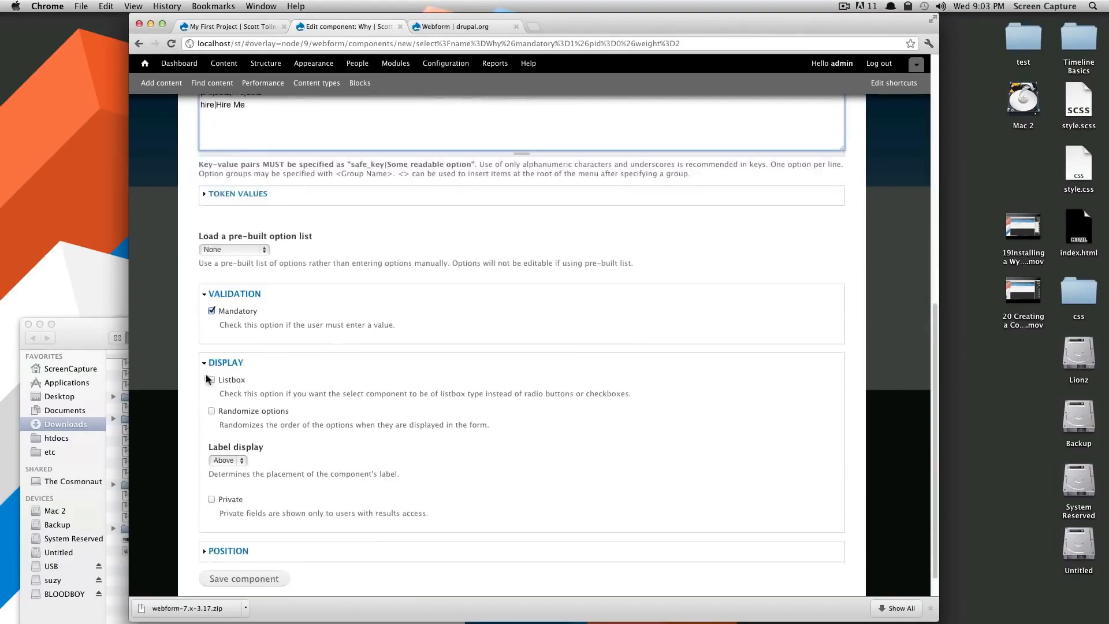
{"action": "scroll", "coordinate": [202, 373], "scroll_direction": "down", "scroll_amount": 1}
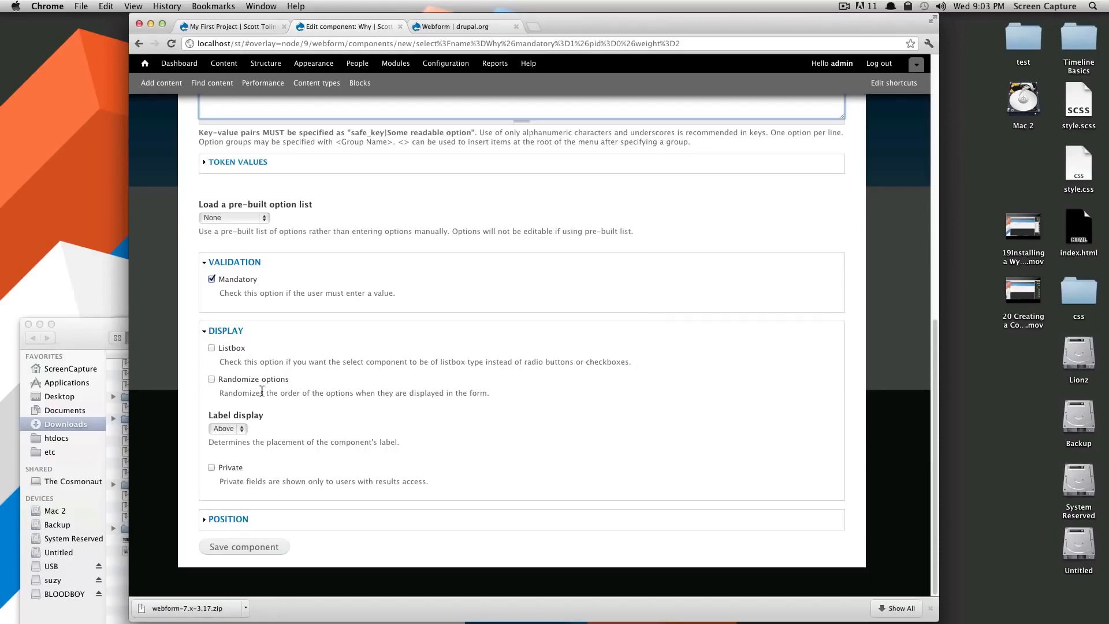
{"action": "left_click", "coordinate": [226, 429]}
{"action": "left_click", "coordinate": [227, 438]}
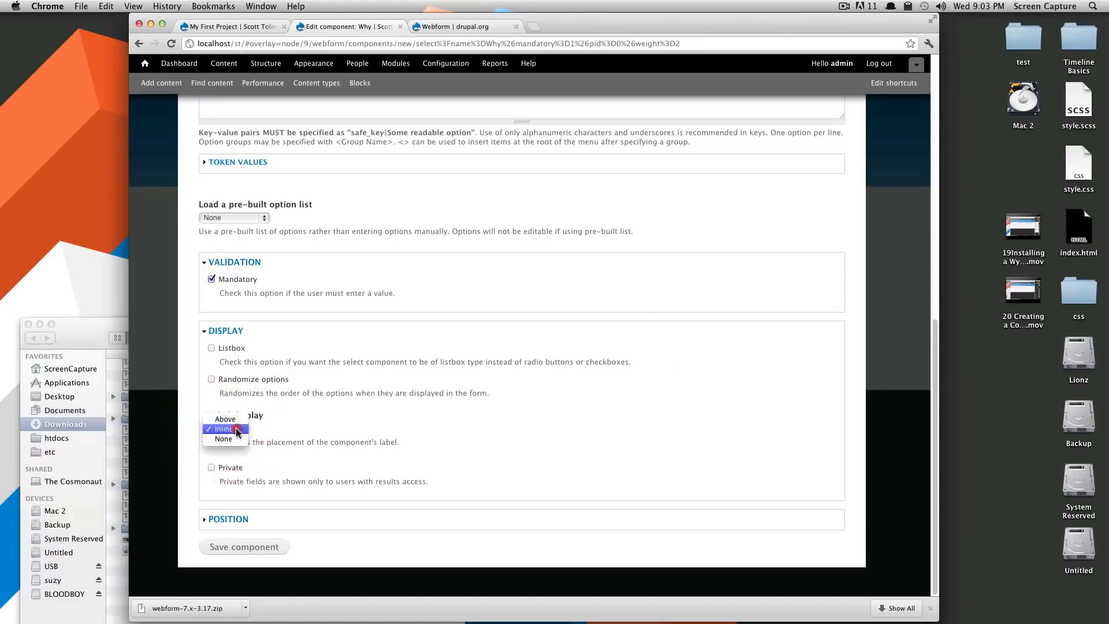
{"action": "left_click", "coordinate": [227, 429]}
{"action": "left_click", "coordinate": [245, 547]}
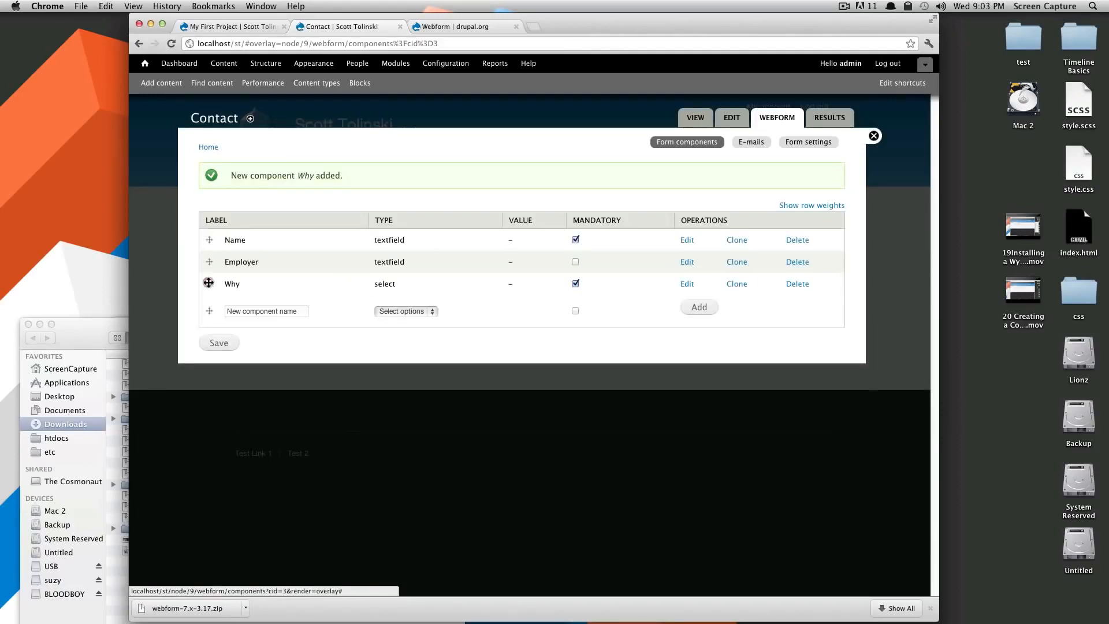
Save the reordered Why component and go to the Contact webform's E-mails settings.
{"action": "mouse_move", "coordinate": [209, 284]}
{"action": "left_mouse_down"}
{"action": "mouse_move", "coordinate": [212, 261]}
{"action": "mouse_move", "coordinate": [211, 285]}
{"action": "left_mouse_up"}
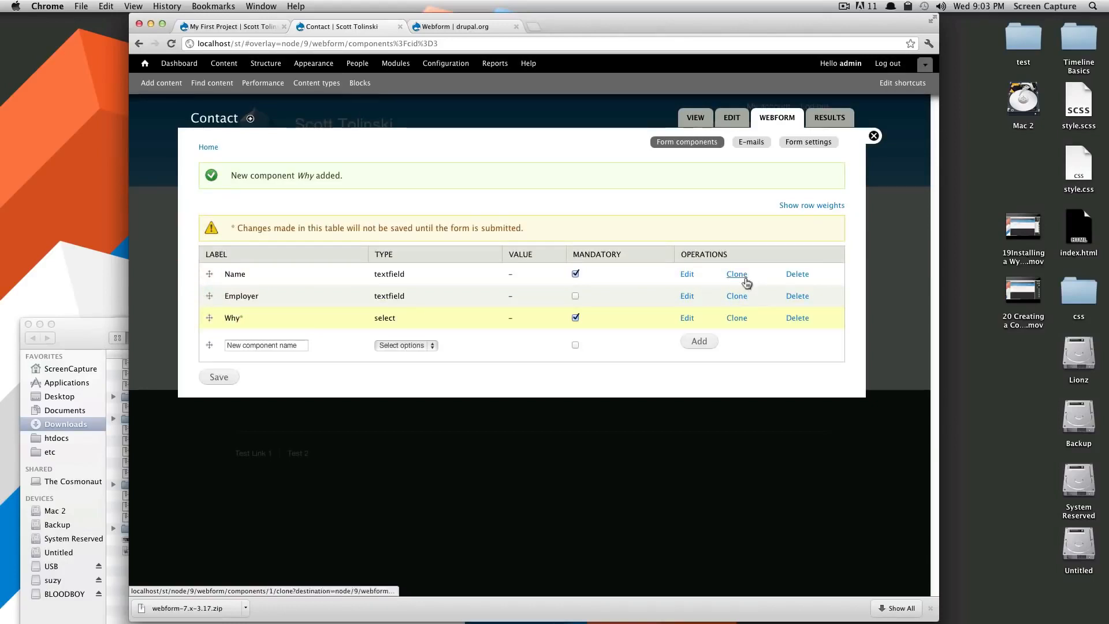
{"action": "left_click", "coordinate": [219, 378]}
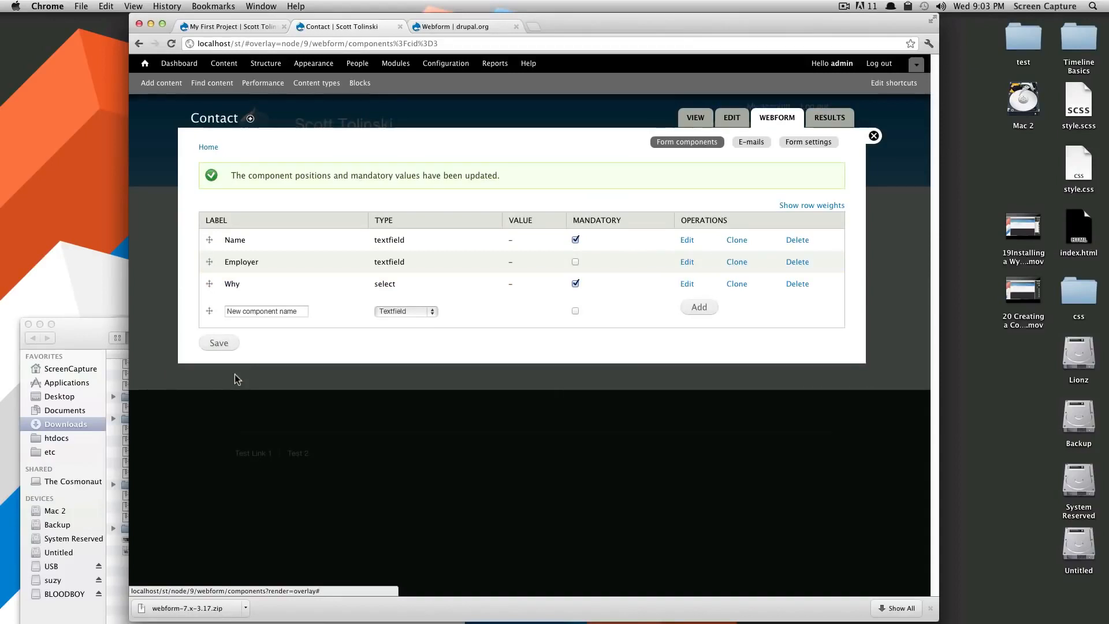
{"action": "left_click", "coordinate": [757, 143]}
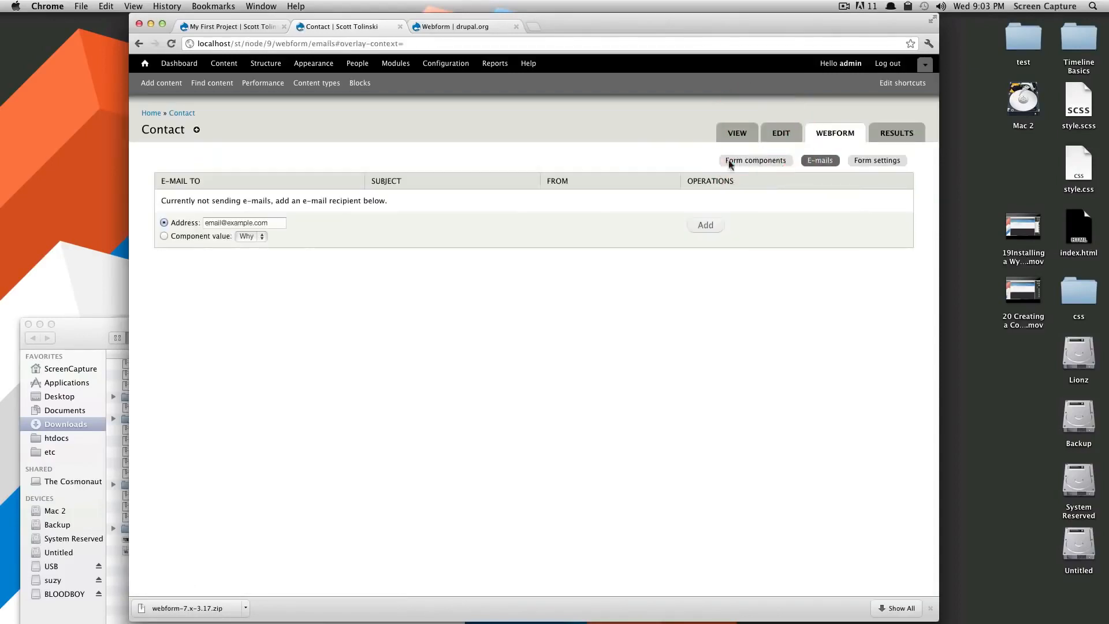
{"action": "key", "text": "super+Left"}
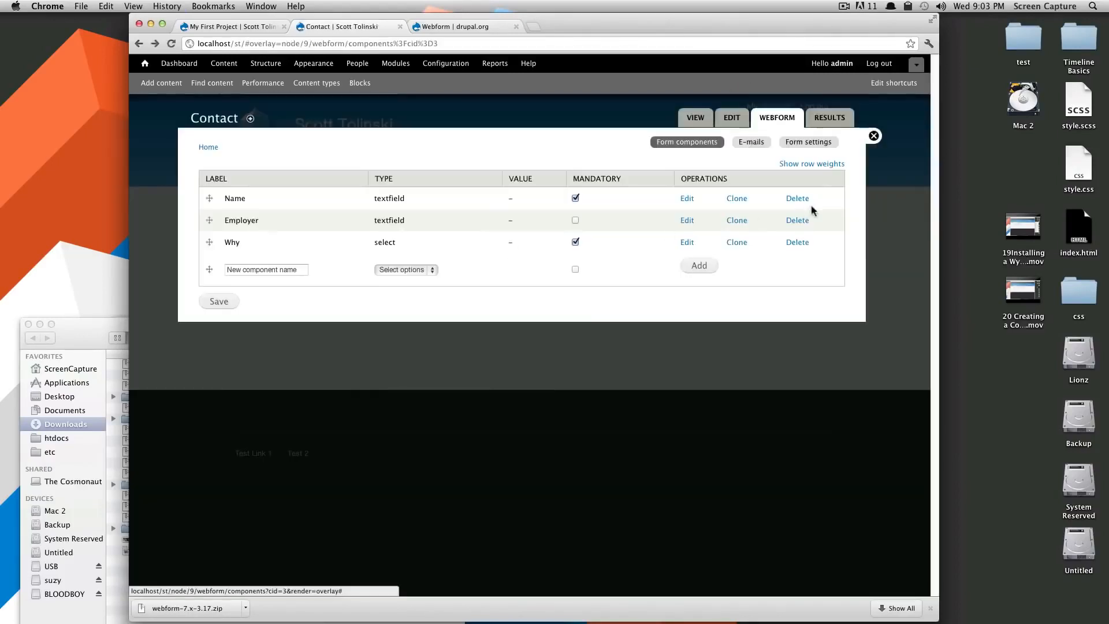
{"action": "left_click", "coordinate": [744, 144]}
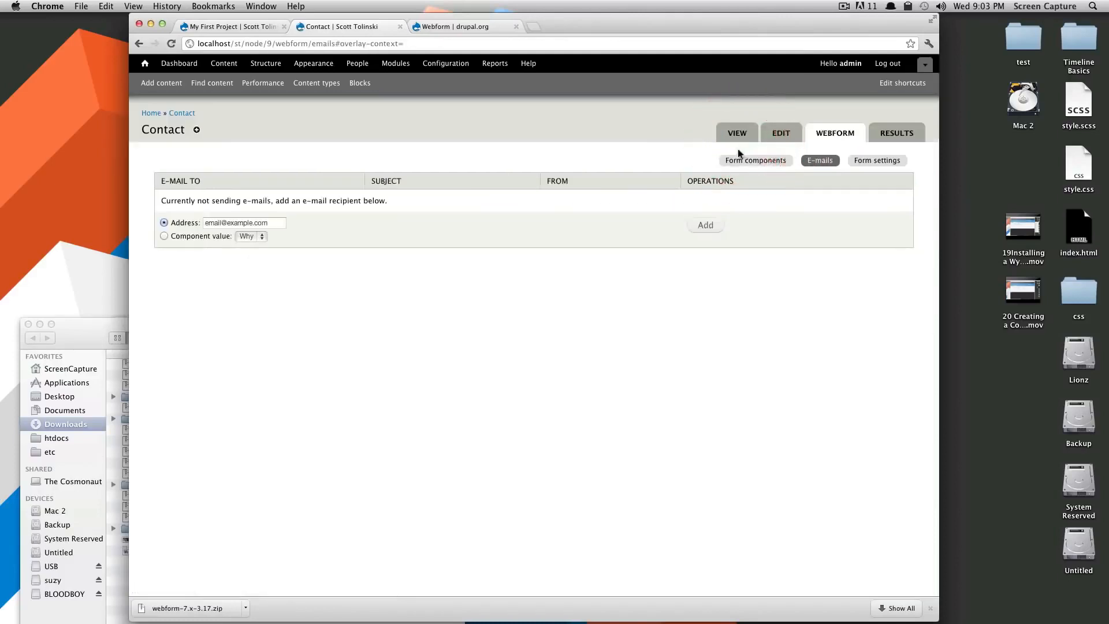
Add a custom recipient e-mail address for submissions to the Contact webform.
{"action": "left_click", "coordinate": [257, 223]}
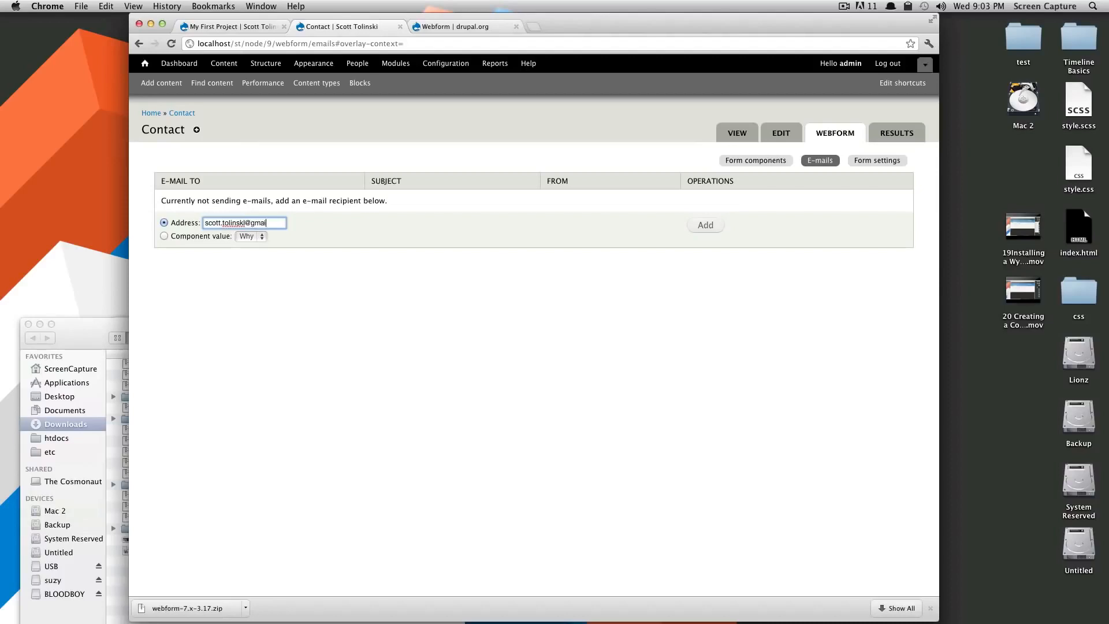
{"action": "left_click", "coordinate": [705, 225]}
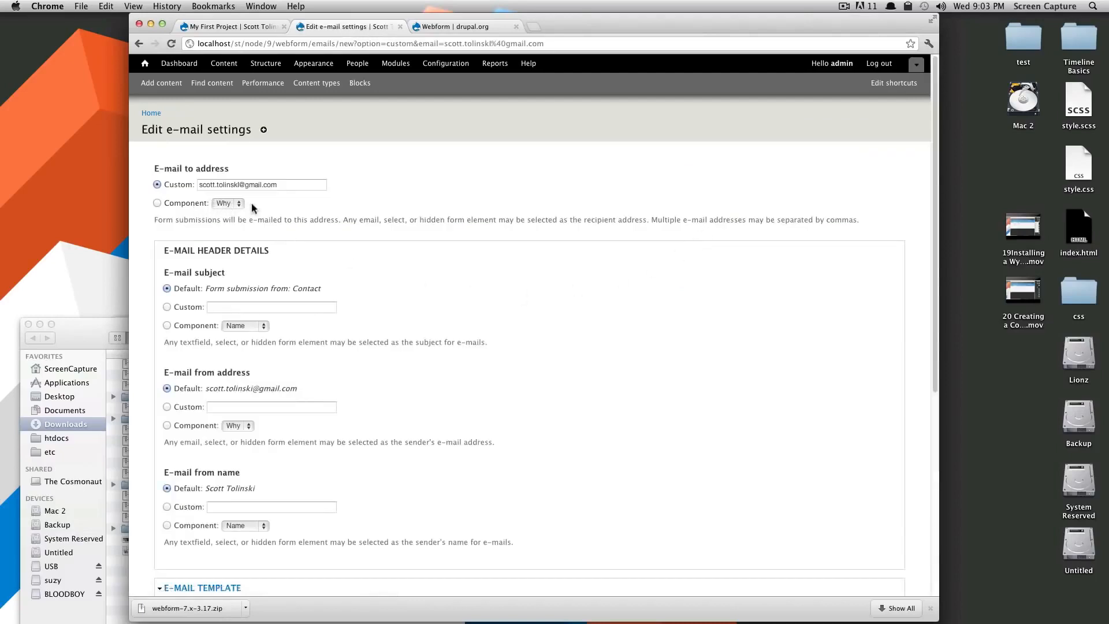
Check which form component could supply the notification's e-mail recipient.
{"action": "left_click", "coordinate": [230, 203]}
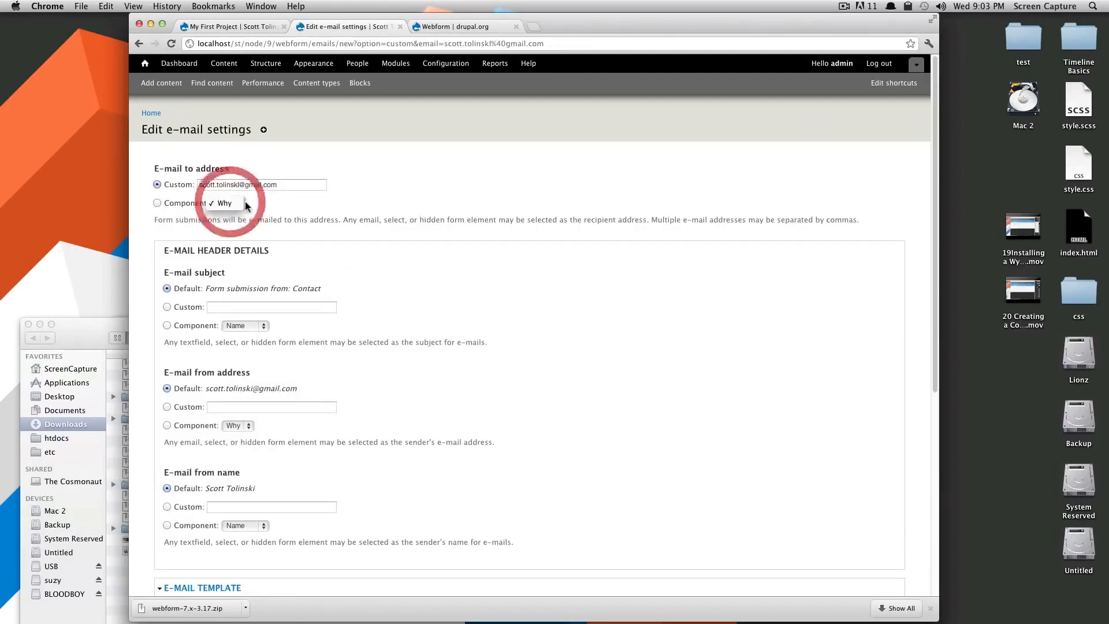
{"action": "left_click", "coordinate": [279, 206]}
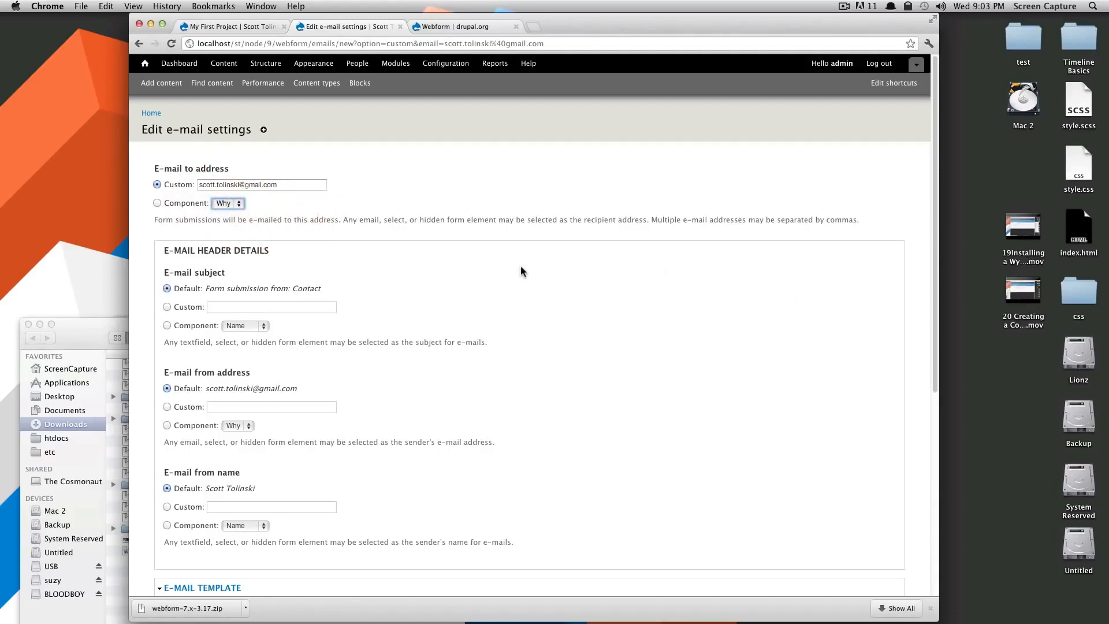
{"action": "scroll", "coordinate": [491, 288], "scroll_direction": "down", "scroll_amount": 5}
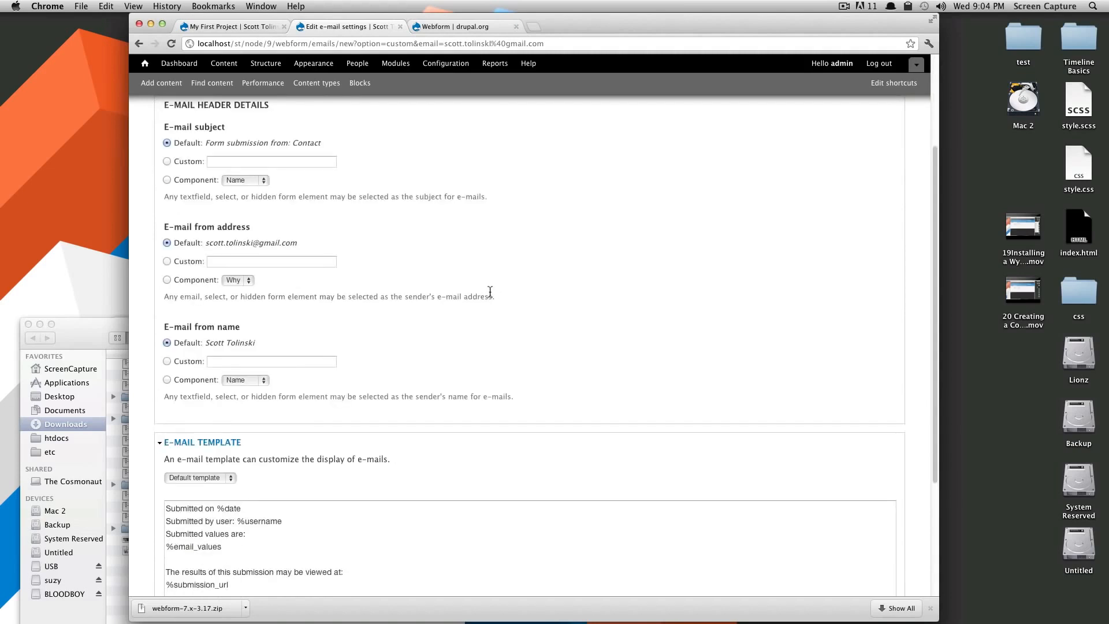
{"action": "scroll", "coordinate": [478, 292], "scroll_direction": "up", "scroll_amount": 4}
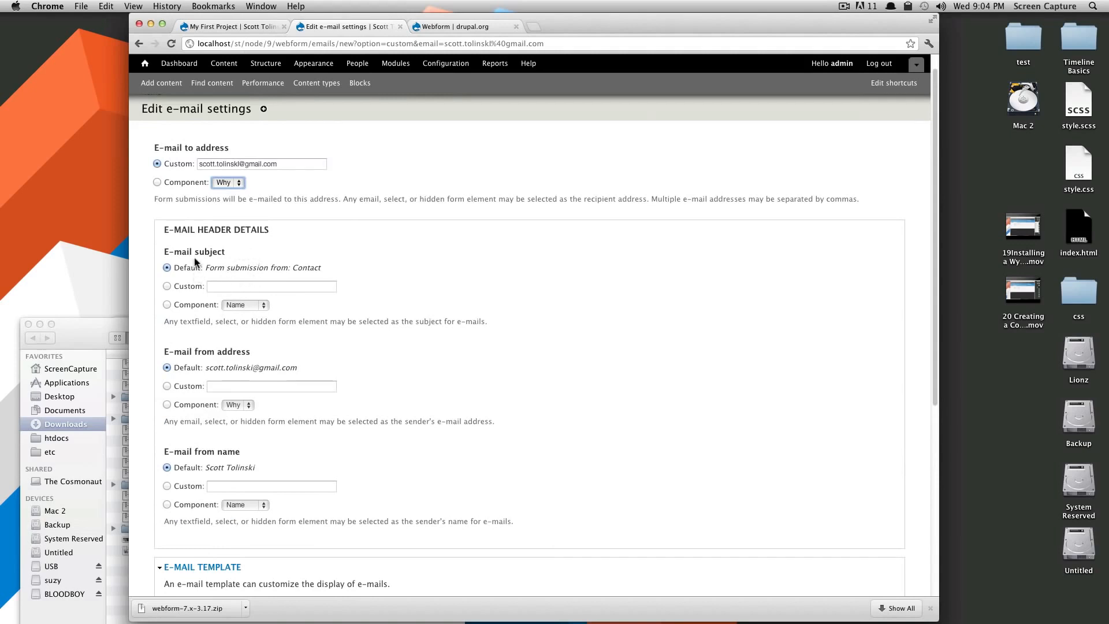
{"action": "left_click", "coordinate": [301, 232]}
Switch the e-mail subject to Custom with the text 'My Site Contact Form'.
{"action": "left_click", "coordinate": [230, 311]}
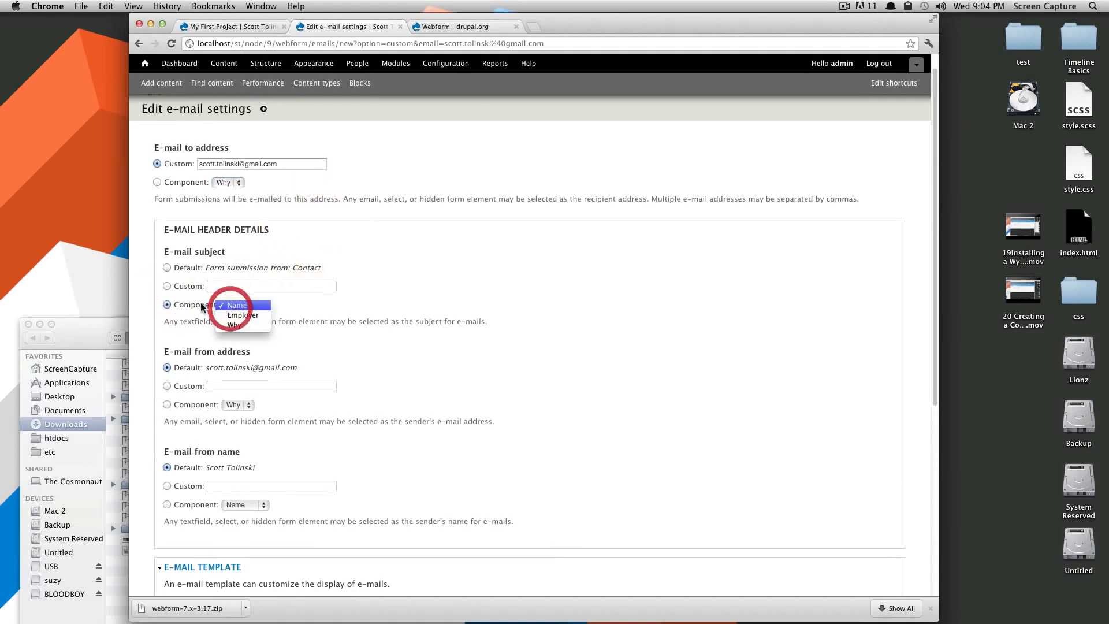
{"action": "left_click", "coordinate": [168, 286]}
{"action": "left_click", "coordinate": [246, 287]}
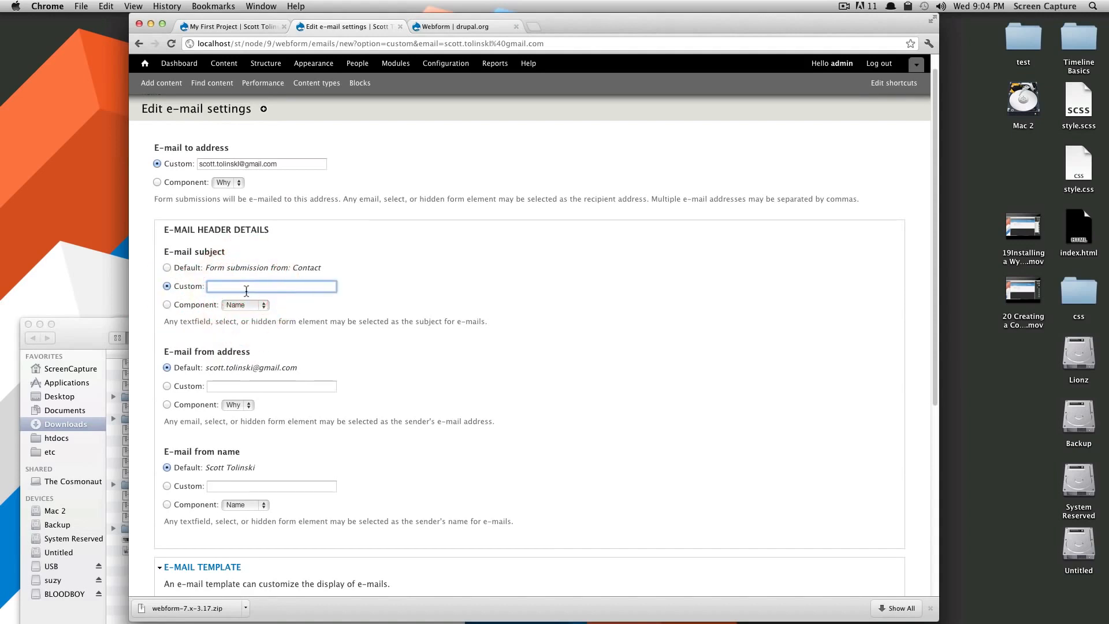
{"action": "type", "text": "M"}
{"action": "key", "text": "BackSpace"}
{"action": "key", "text": "BackSpace"}
{"action": "left_click", "coordinate": [417, 291]}
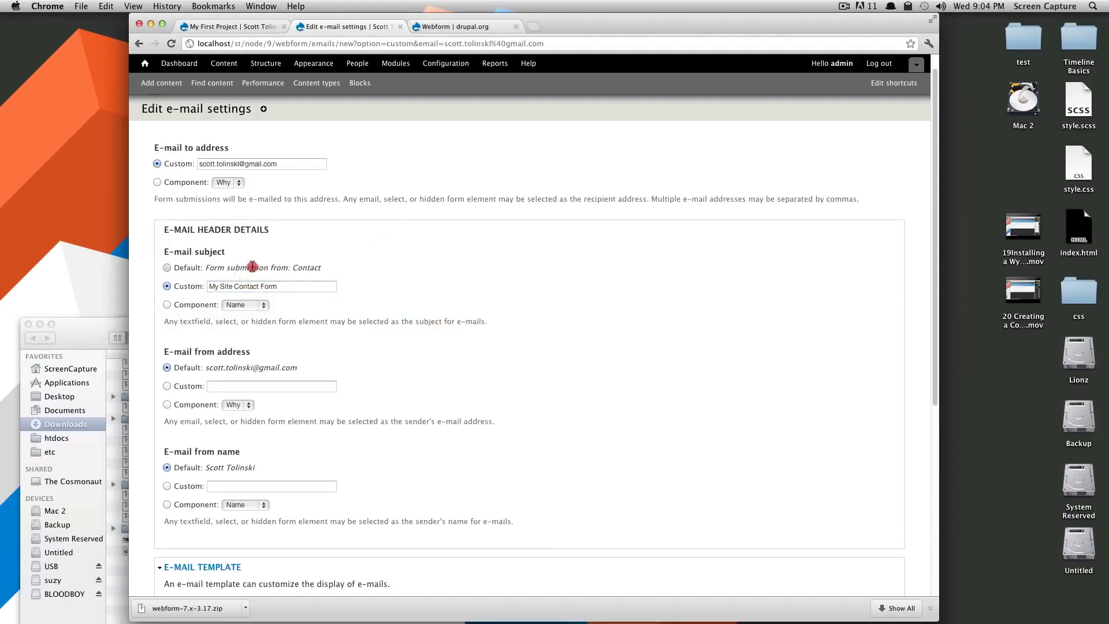
{"action": "left_click_drag", "start_coordinate": [239, 267], "coordinate": [376, 309]}
{"action": "left_click", "coordinate": [376, 309]}
Take the e-mail's sender name from the Name component.
{"action": "scroll", "coordinate": [211, 273], "scroll_direction": "down", "scroll_amount": 4}
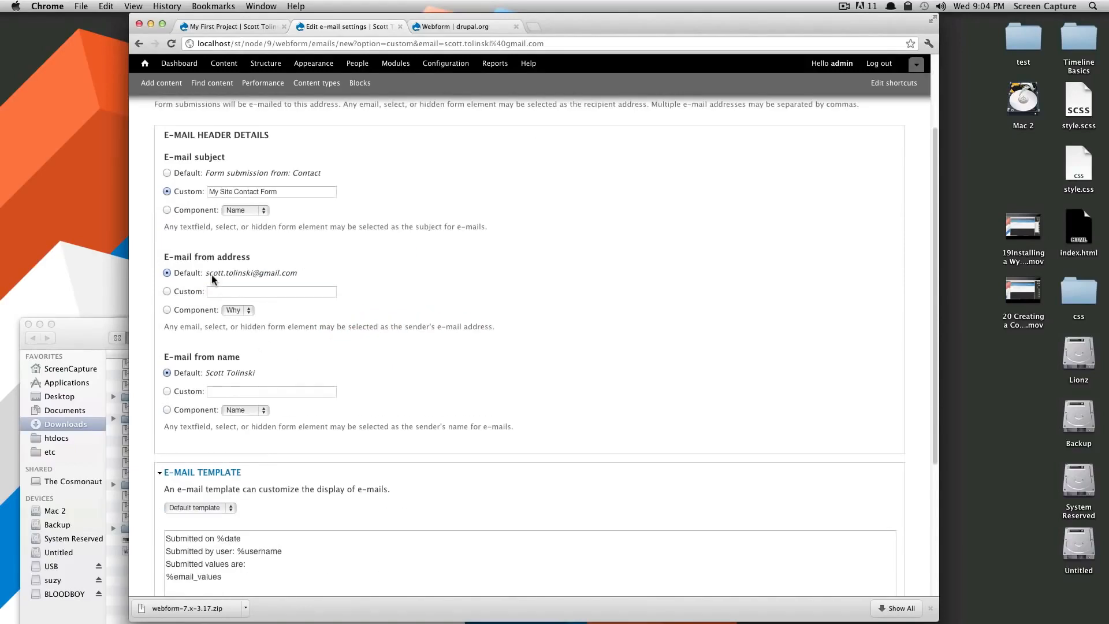
{"action": "left_click_drag", "start_coordinate": [188, 261], "coordinate": [301, 278]}
{"action": "left_click", "coordinate": [334, 279]}
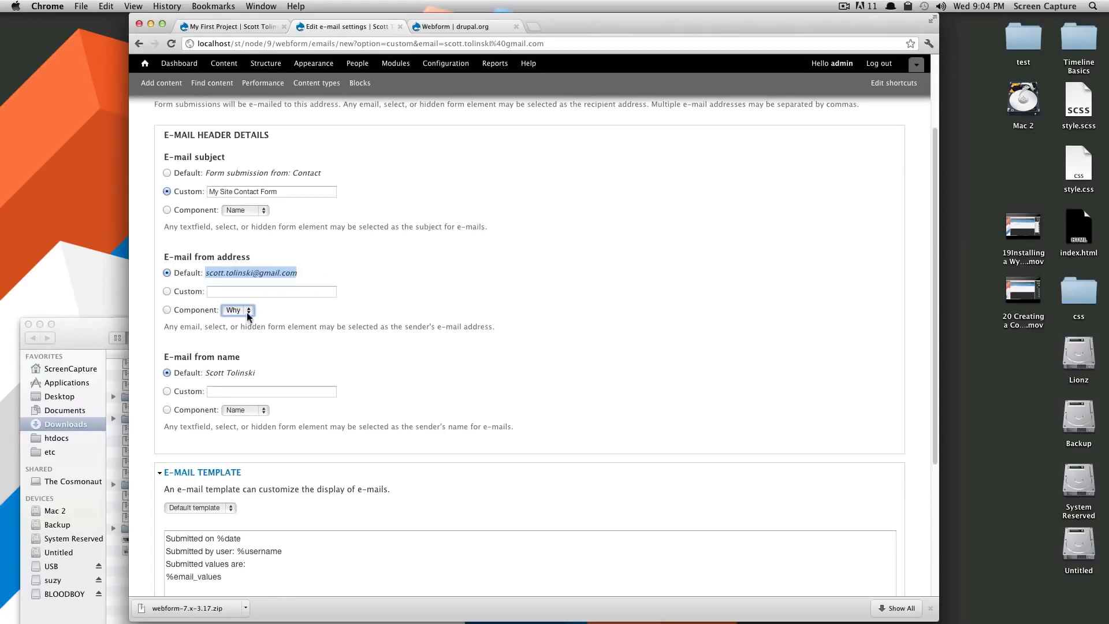
{"action": "scroll", "coordinate": [304, 373], "scroll_direction": "down", "scroll_amount": 3}
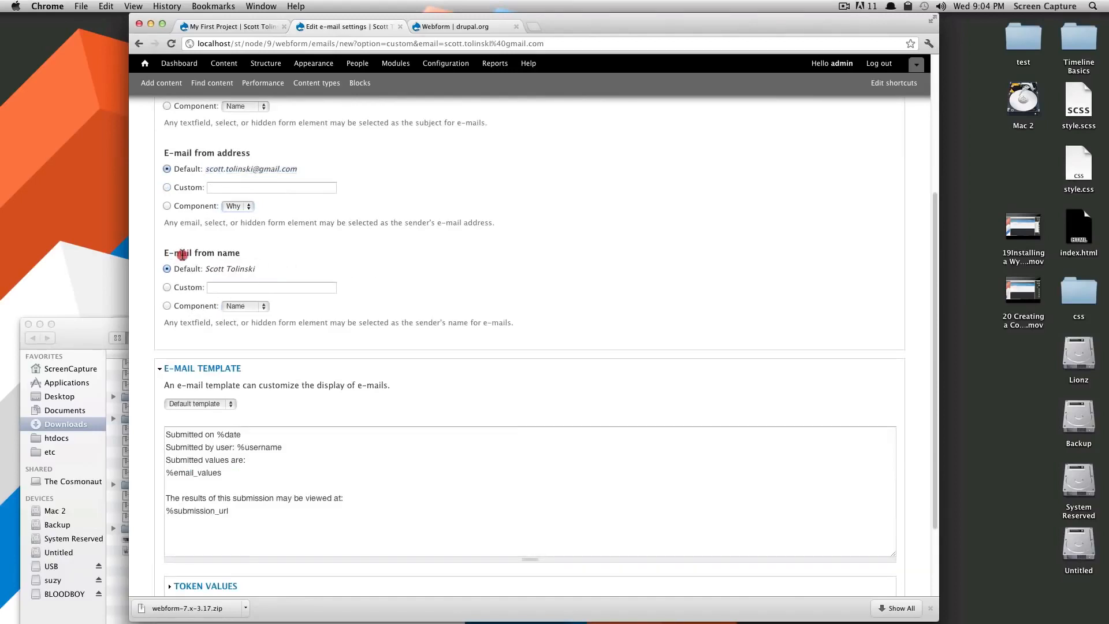
{"action": "left_click_drag", "start_coordinate": [167, 254], "coordinate": [251, 261]}
{"action": "left_click", "coordinate": [167, 306]}
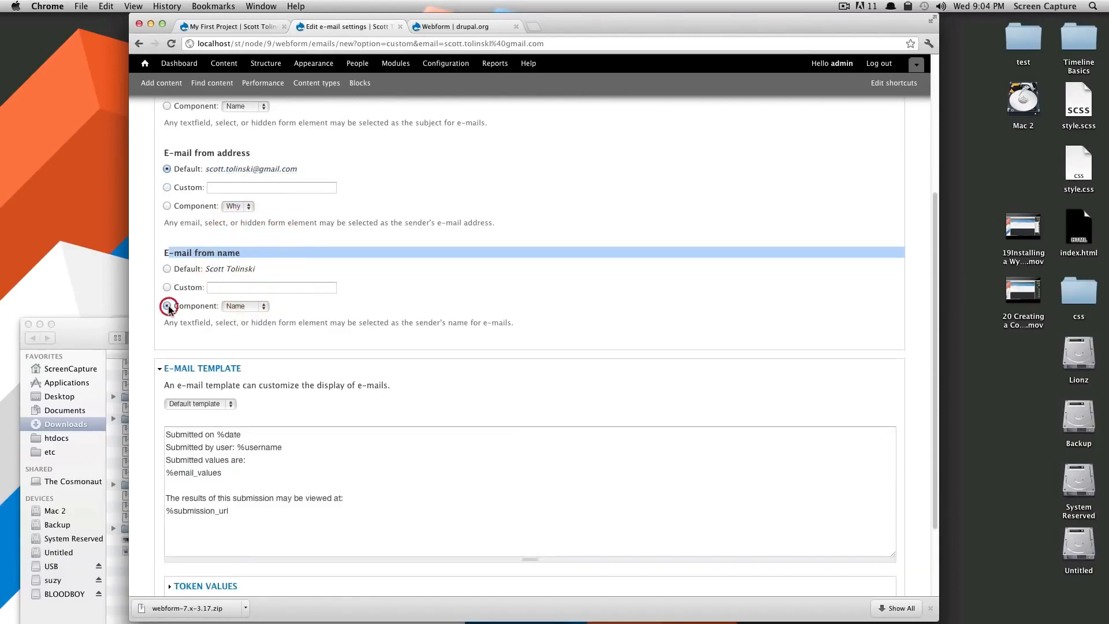
{"action": "left_click", "coordinate": [254, 306]}
{"action": "left_click", "coordinate": [256, 306]}
{"action": "scroll", "coordinate": [289, 368], "scroll_direction": "down", "scroll_amount": 3}
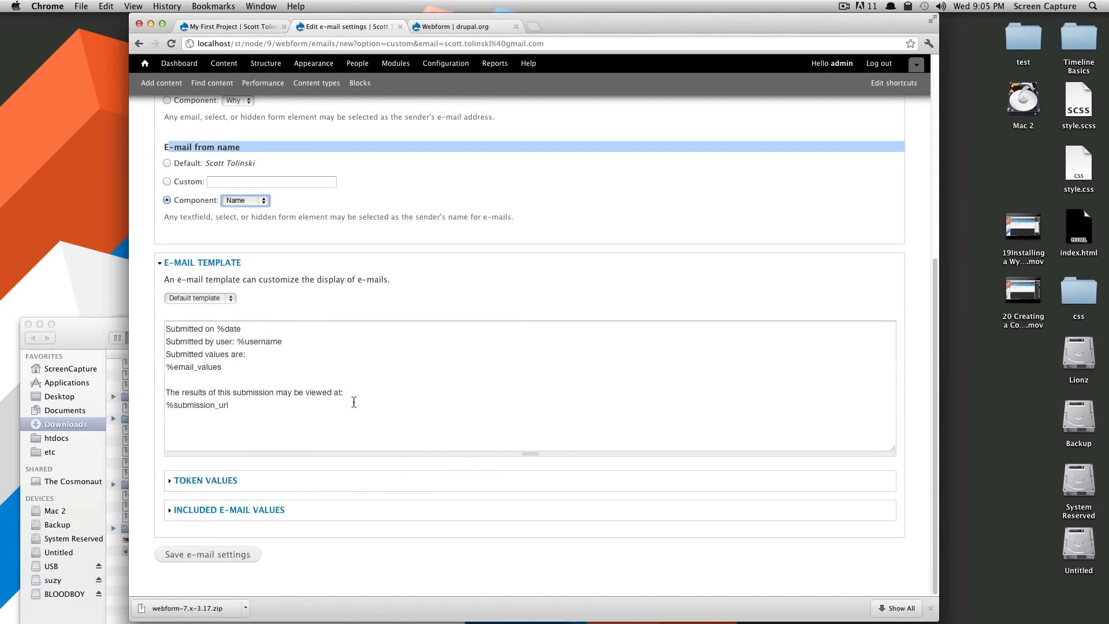
Review the e-mail template and tokens such as %username, %email_values and %submission_url.
{"action": "left_click_drag", "start_coordinate": [169, 332], "coordinate": [160, 359]}
{"action": "left_click", "coordinate": [250, 327]}
{"action": "left_click", "coordinate": [258, 347]}
{"action": "left_click", "coordinate": [271, 344]}
{"action": "left_click", "coordinate": [256, 354]}
{"action": "left_click", "coordinate": [245, 370]}
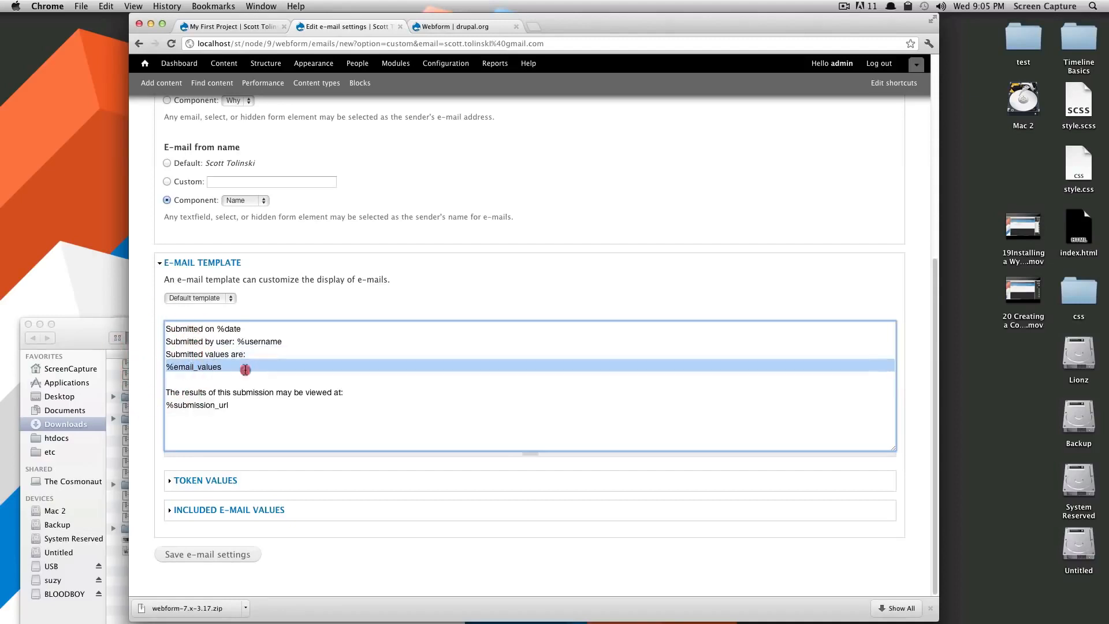
{"action": "left_click_drag", "start_coordinate": [236, 411], "coordinate": [155, 404]}
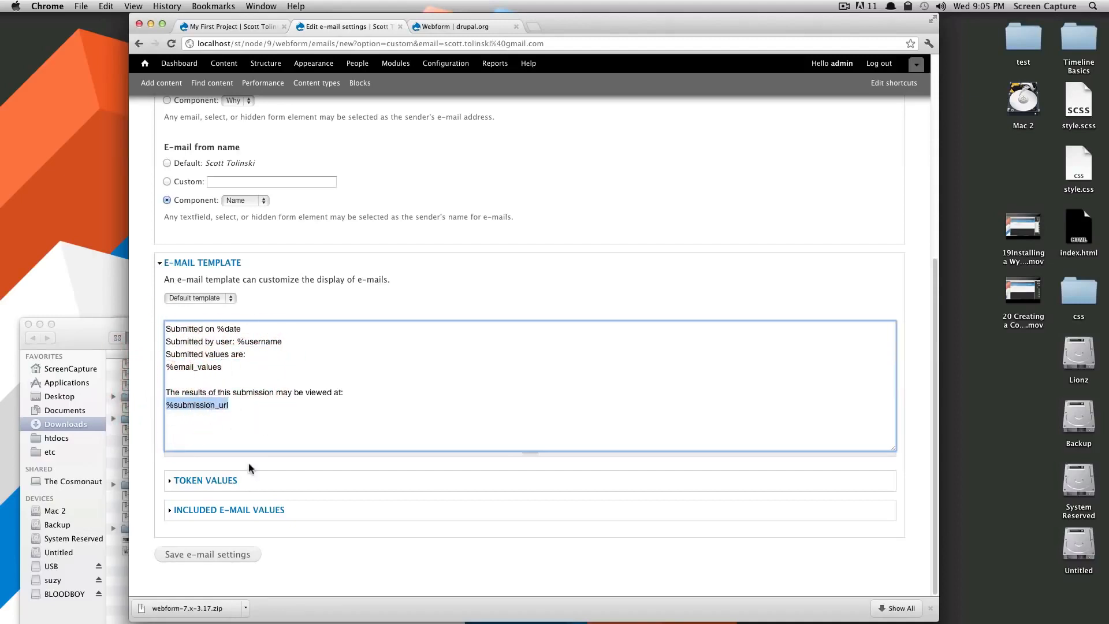
{"action": "left_click", "coordinate": [234, 481]}
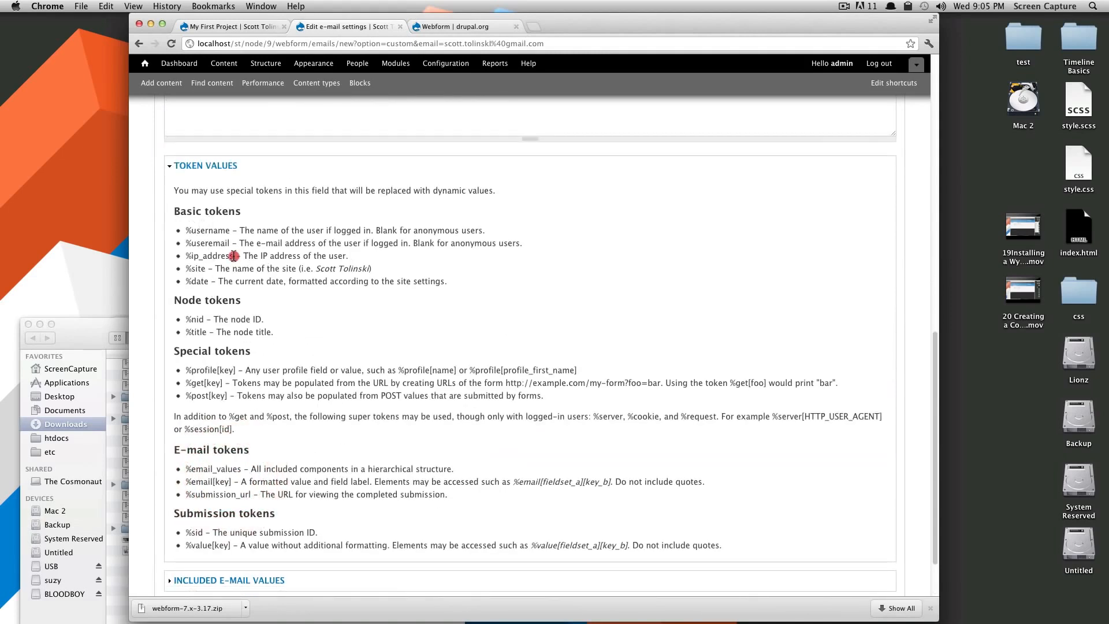
{"action": "right_click", "coordinate": [192, 255]}
{"action": "left_click_drag", "start_coordinate": [205, 320], "coordinate": [177, 316]}
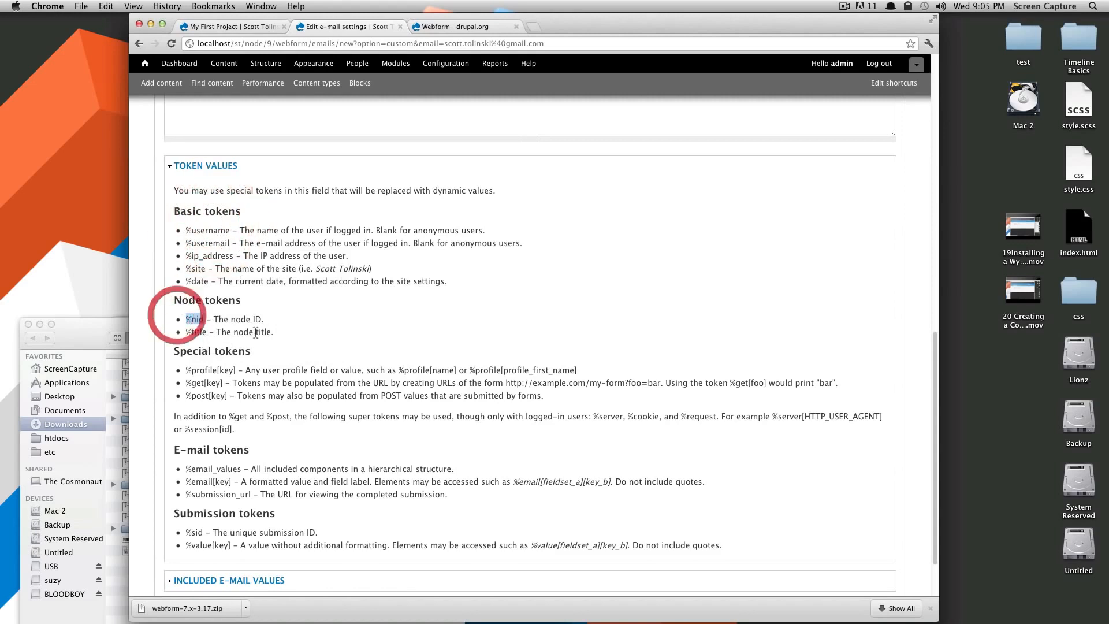
{"action": "scroll", "coordinate": [285, 344], "scroll_direction": "down", "scroll_amount": 3}
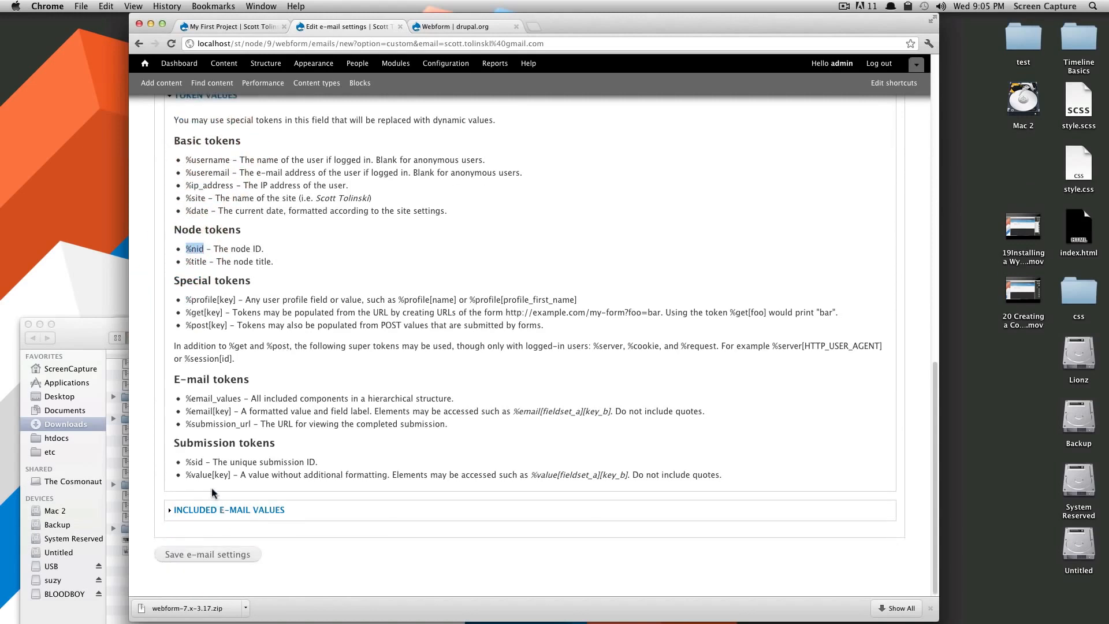
{"action": "scroll", "coordinate": [212, 475], "scroll_direction": "up", "scroll_amount": 4}
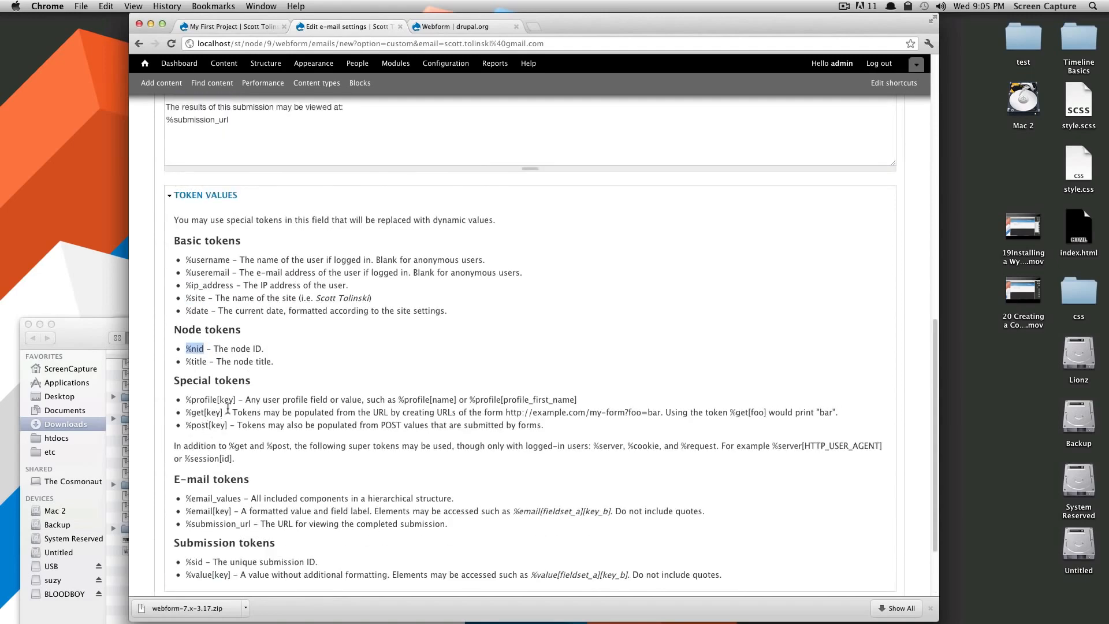
{"action": "scroll", "coordinate": [235, 358], "scroll_direction": "up", "scroll_amount": 3}
{"action": "left_click_drag", "start_coordinate": [221, 190], "coordinate": [167, 190]}
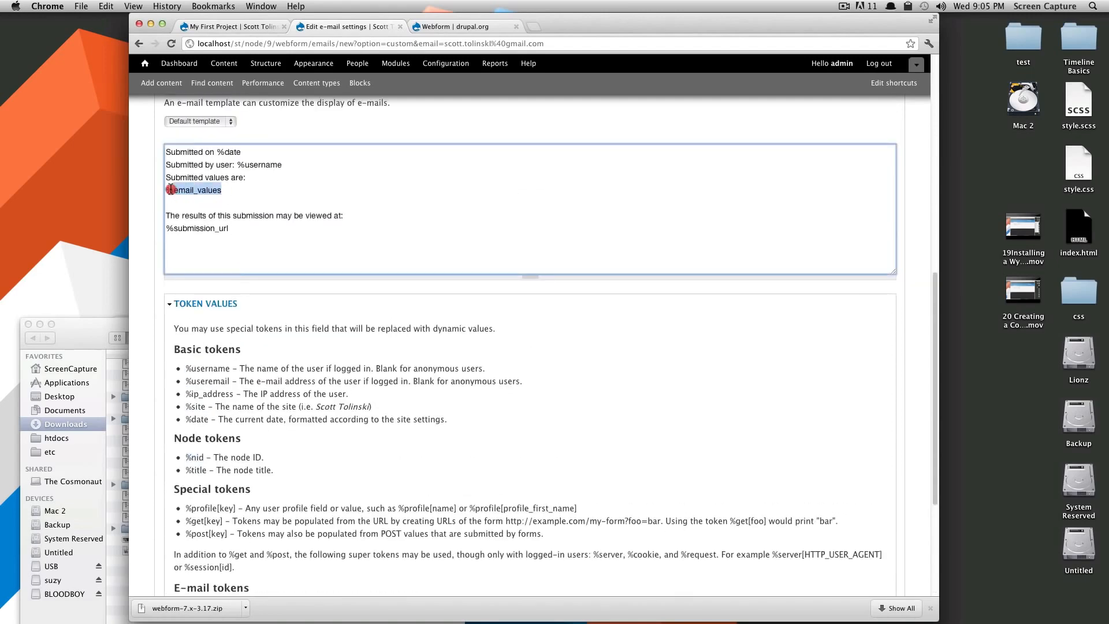
{"action": "scroll", "coordinate": [257, 404], "scroll_direction": "down", "scroll_amount": 3}
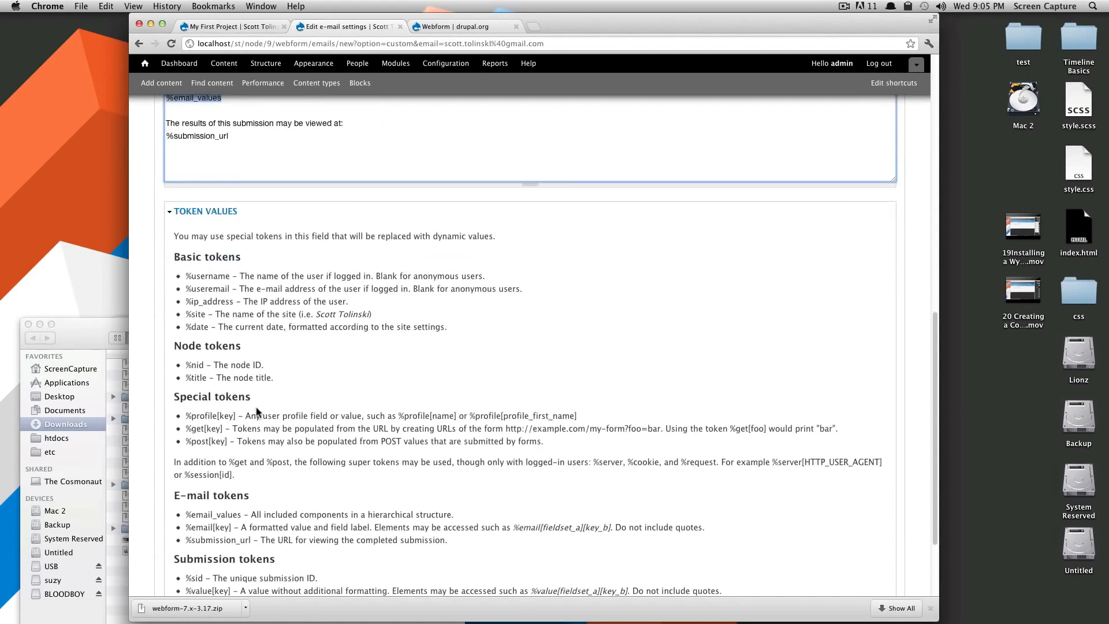
{"action": "scroll", "coordinate": [258, 411], "scroll_direction": "down", "scroll_amount": 4}
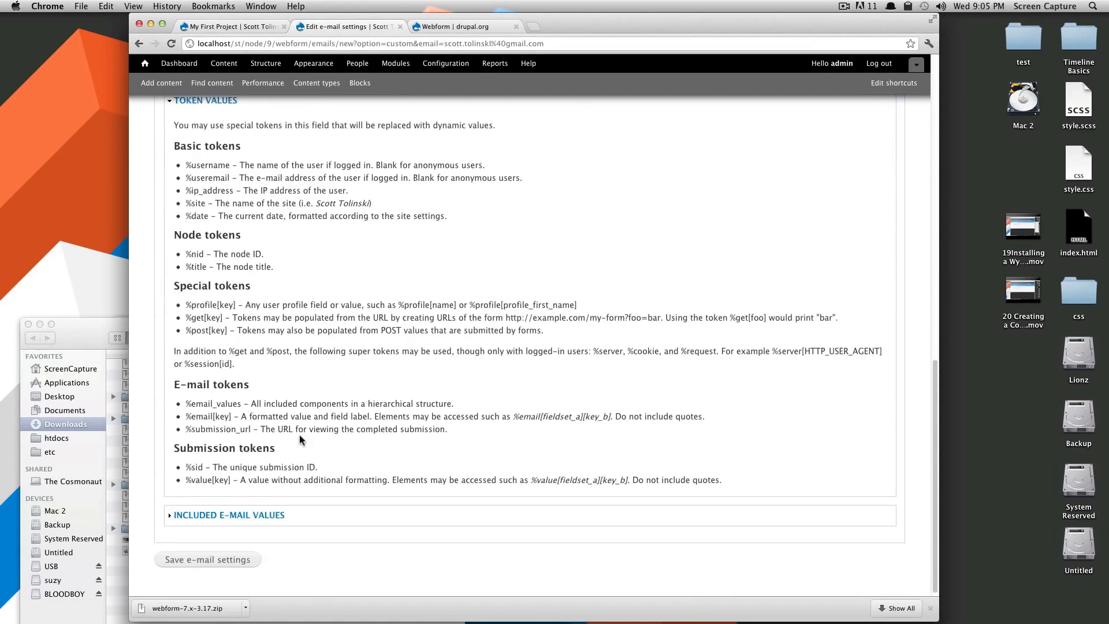
Confirm Name, Employer and Why are included e-mail values and save the e-mail settings.
{"action": "left_click", "coordinate": [219, 514]}
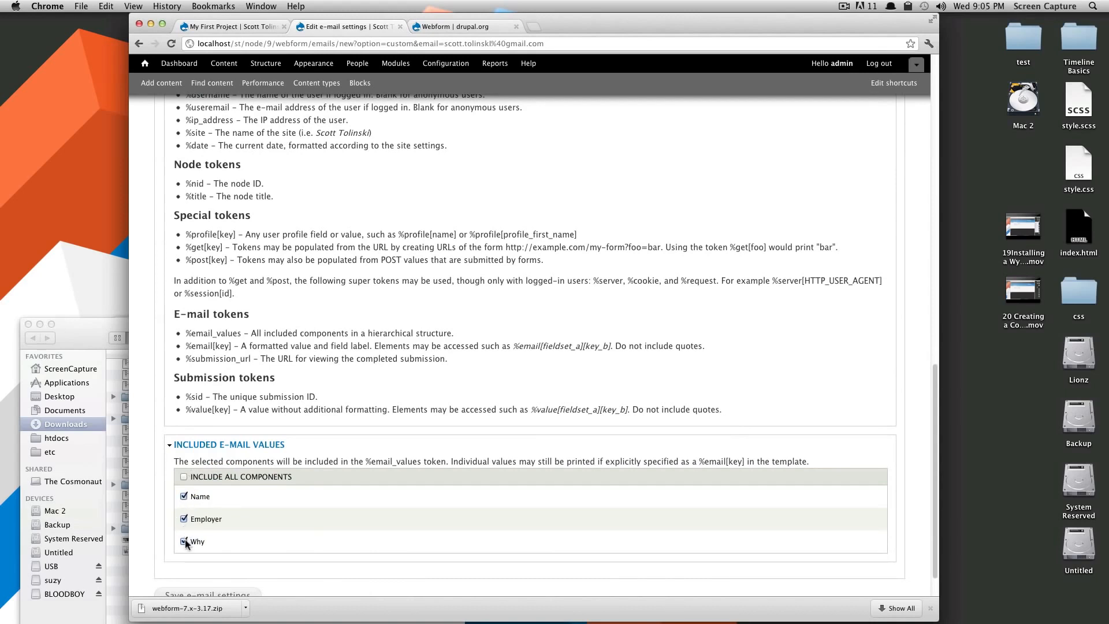
{"action": "scroll", "coordinate": [261, 511], "scroll_direction": "down", "scroll_amount": 2}
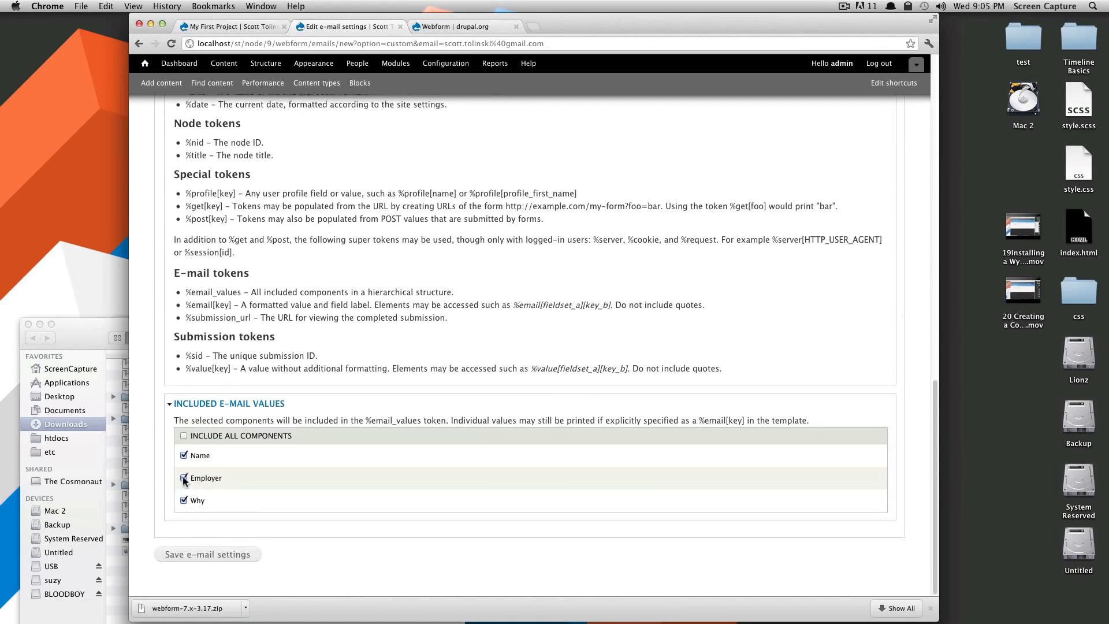
{"action": "scroll", "coordinate": [191, 463], "scroll_direction": "up", "scroll_amount": 15}
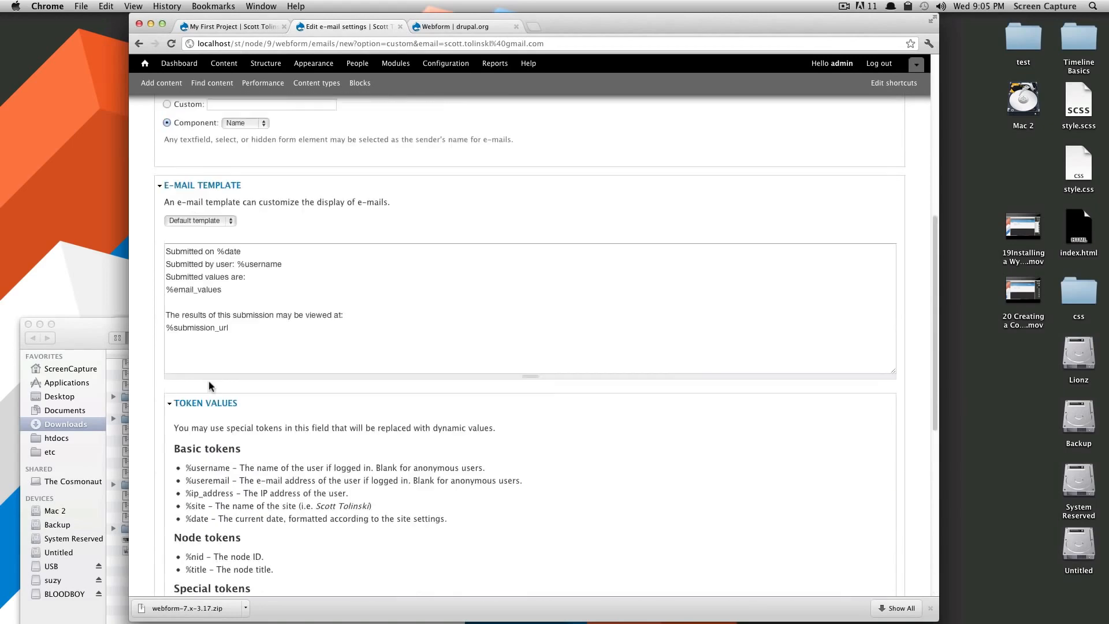
{"action": "left_click_drag", "start_coordinate": [234, 290], "coordinate": [165, 290]}
{"action": "scroll", "coordinate": [228, 431], "scroll_direction": "down", "scroll_amount": 15}
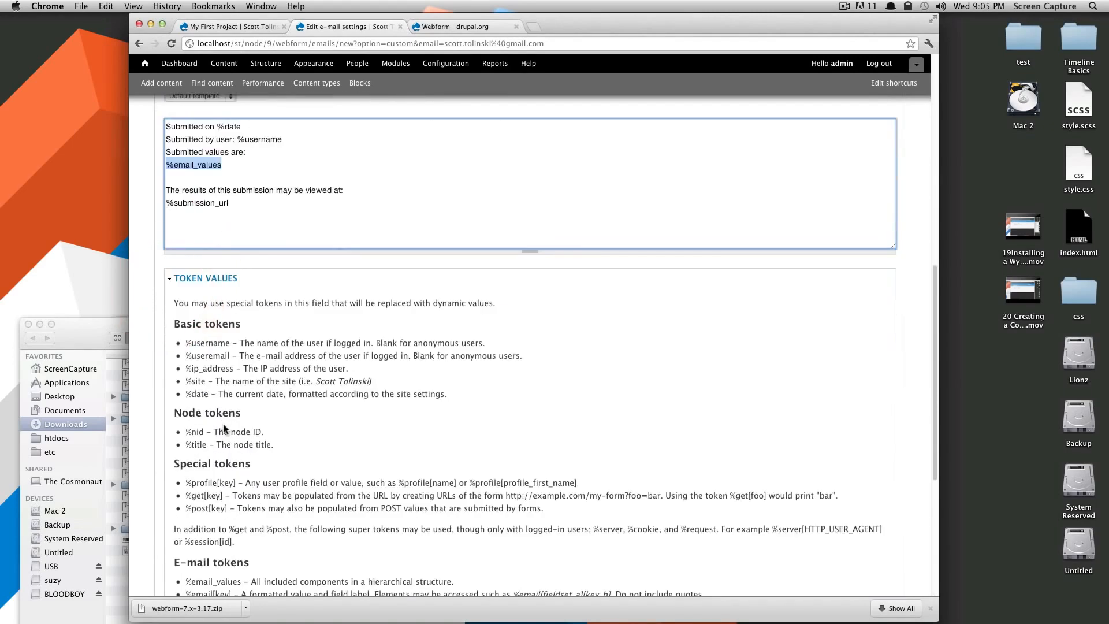
{"action": "left_click", "coordinate": [200, 559]}
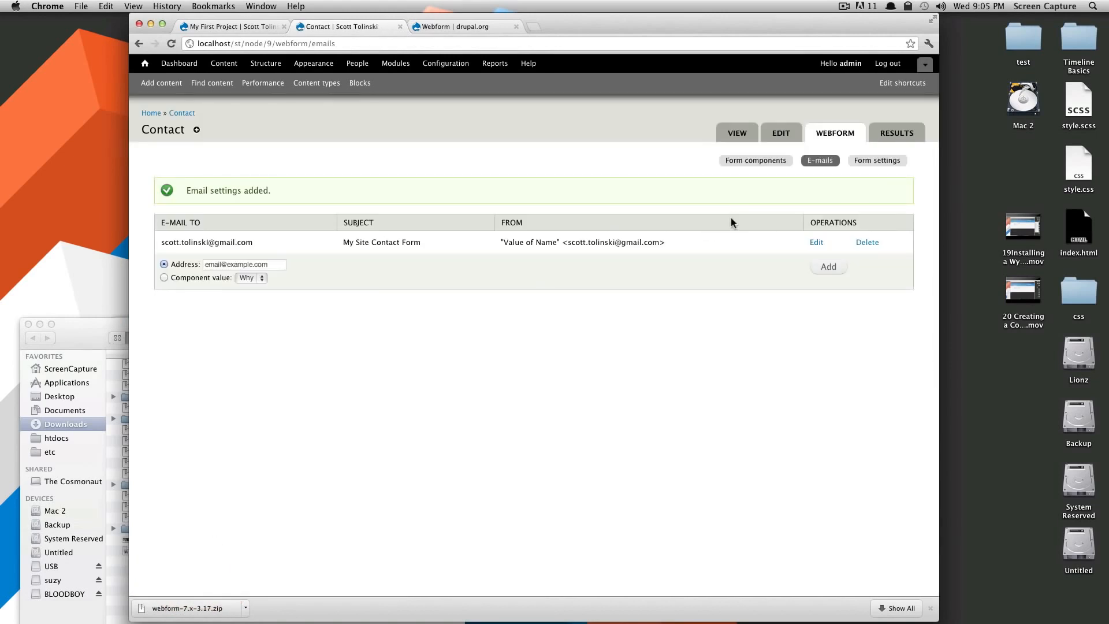
{"action": "left_click_drag", "start_coordinate": [665, 243], "coordinate": [507, 243]}
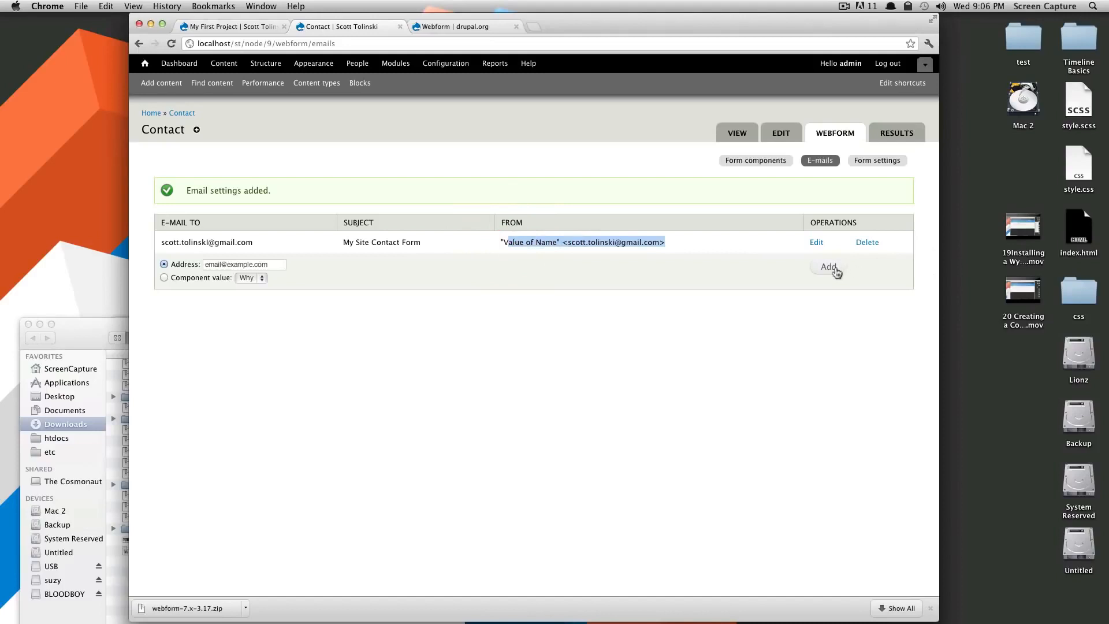
{"action": "left_click", "coordinate": [669, 272]}
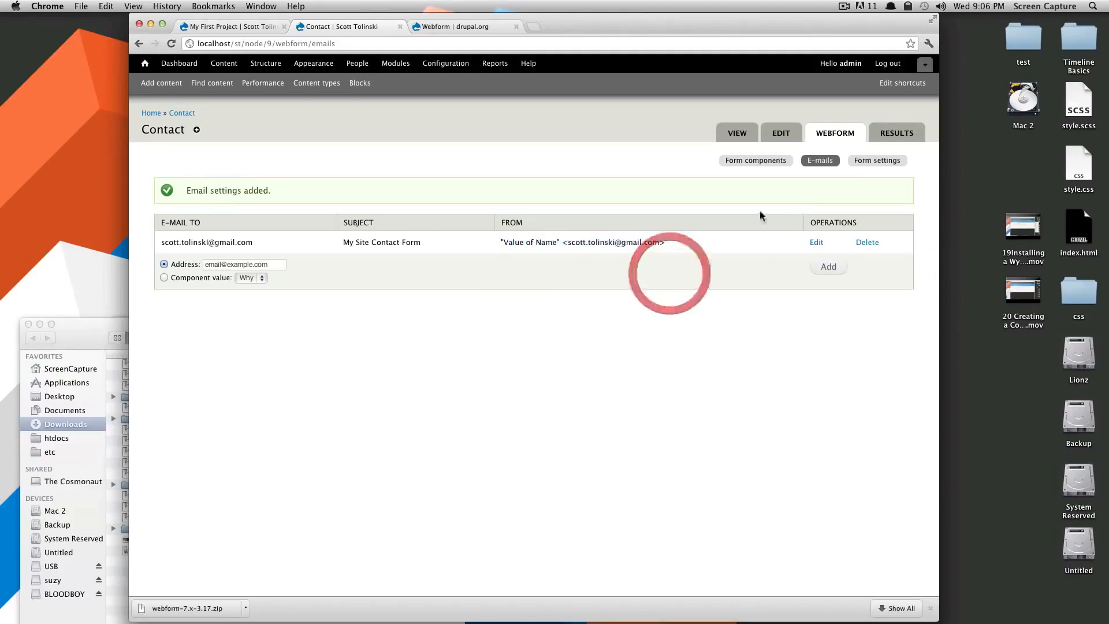
Enter 'Thanks for filling out the form.' as the Contact webform's confirmation message.
{"action": "left_click", "coordinate": [878, 162]}
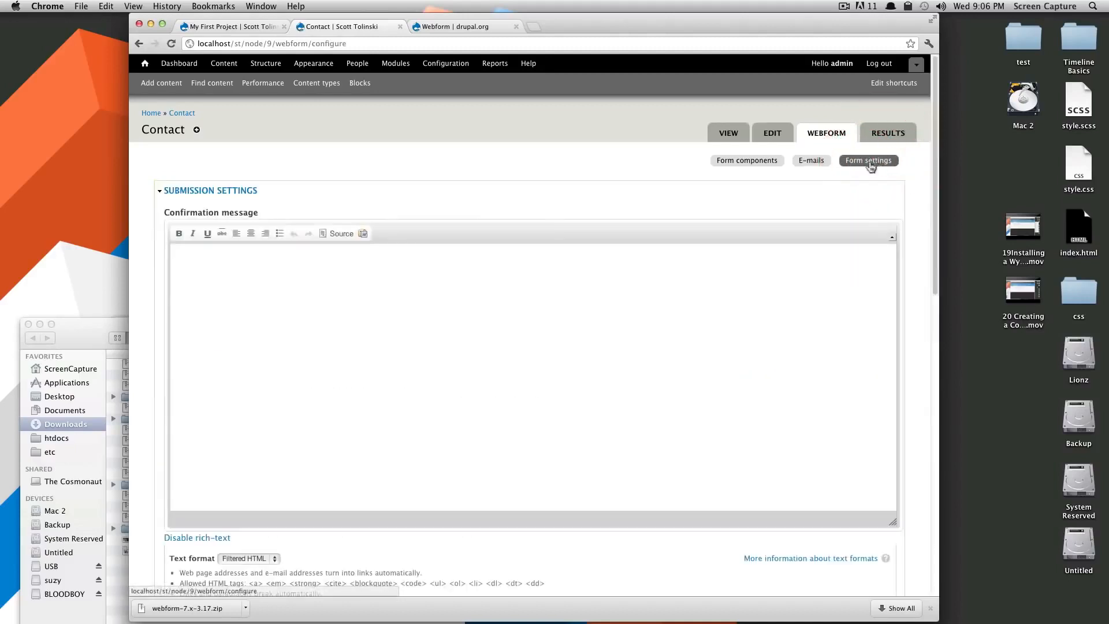
{"action": "left_click", "coordinate": [310, 287]}
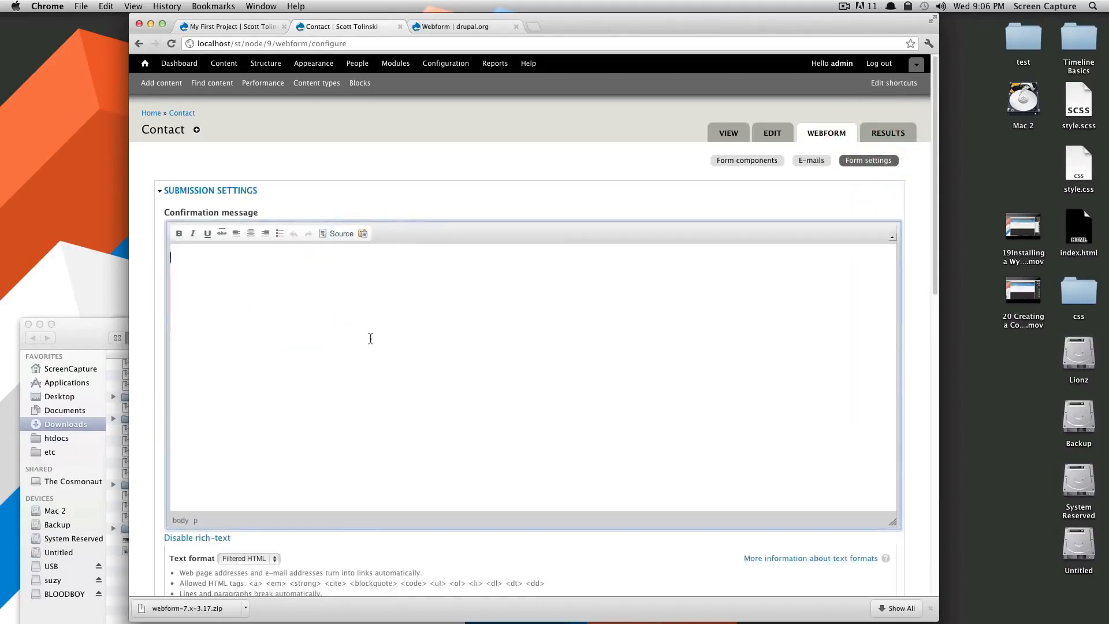
{"action": "scroll", "coordinate": [347, 299], "scroll_direction": "down", "scroll_amount": 5}
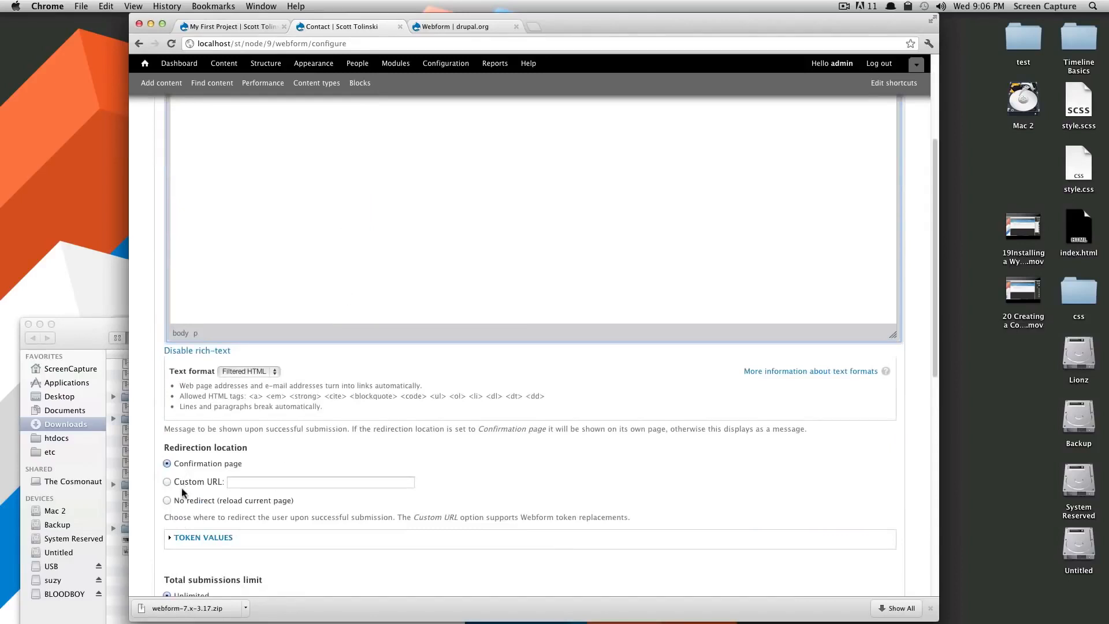
{"action": "left_click", "coordinate": [244, 482]}
{"action": "scroll", "coordinate": [241, 507], "scroll_direction": "down", "scroll_amount": 1}
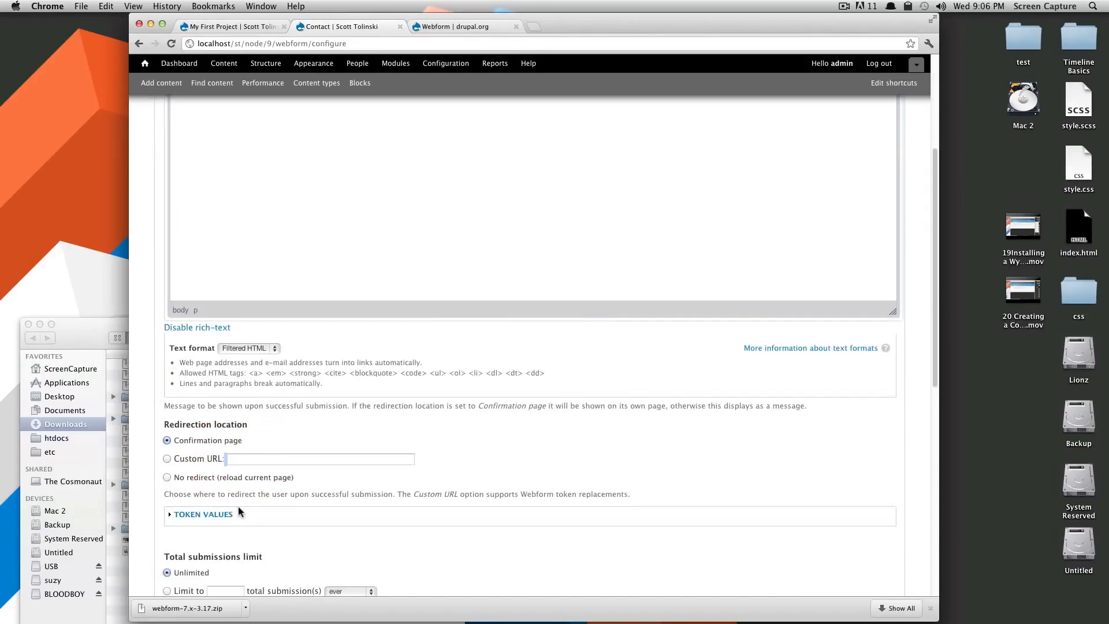
{"action": "scroll", "coordinate": [238, 505], "scroll_direction": "up", "scroll_amount": 5}
{"action": "left_click", "coordinate": [297, 391]}
{"action": "type", "text": "Th"}
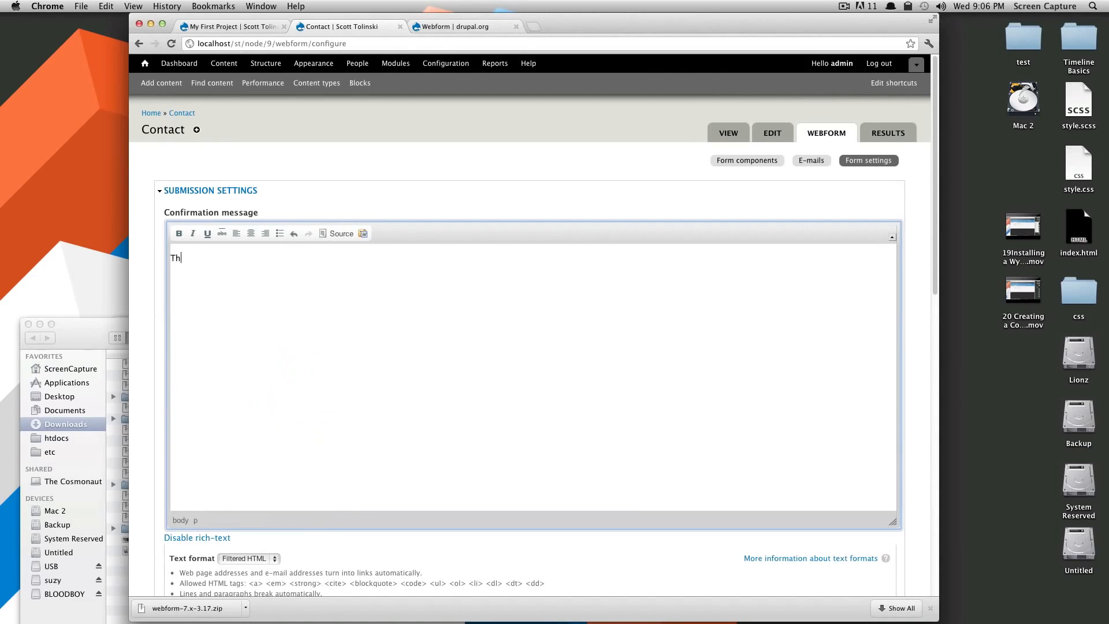
{"action": "type", "text": "anks for filliun"}
{"action": "type", "text": "t the form."}
{"action": "scroll", "coordinate": [478, 441], "scroll_direction": "down", "scroll_amount": 3}
{"action": "scroll", "coordinate": [475, 443], "scroll_direction": "up", "scroll_amount": 3}
{"action": "scroll", "coordinate": [471, 449], "scroll_direction": "down", "scroll_amount": 2}
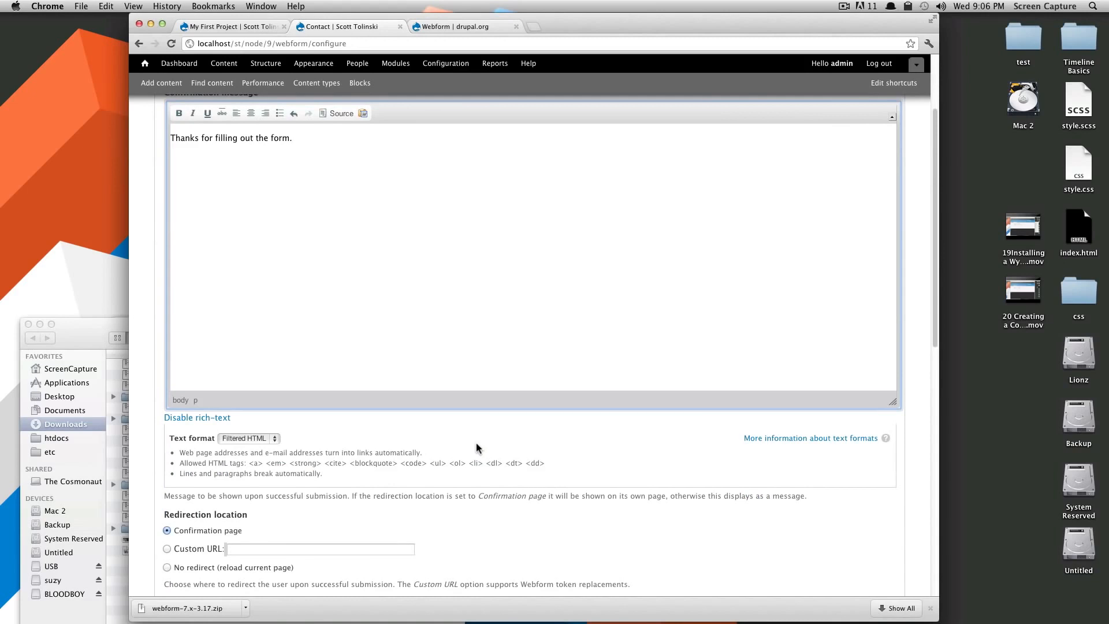
{"action": "scroll", "coordinate": [478, 448], "scroll_direction": "down", "scroll_amount": 5}
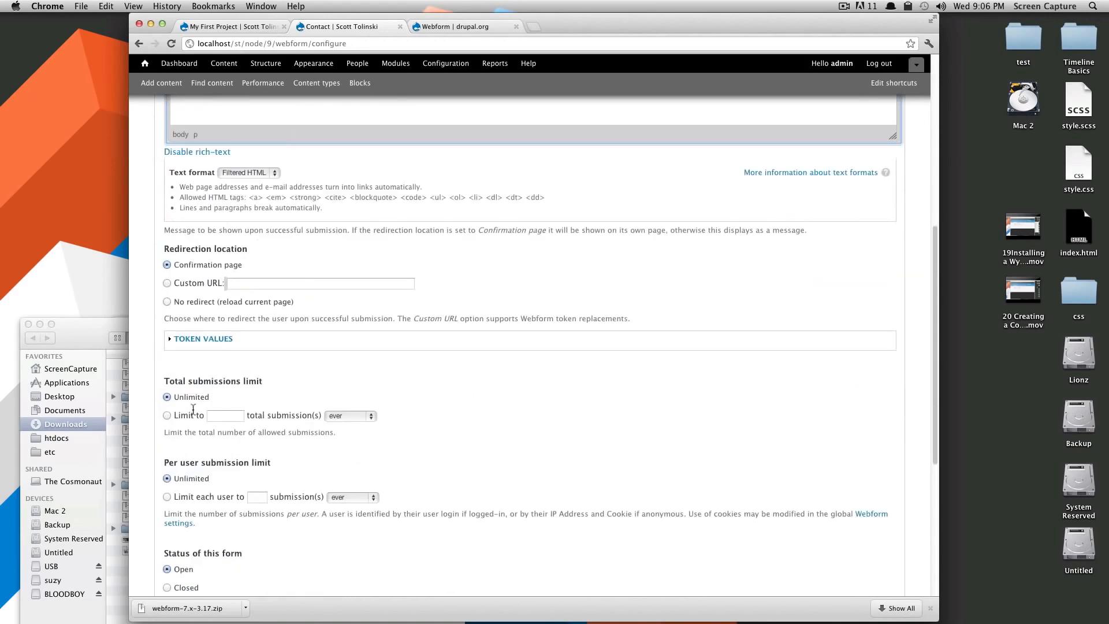
Review the token values, submission limits and form status settings.
{"action": "left_click", "coordinate": [204, 339]}
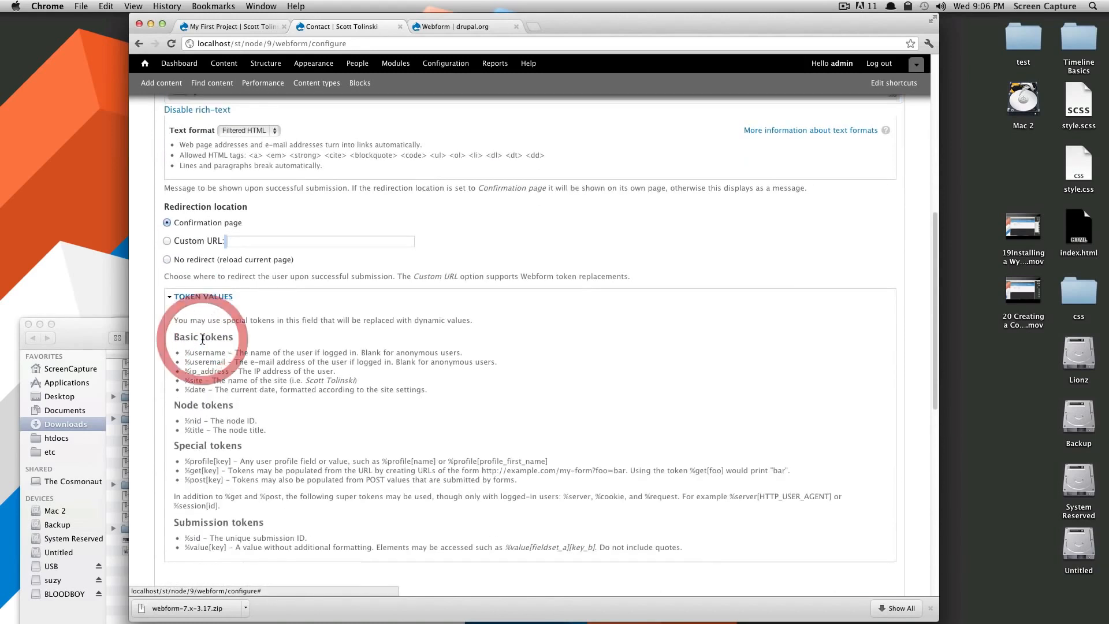
{"action": "left_click", "coordinate": [205, 297]}
{"action": "scroll", "coordinate": [267, 369], "scroll_direction": "down", "scroll_amount": 2}
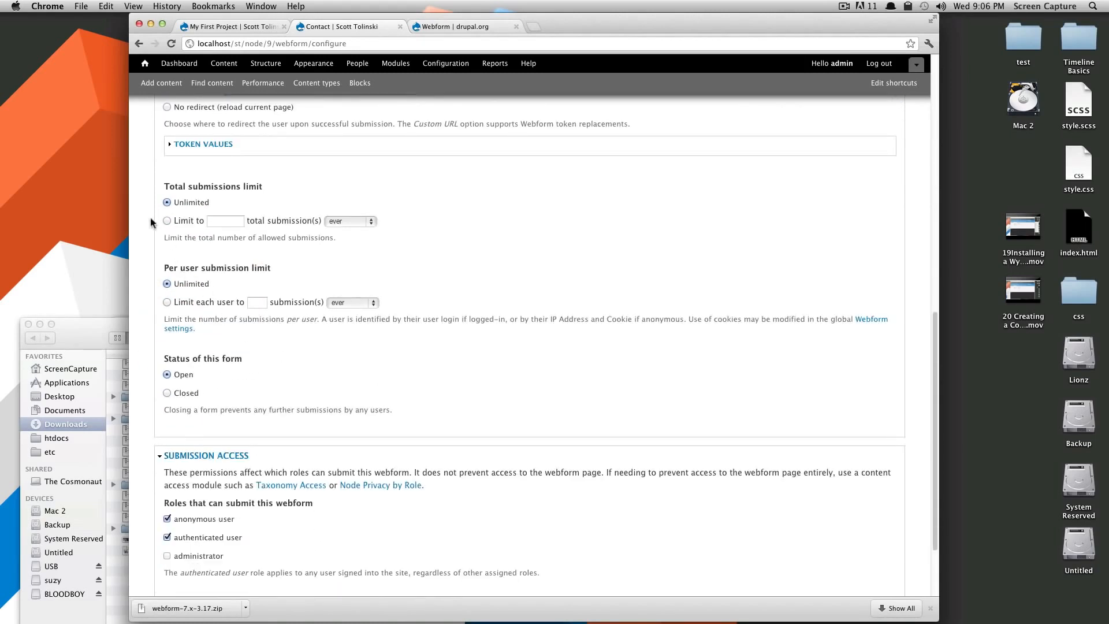
{"action": "left_click_drag", "start_coordinate": [189, 187], "coordinate": [289, 188]}
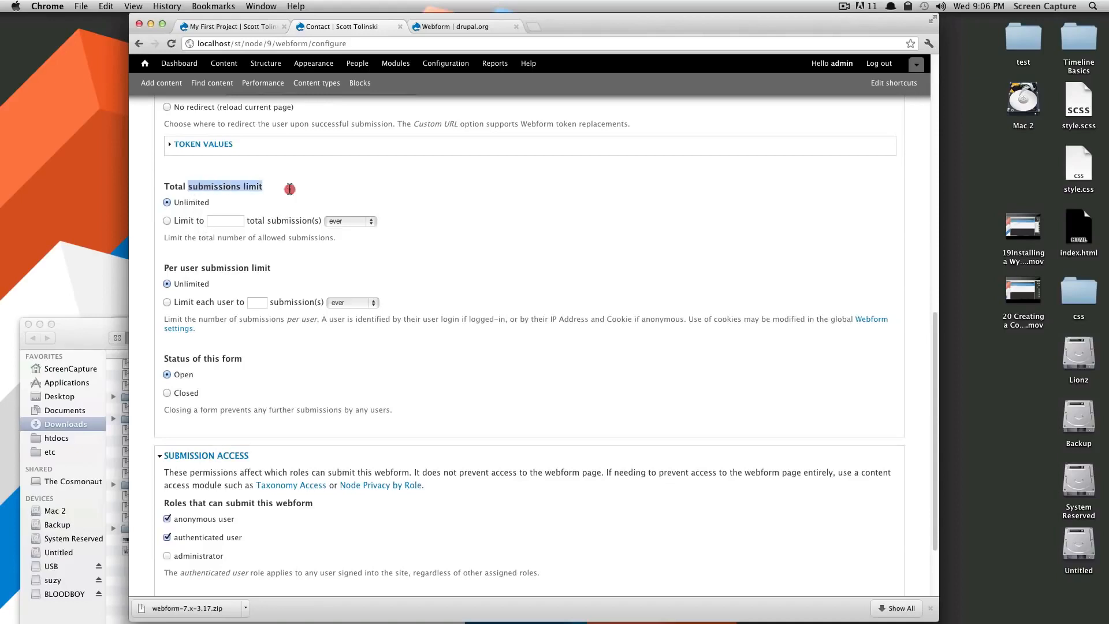
{"action": "left_click_drag", "start_coordinate": [180, 269], "coordinate": [291, 268]}
{"action": "left_click_drag", "start_coordinate": [231, 359], "coordinate": [172, 359]}
{"action": "scroll", "coordinate": [302, 380], "scroll_direction": "down", "scroll_amount": 3}
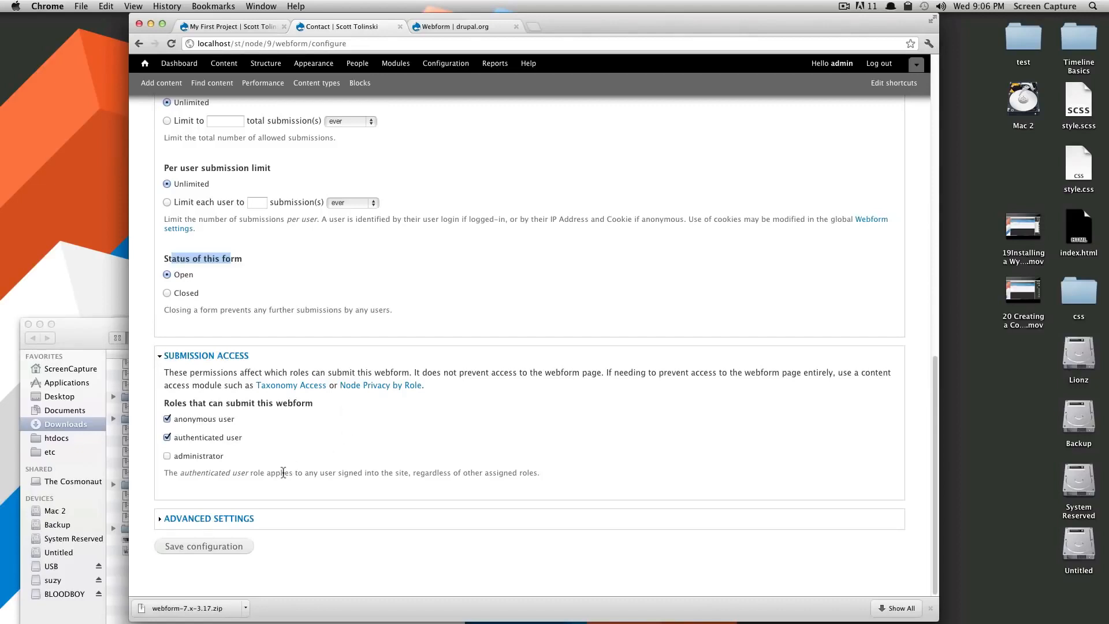
Check the advanced block and teaser options, save the configuration, and view the Contact page.
{"action": "left_click", "coordinate": [212, 518]}
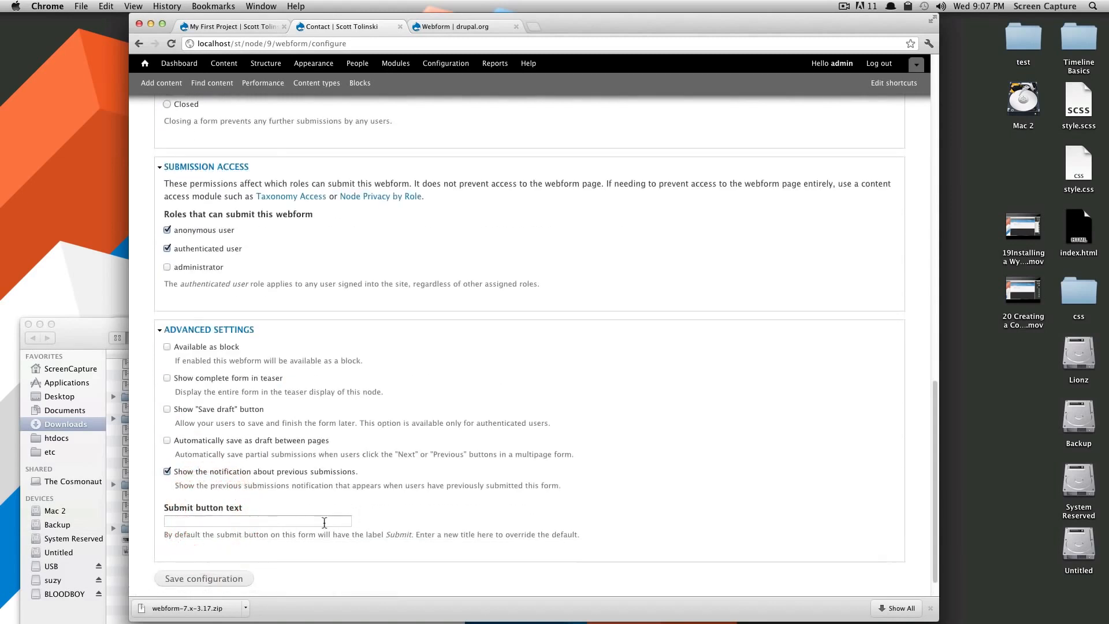
{"action": "left_click_drag", "start_coordinate": [321, 361], "coordinate": [272, 360]}
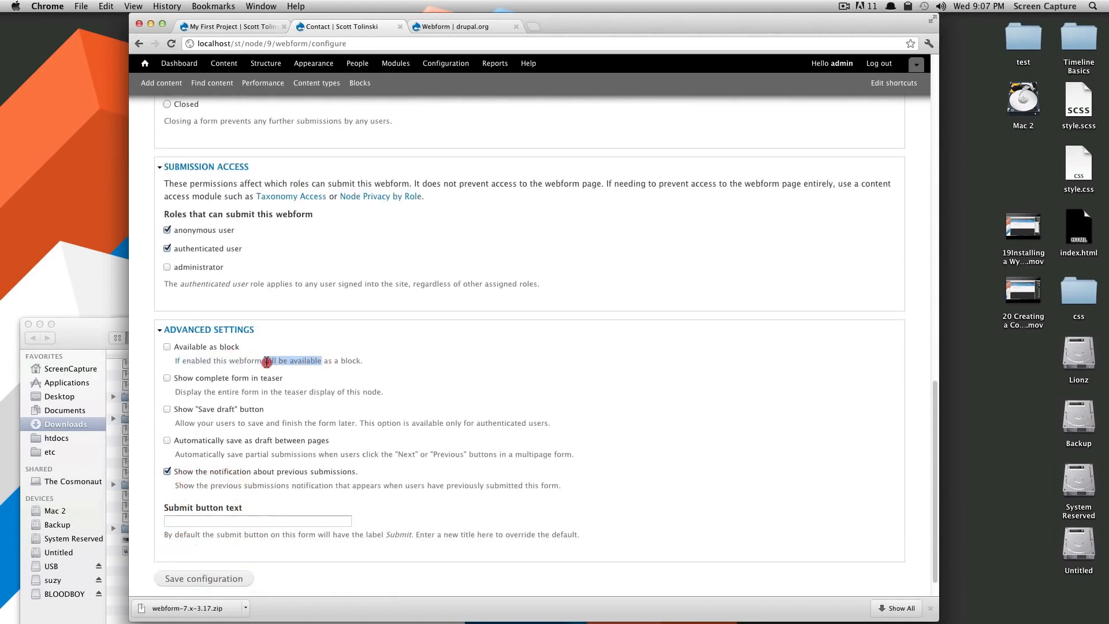
{"action": "left_click_drag", "start_coordinate": [377, 371], "coordinate": [175, 360]}
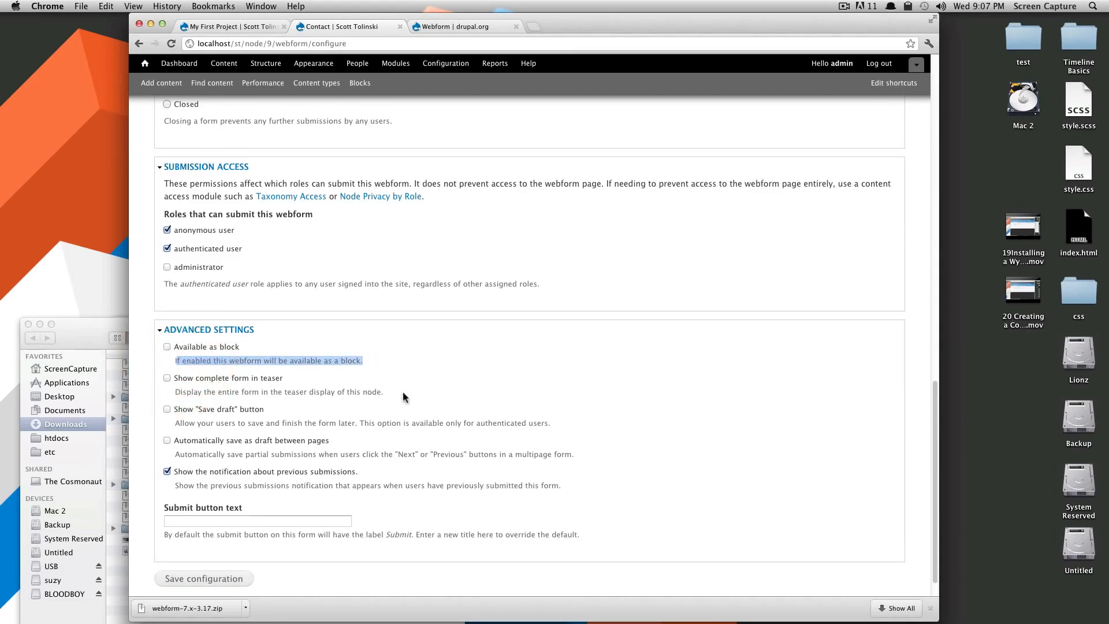
{"action": "left_click_drag", "start_coordinate": [382, 392], "coordinate": [180, 388]}
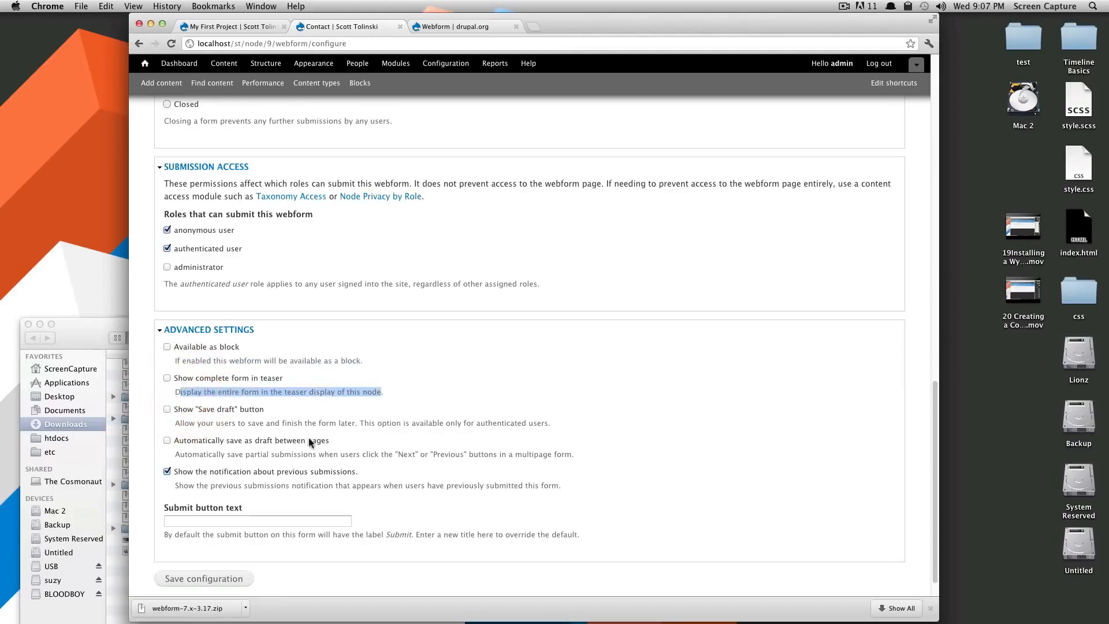
{"action": "scroll", "coordinate": [284, 448], "scroll_direction": "down", "scroll_amount": 1}
{"action": "scroll", "coordinate": [284, 448], "scroll_direction": "down", "scroll_amount": 1}
{"action": "left_click", "coordinate": [218, 546]}
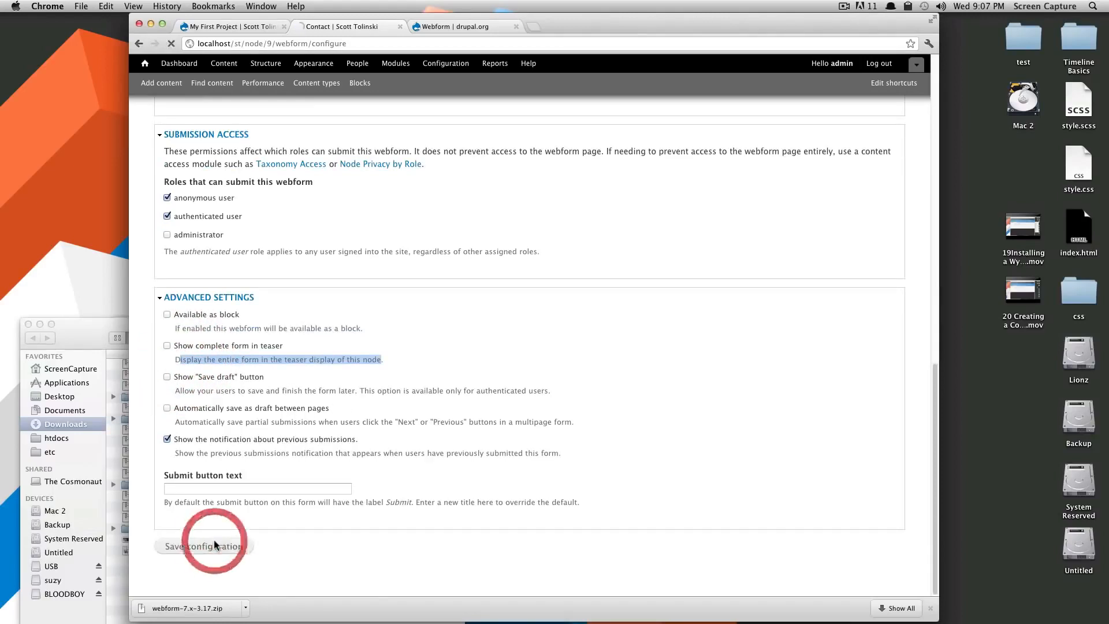
{"action": "left_click", "coordinate": [931, 608]}
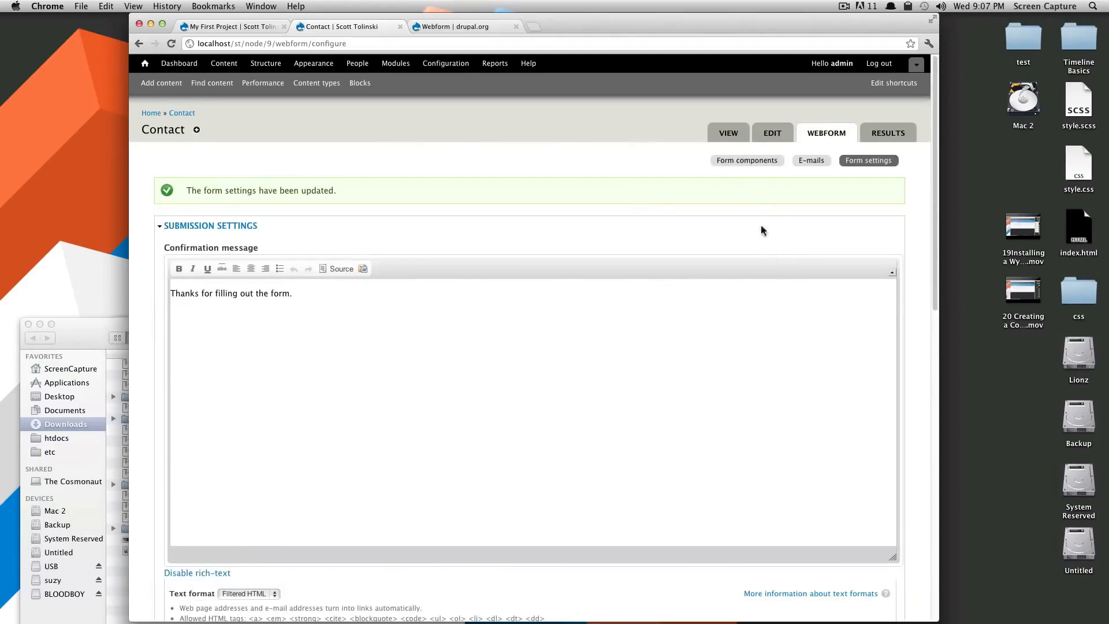
{"action": "left_click", "coordinate": [724, 130]}
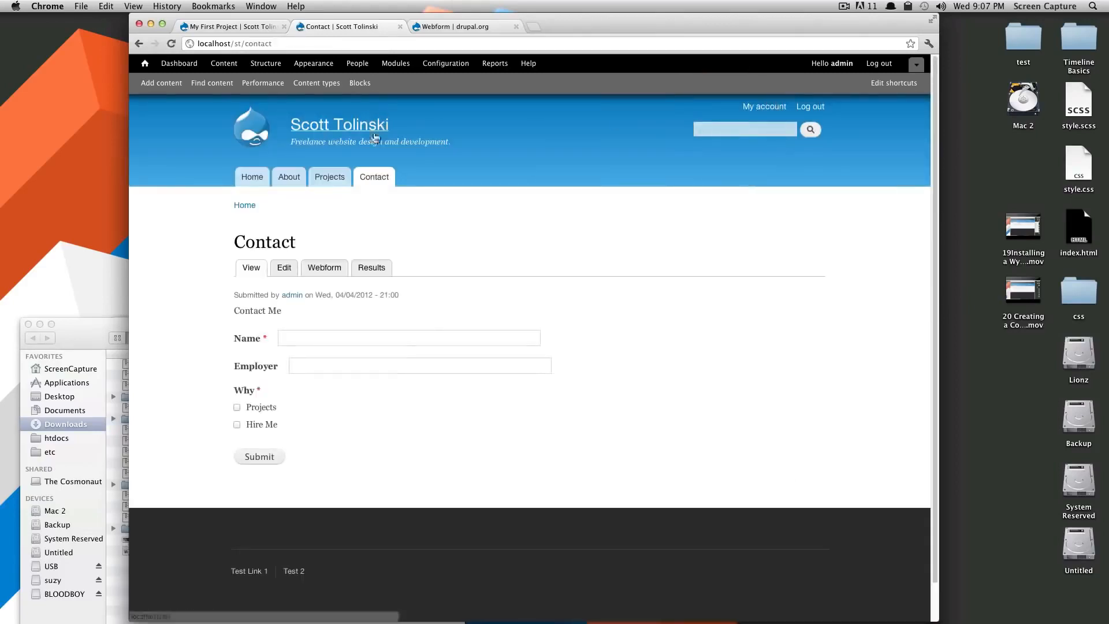
Try the Name and Employer fields and Why checkboxes, leaving Projects ticked.
{"action": "left_click", "coordinate": [323, 365]}
{"action": "left_click", "coordinate": [297, 338]}
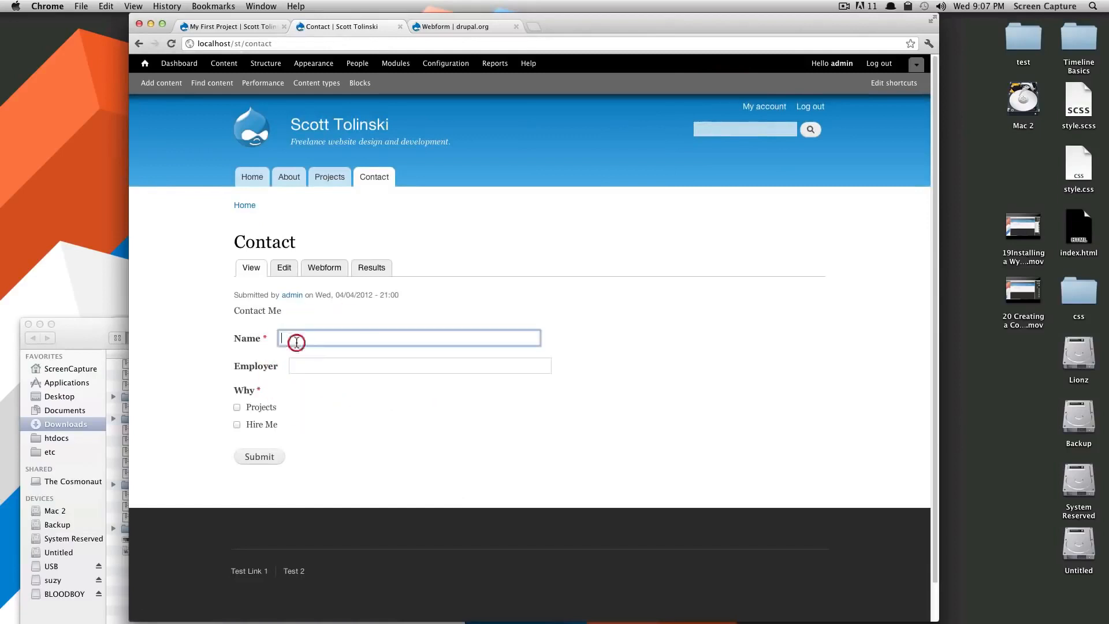
{"action": "left_click", "coordinate": [297, 366]}
{"action": "left_click", "coordinate": [237, 407]}
{"action": "left_click", "coordinate": [239, 425]}
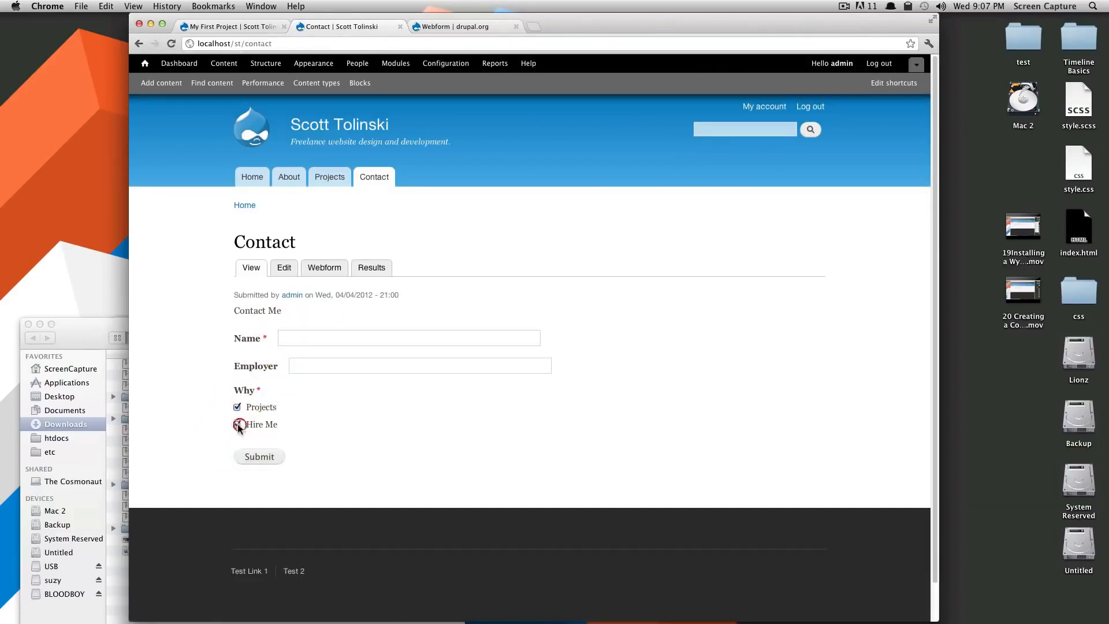
{"action": "left_click", "coordinate": [239, 408]}
{"action": "left_click", "coordinate": [239, 425]}
{"action": "left_click", "coordinate": [237, 416]}
{"action": "left_click", "coordinate": [236, 406]}
{"action": "left_click", "coordinate": [237, 409]}
Select 'contact' in the page address localhost/st/contact.
{"action": "left_click", "coordinate": [275, 44]}
{"action": "left_click_drag", "start_coordinate": [275, 44], "coordinate": [252, 44]}
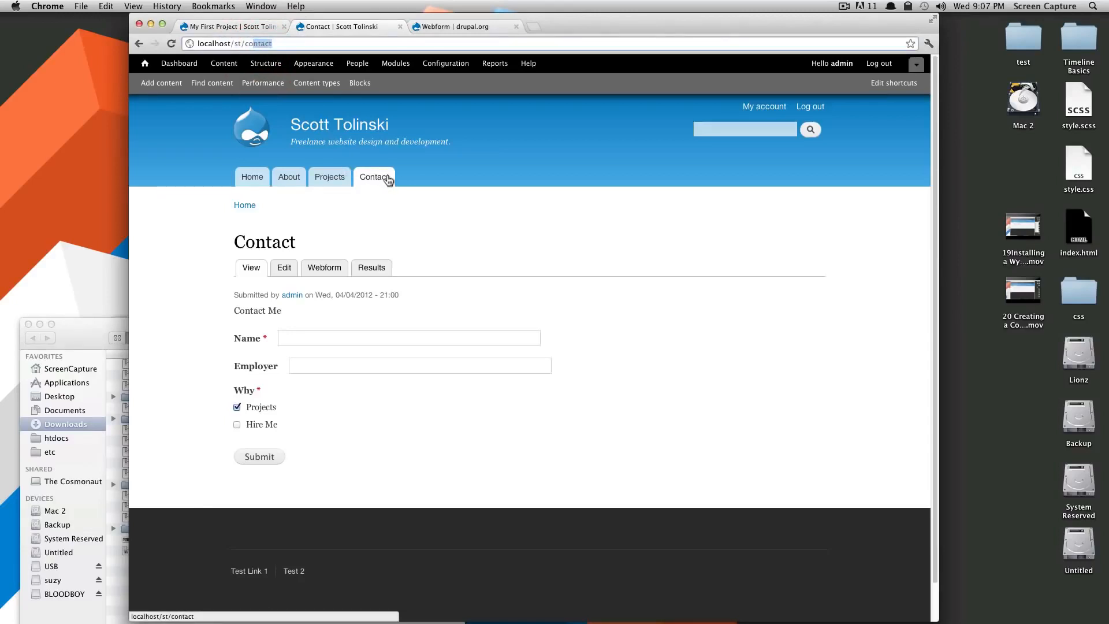
{"action": "double_click", "coordinate": [257, 44]}
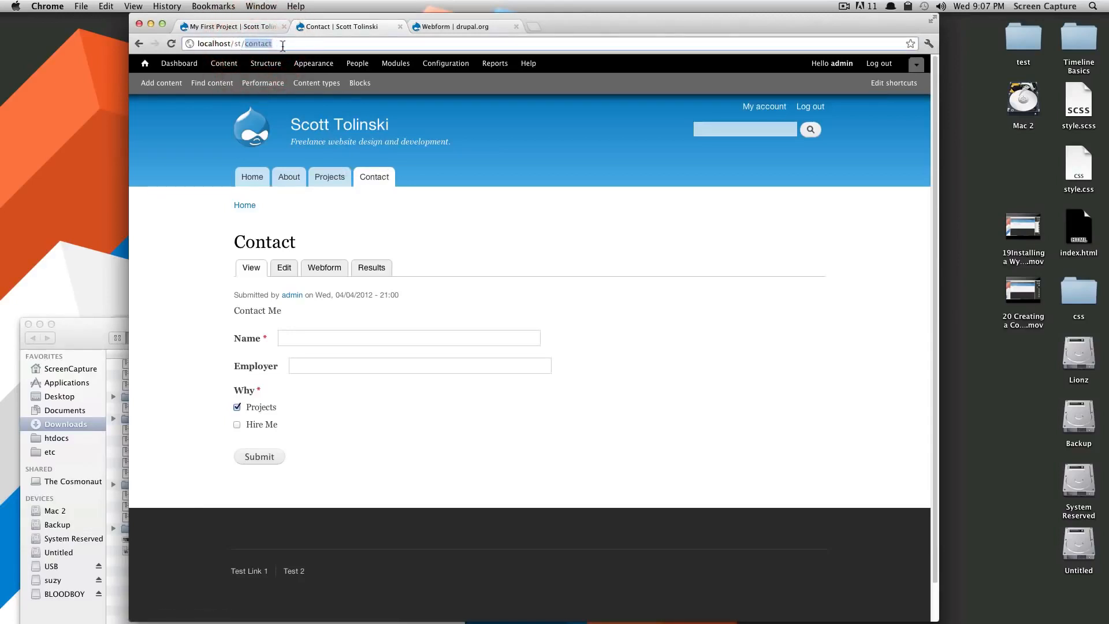
{"action": "left_click", "coordinate": [599, 265]}
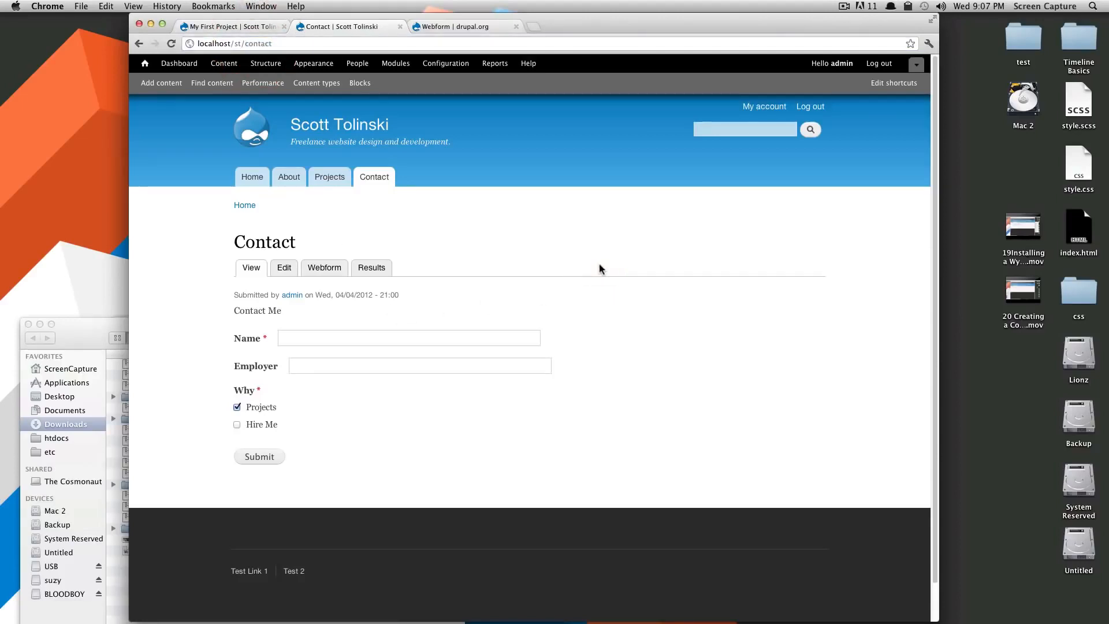